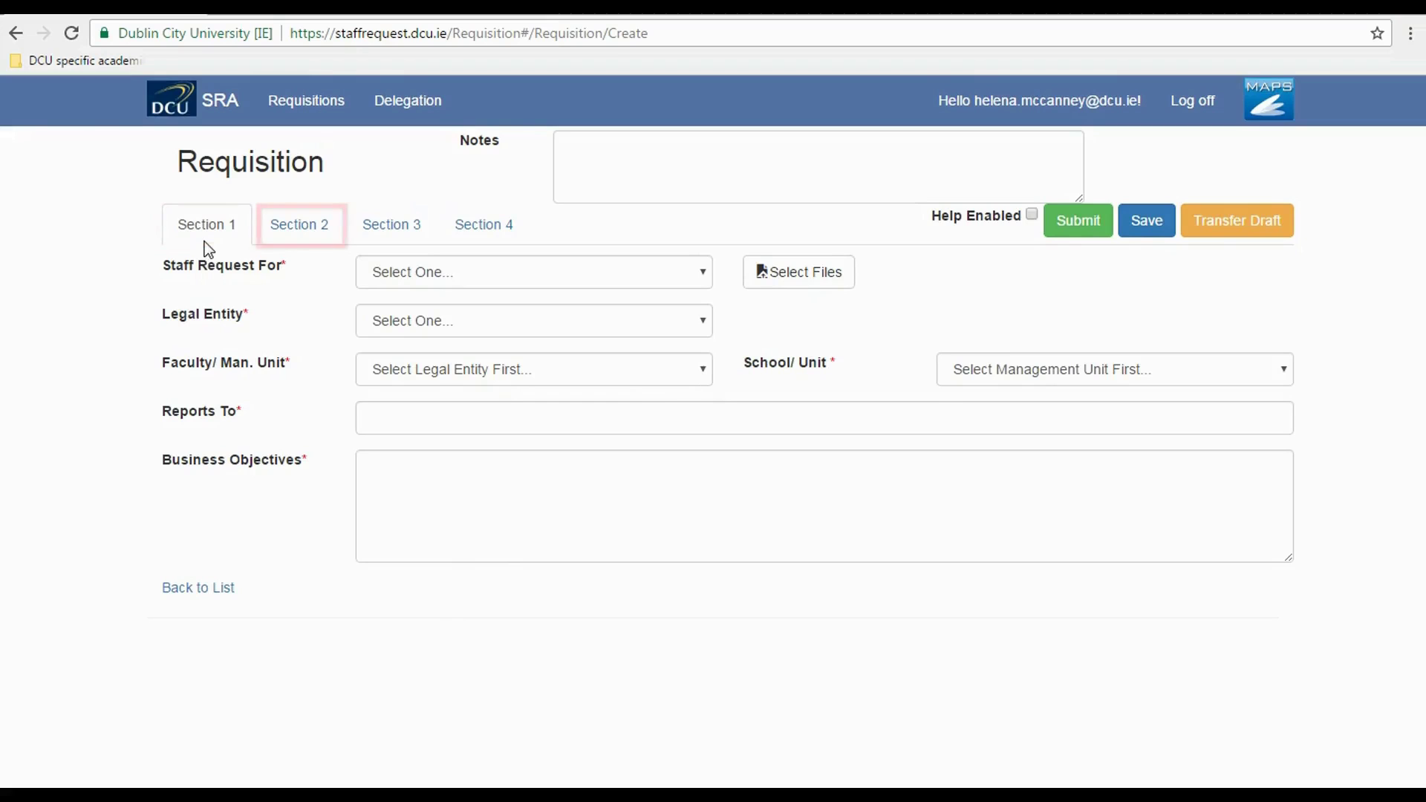
- Preview the Section 2, 3 and 4 tabs of the blank requisition, ending back on Section 2
left_click(314, 238)
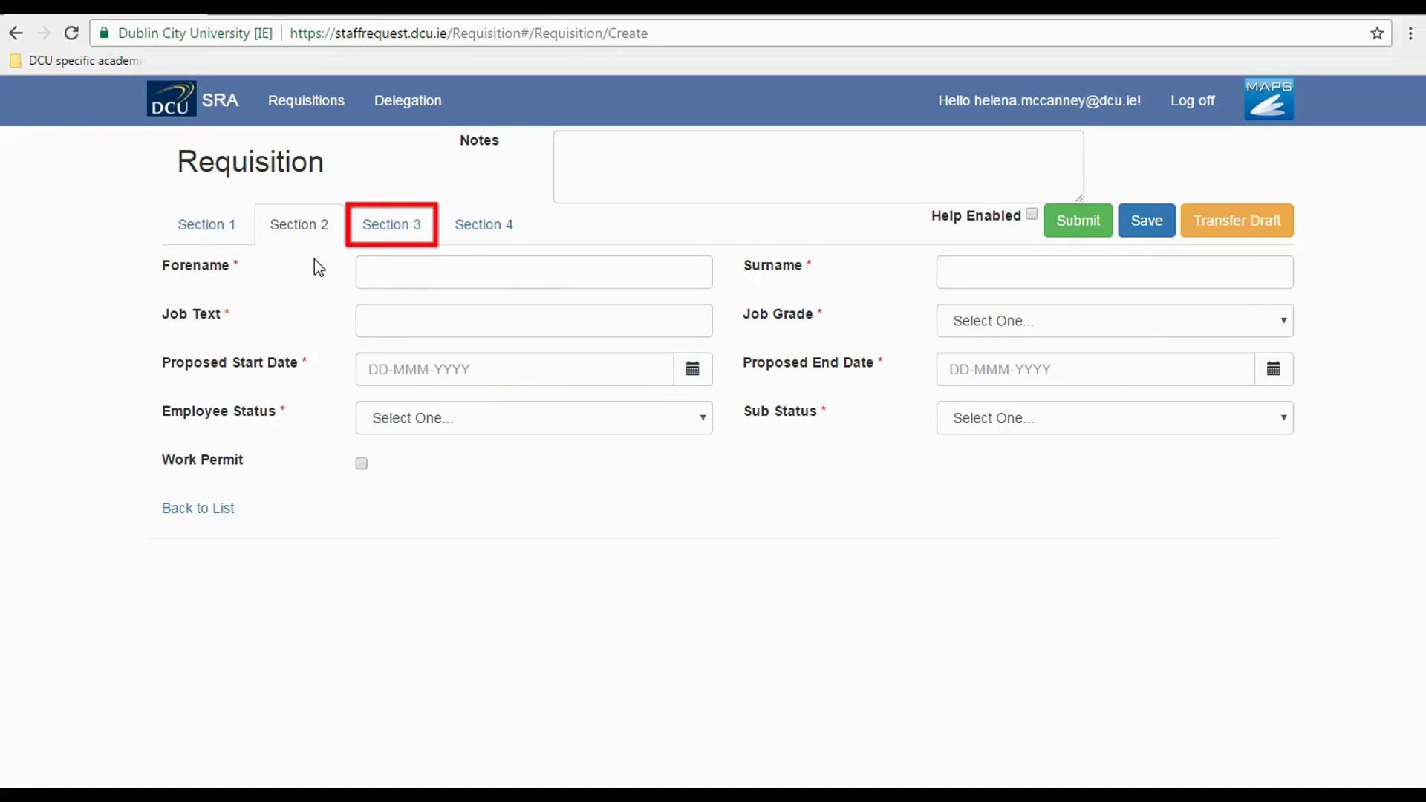
left_click(398, 227)
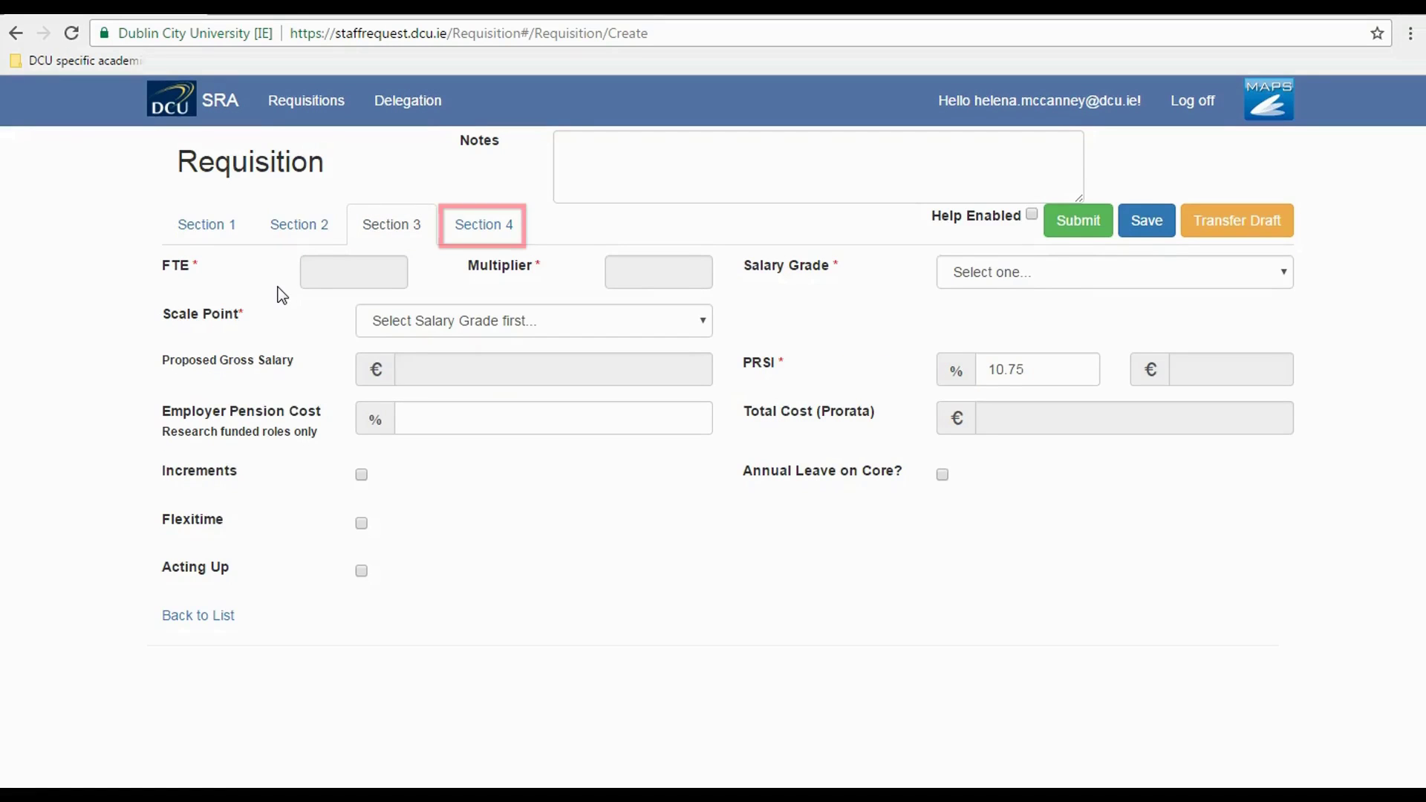
left_click(483, 228)
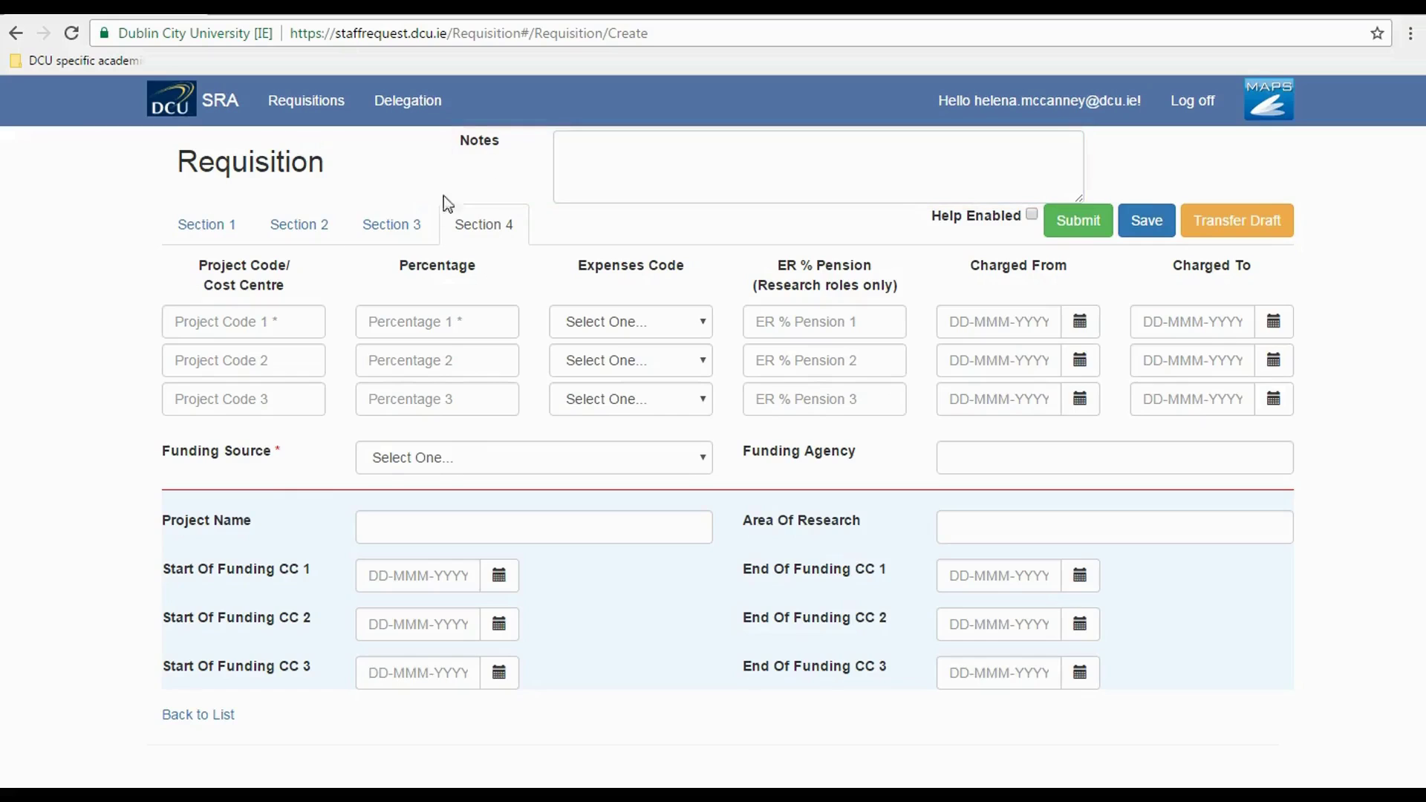
left_click(399, 227)
left_click(477, 231)
left_click(297, 231)
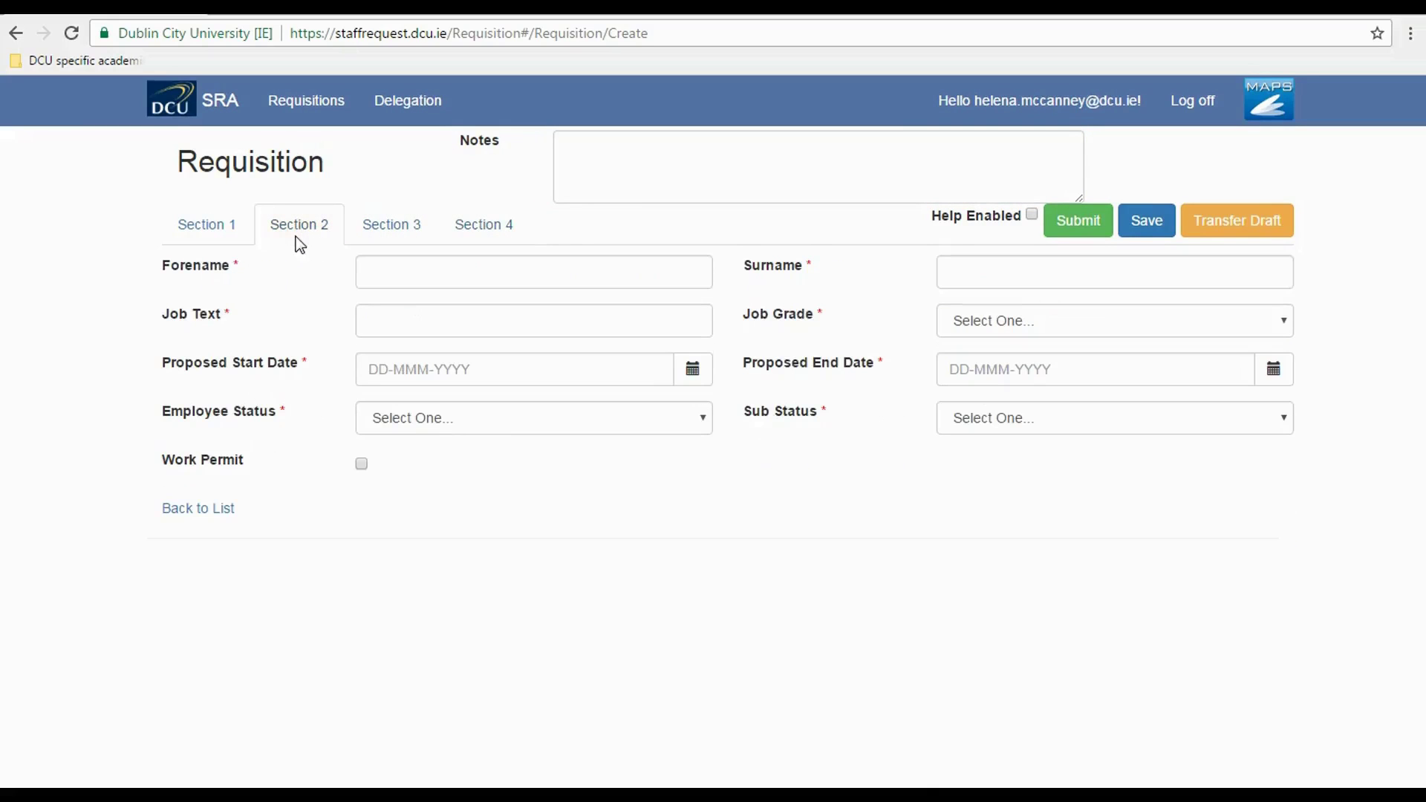
- Save the empty draft as Requisition 4640 and list the Staff Request For options in Section 1
left_click(1147, 223)
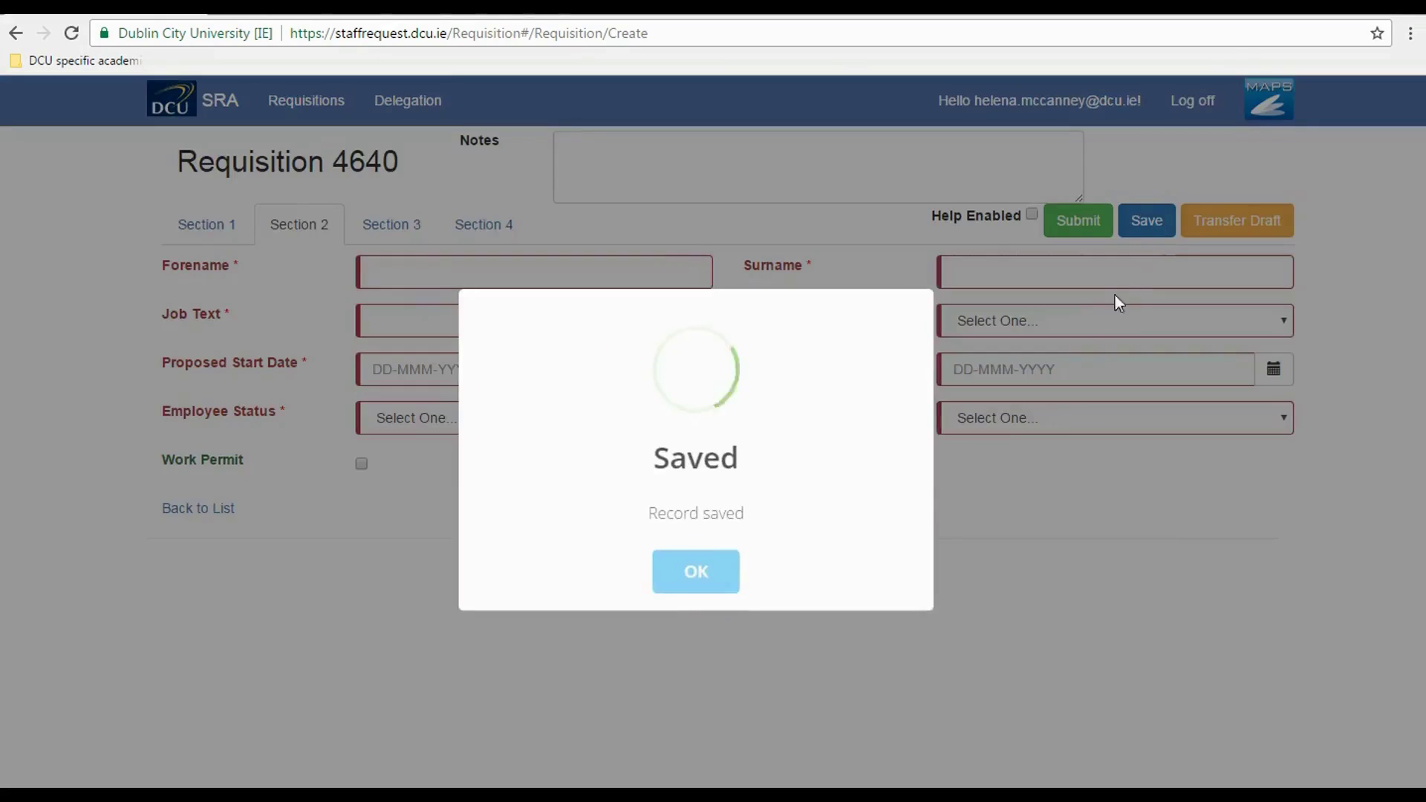
left_click(693, 577)
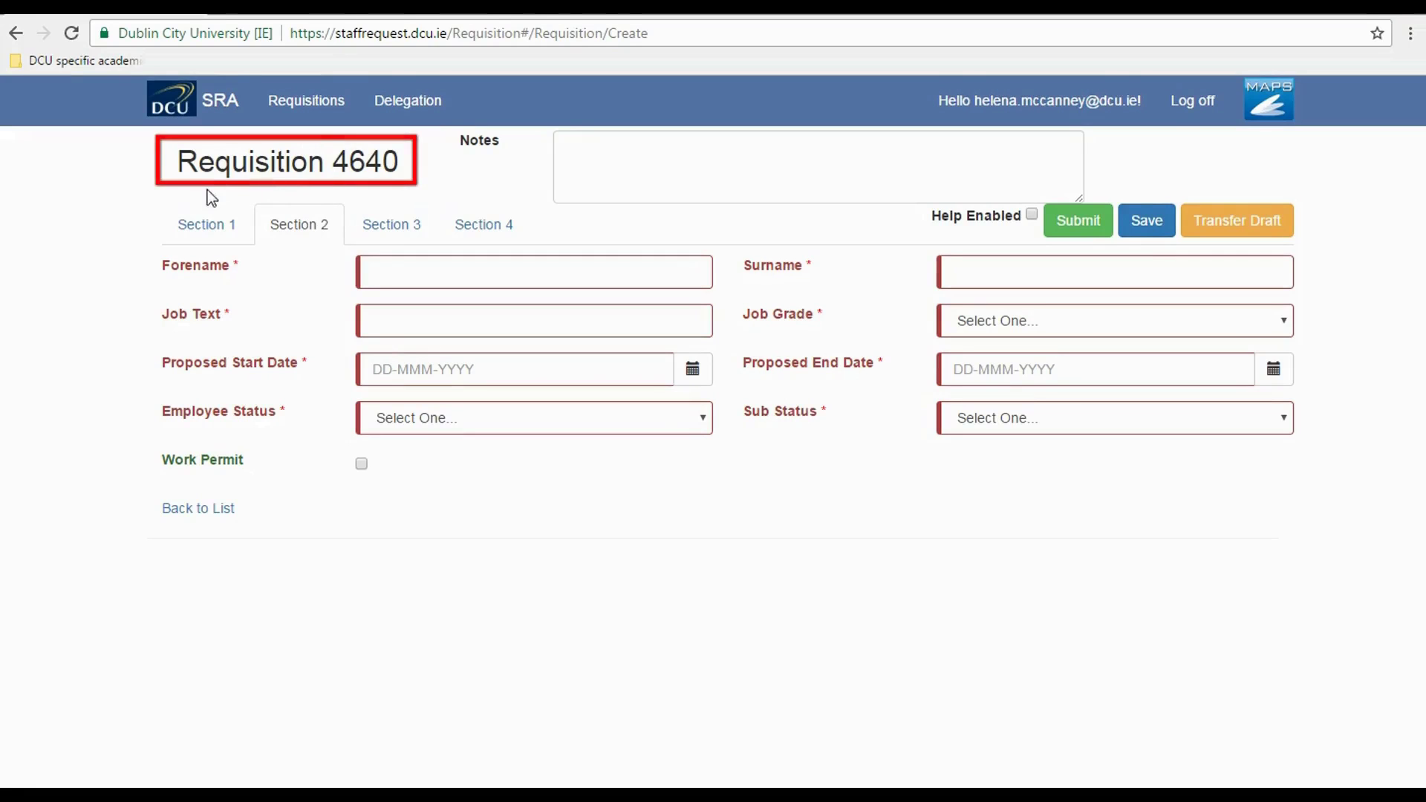
left_click(210, 230)
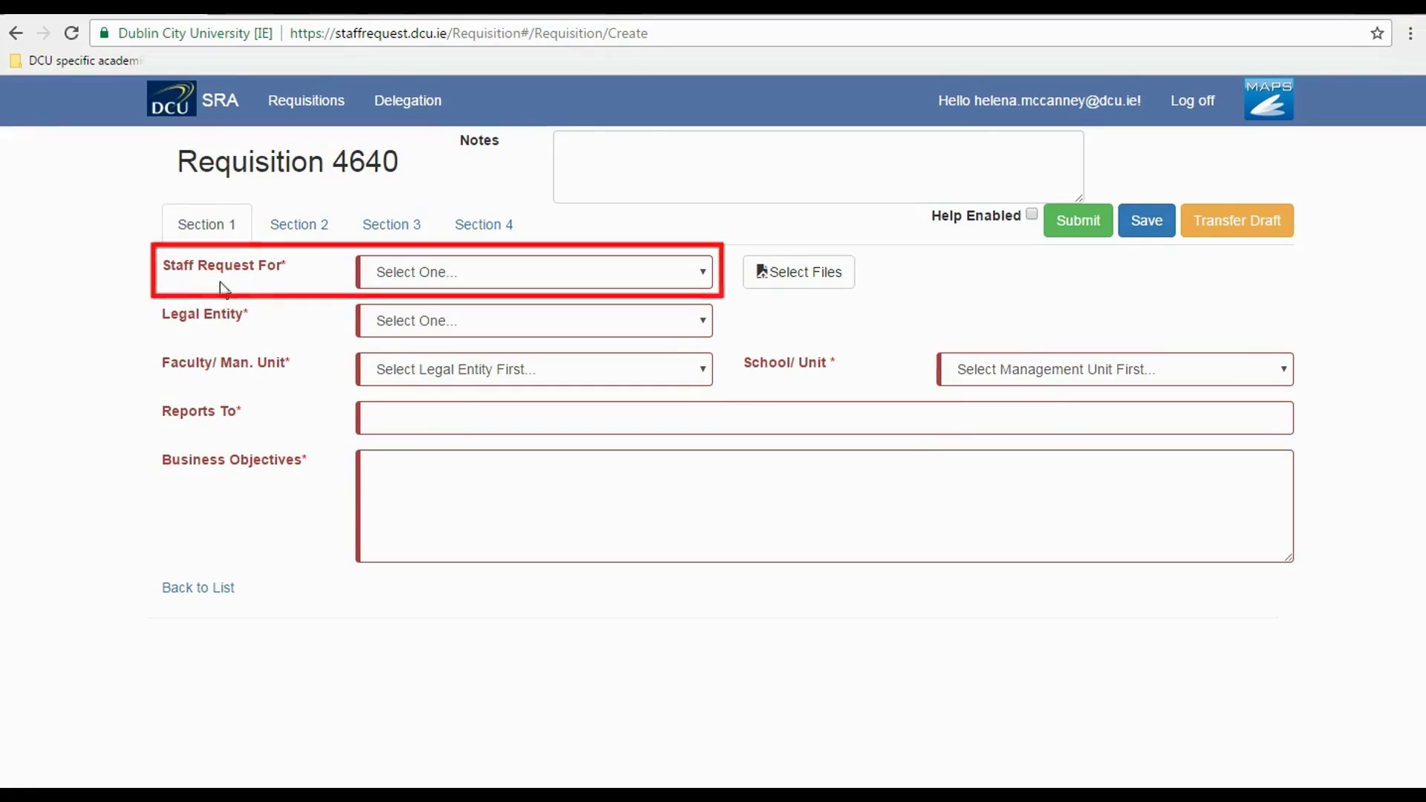
left_click(696, 278)
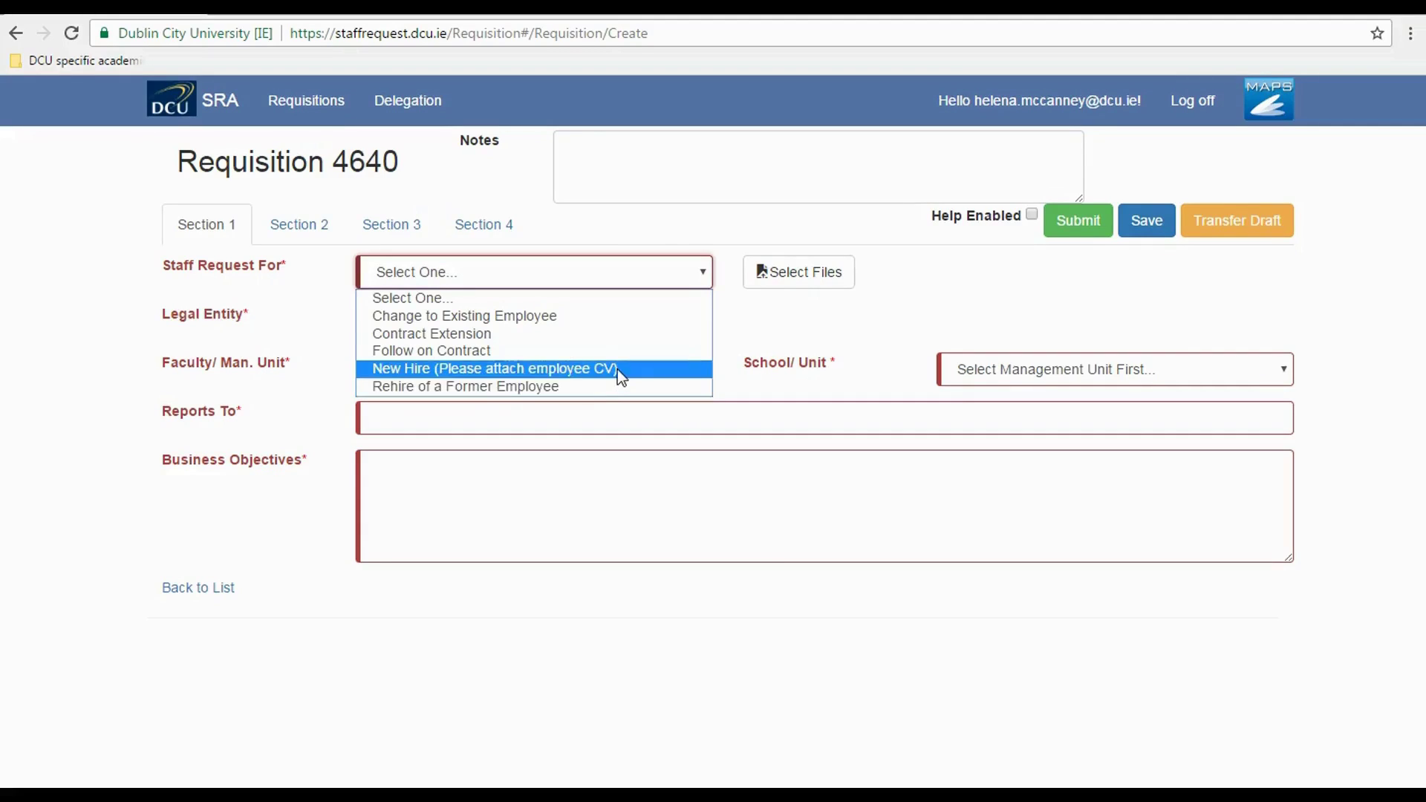
- Set Staff Request For to New Hire and attach the candidate's CV document
left_click(617, 368)
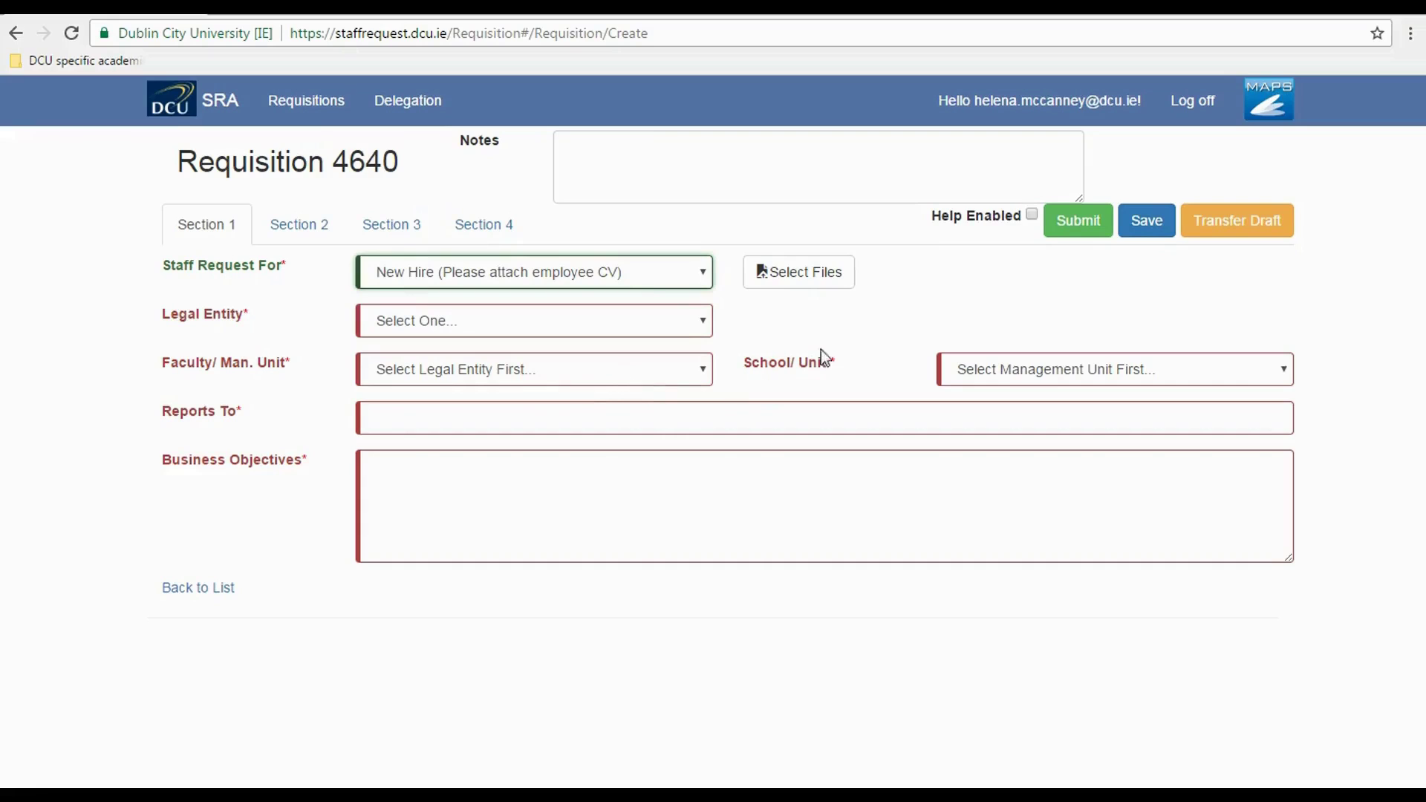
left_click(809, 279)
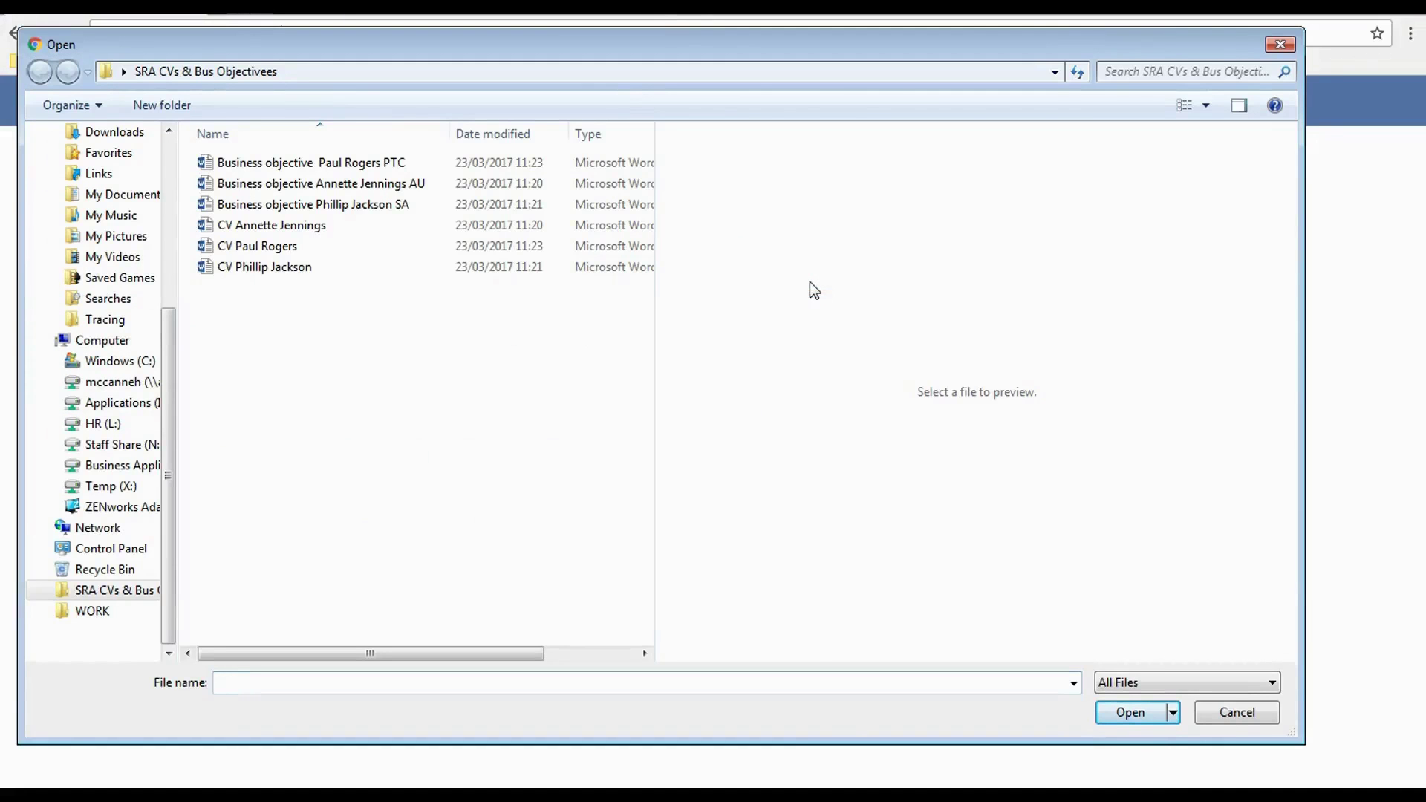
double_click(249, 267)
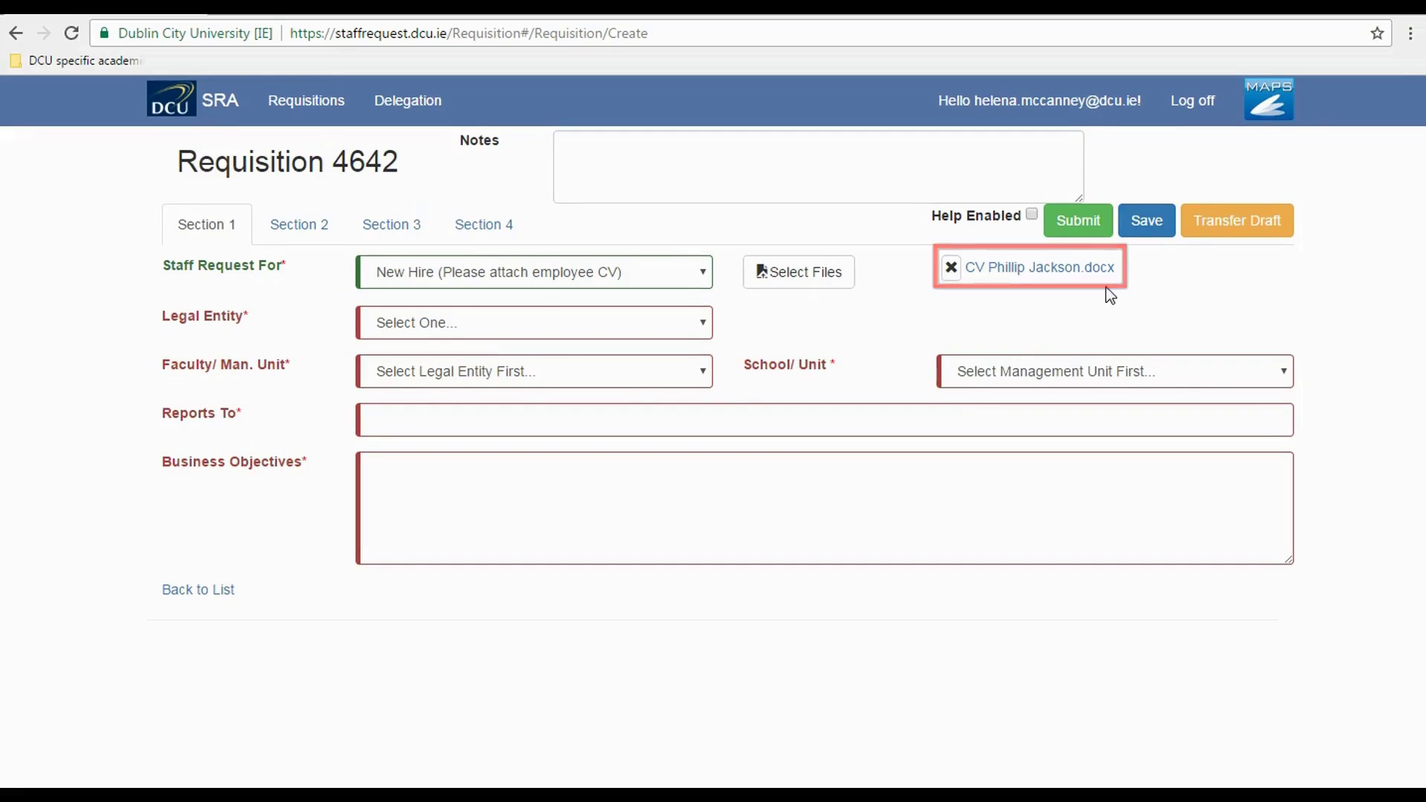
left_click(701, 331)
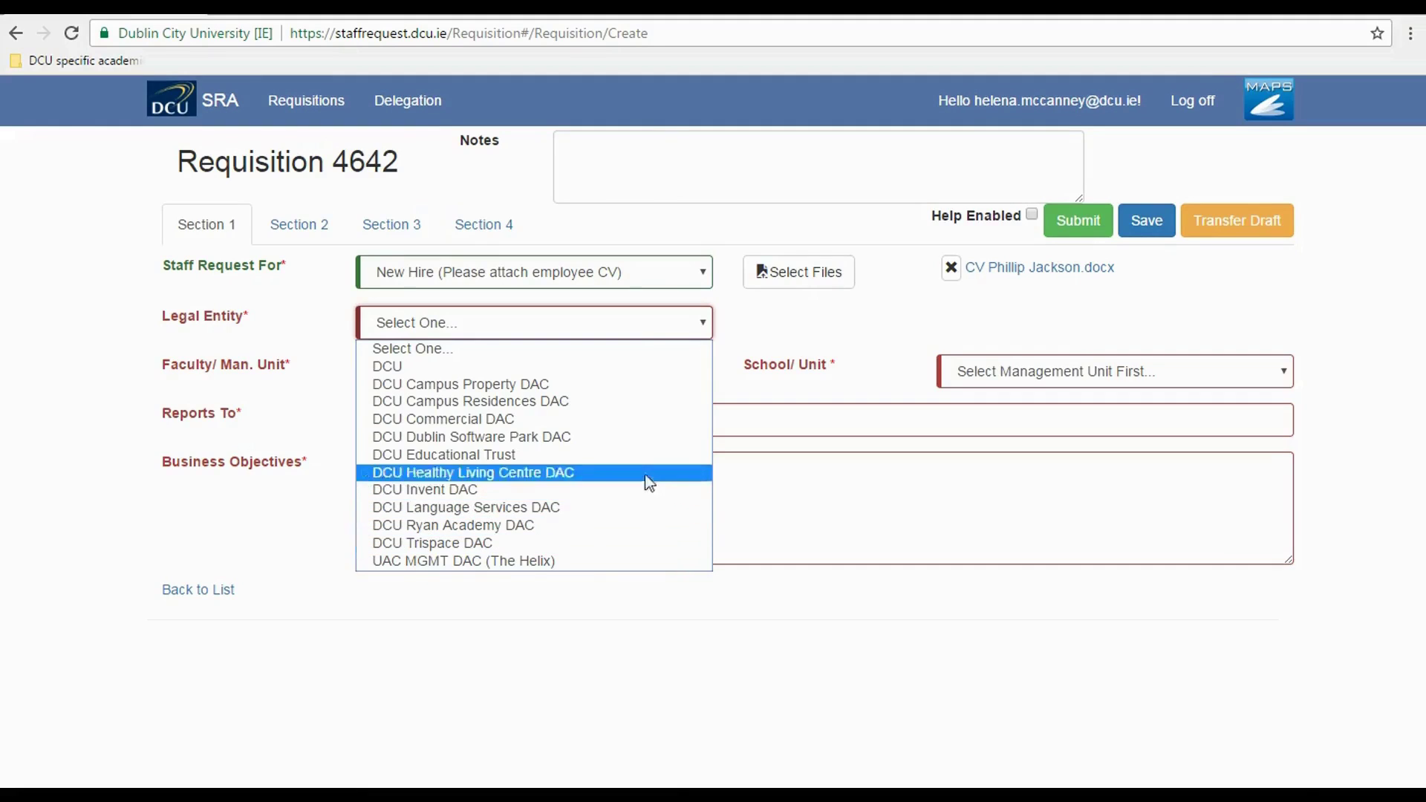
- Set Legal Entity DCU, Faculty of Science and Health, and School of Physical Sciences
left_click(630, 370)
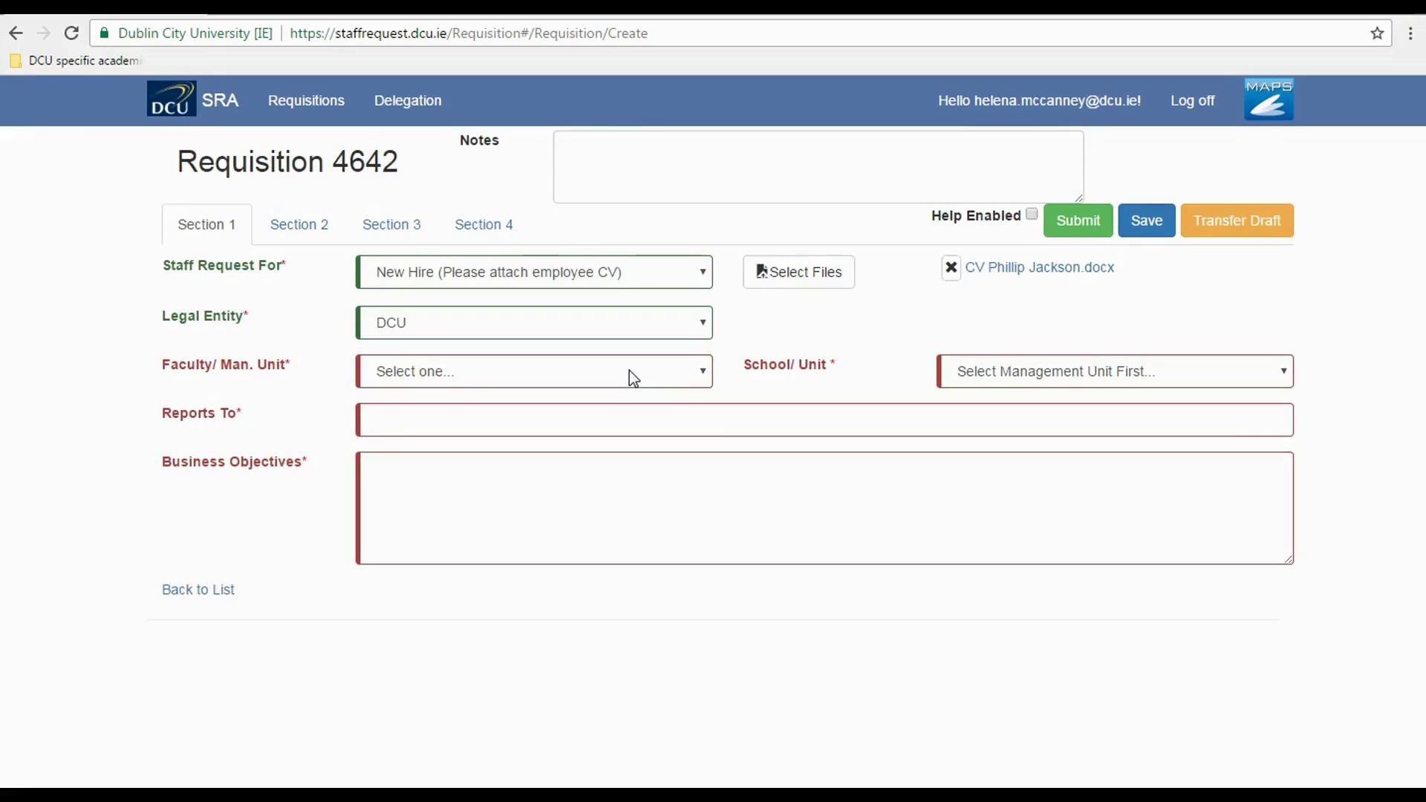
left_click(702, 375)
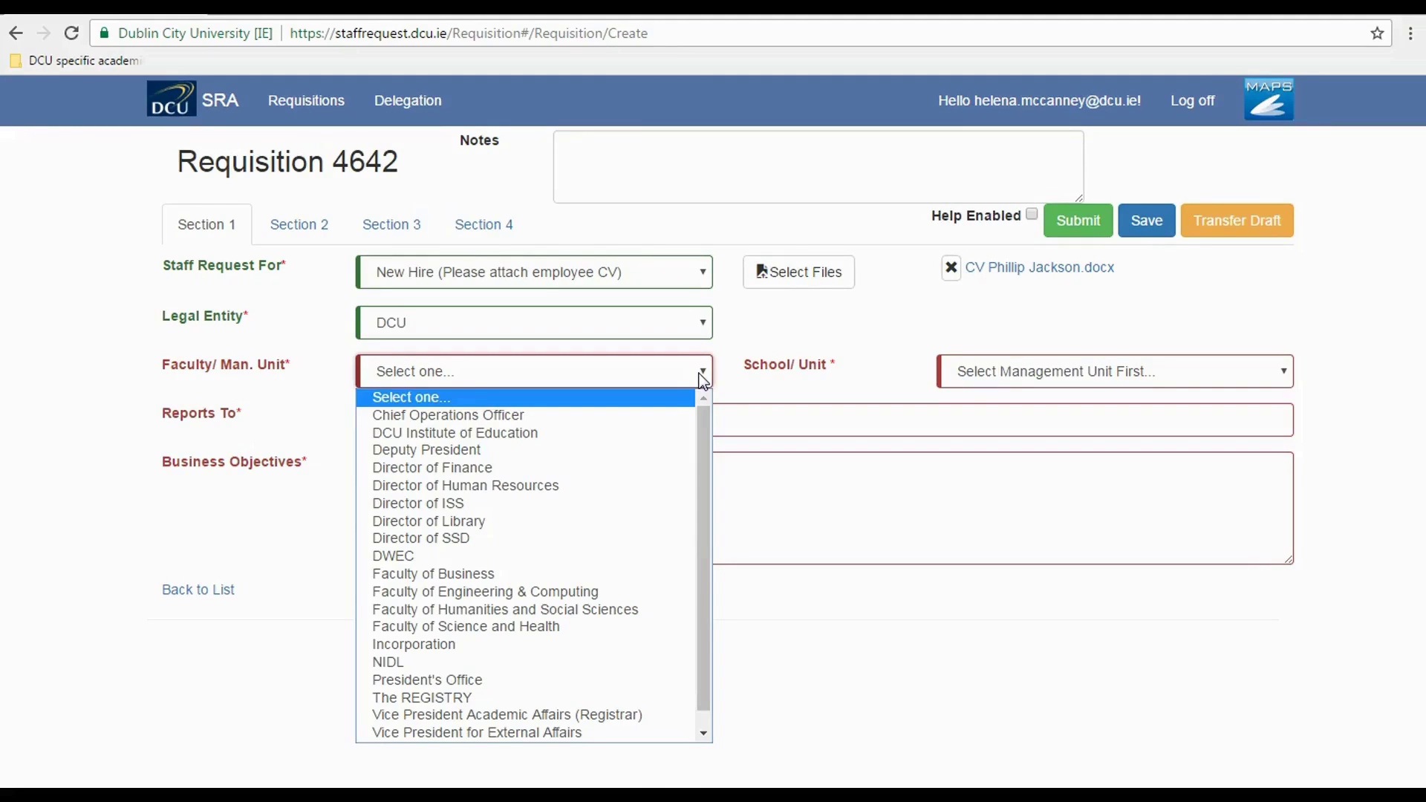
left_click(603, 628)
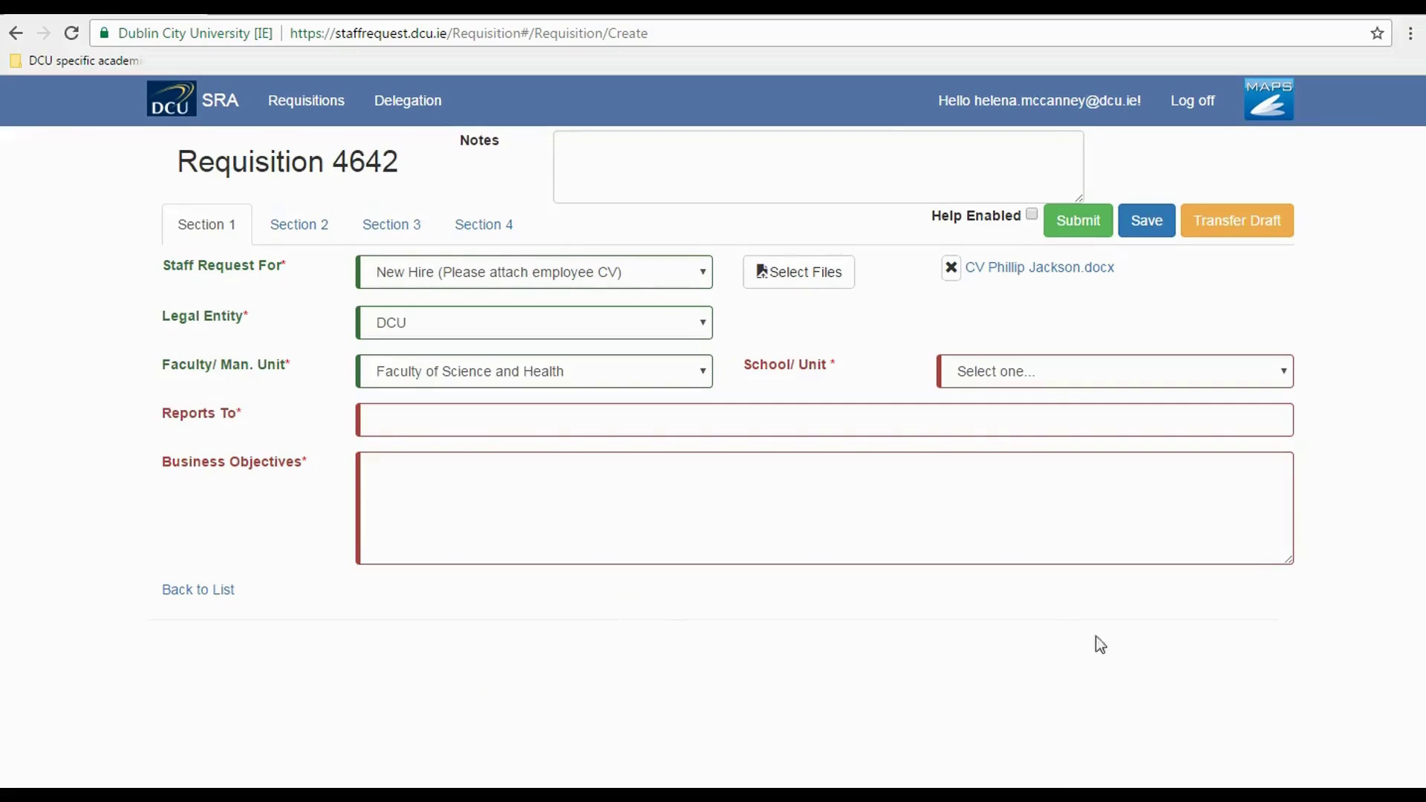
left_click(1286, 371)
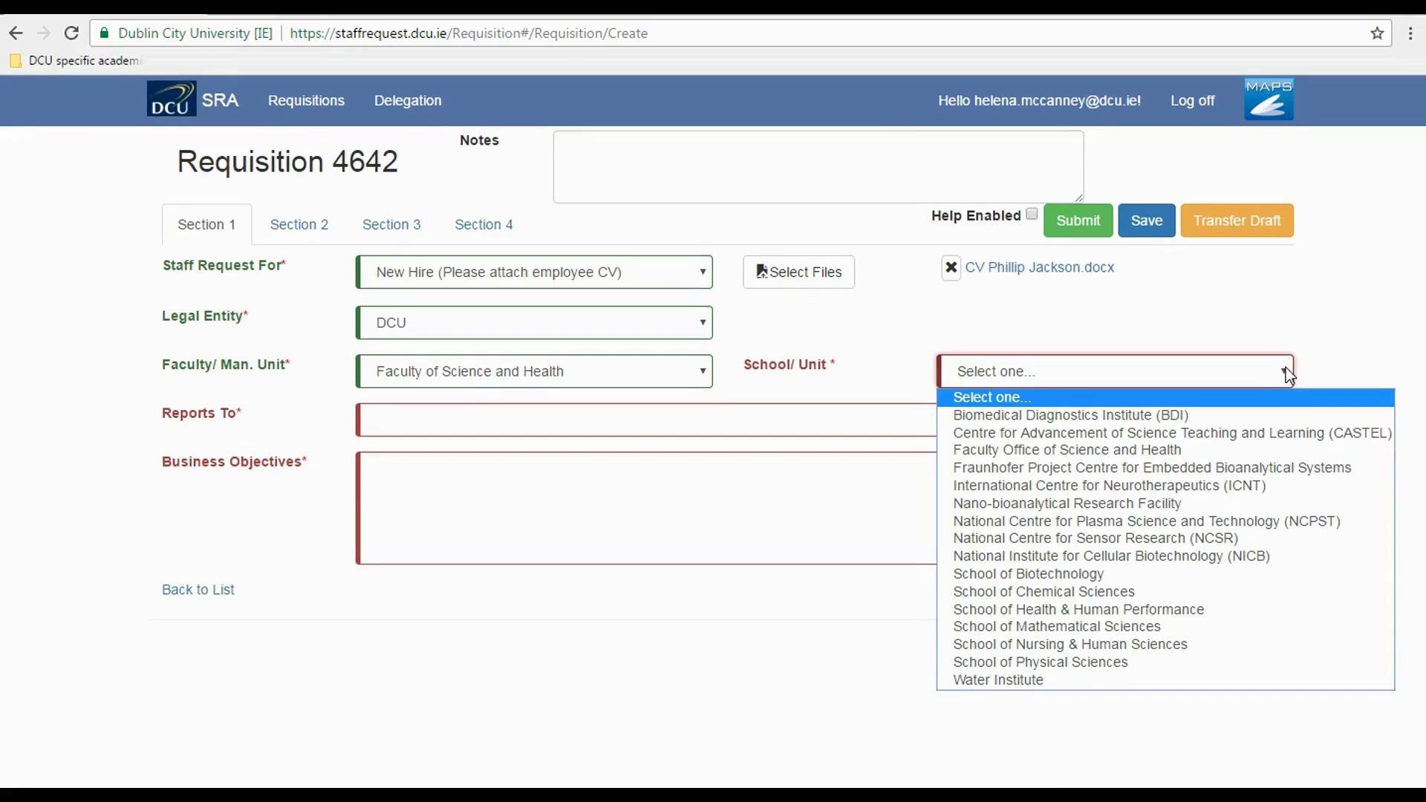
left_click(1143, 661)
left_click(375, 418)
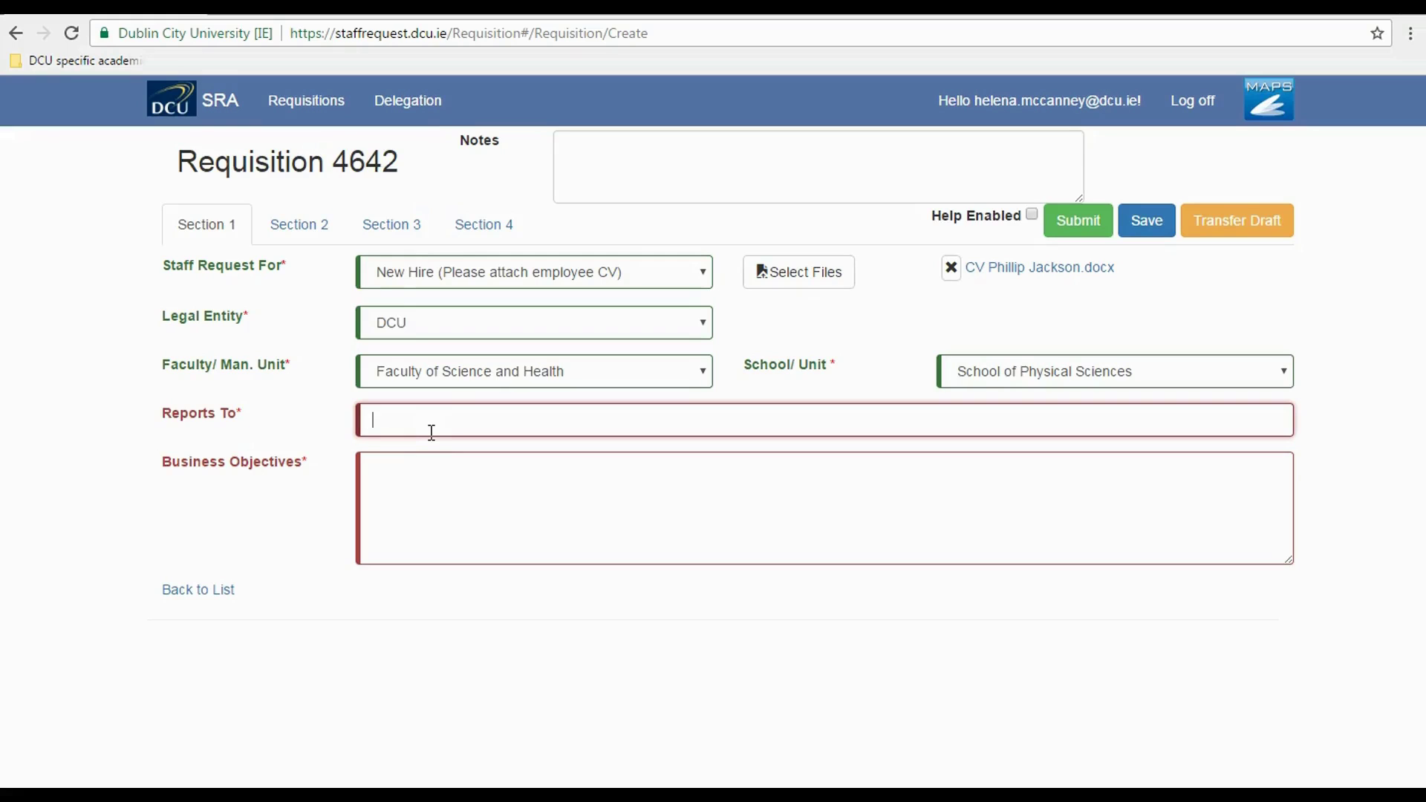
- Enter the manager's name in Reports To and paste the maternity-leave cover objective from Word
left_click(411, 484)
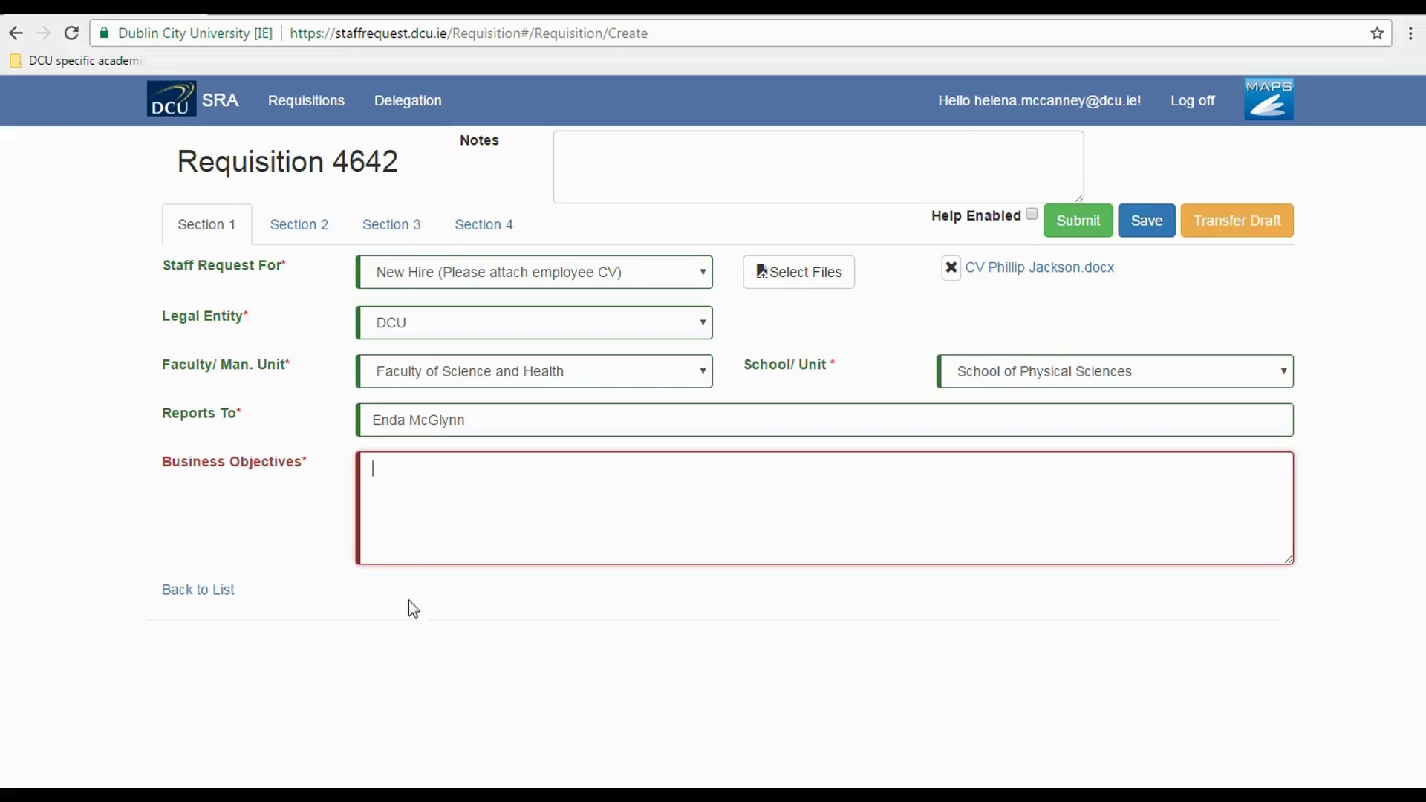
key("alt+Tab")
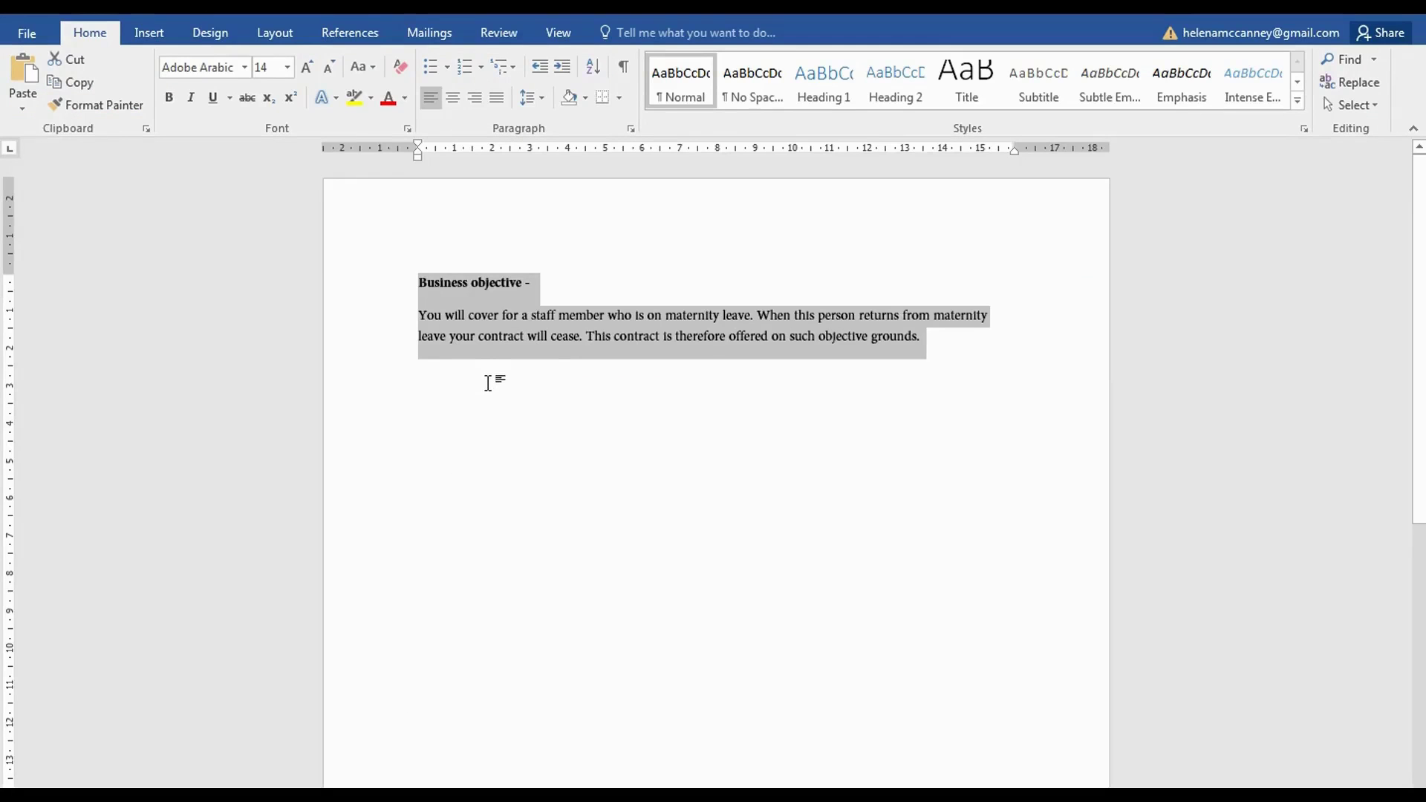
key("alt+Tab")
type("Business objective - You will cover for a staff member who is on maternity leave. When this person returns from maternity leave your contract will cease. This contract is therefore offered on such objective grounds.")
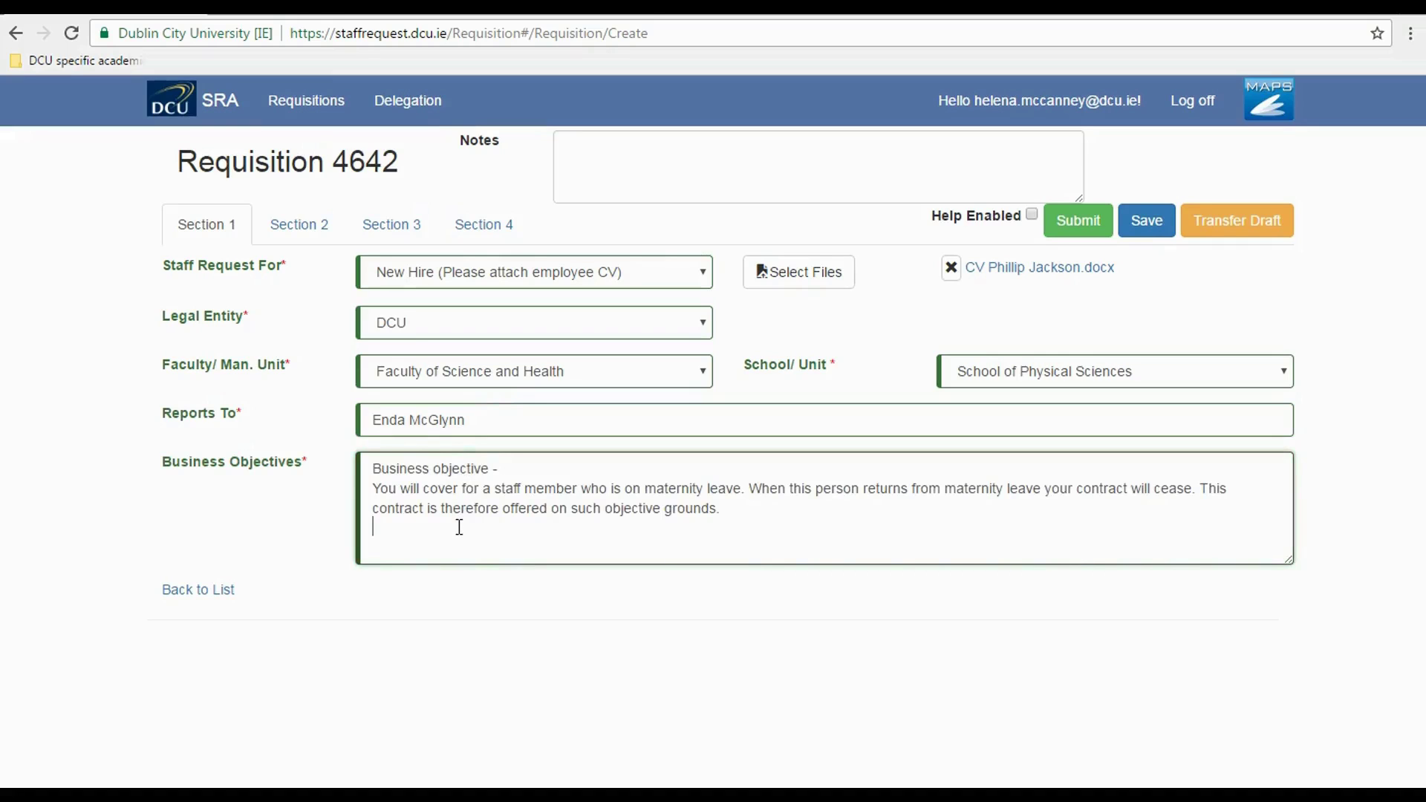
left_click_drag(724, 510, 1196, 490)
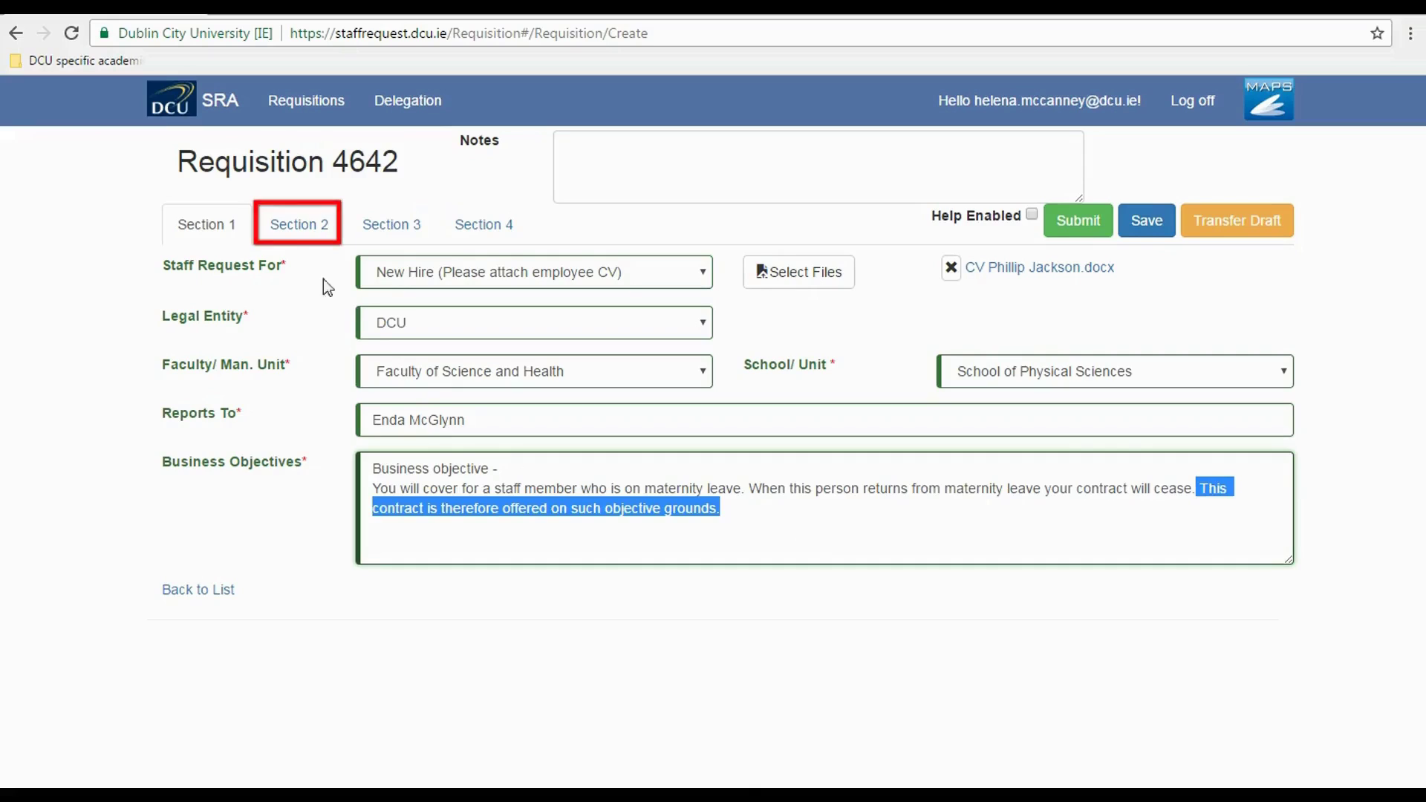
- Show Section 2 of Requisition 4642 and place the cursor in Staff ID
left_click(275, 235)
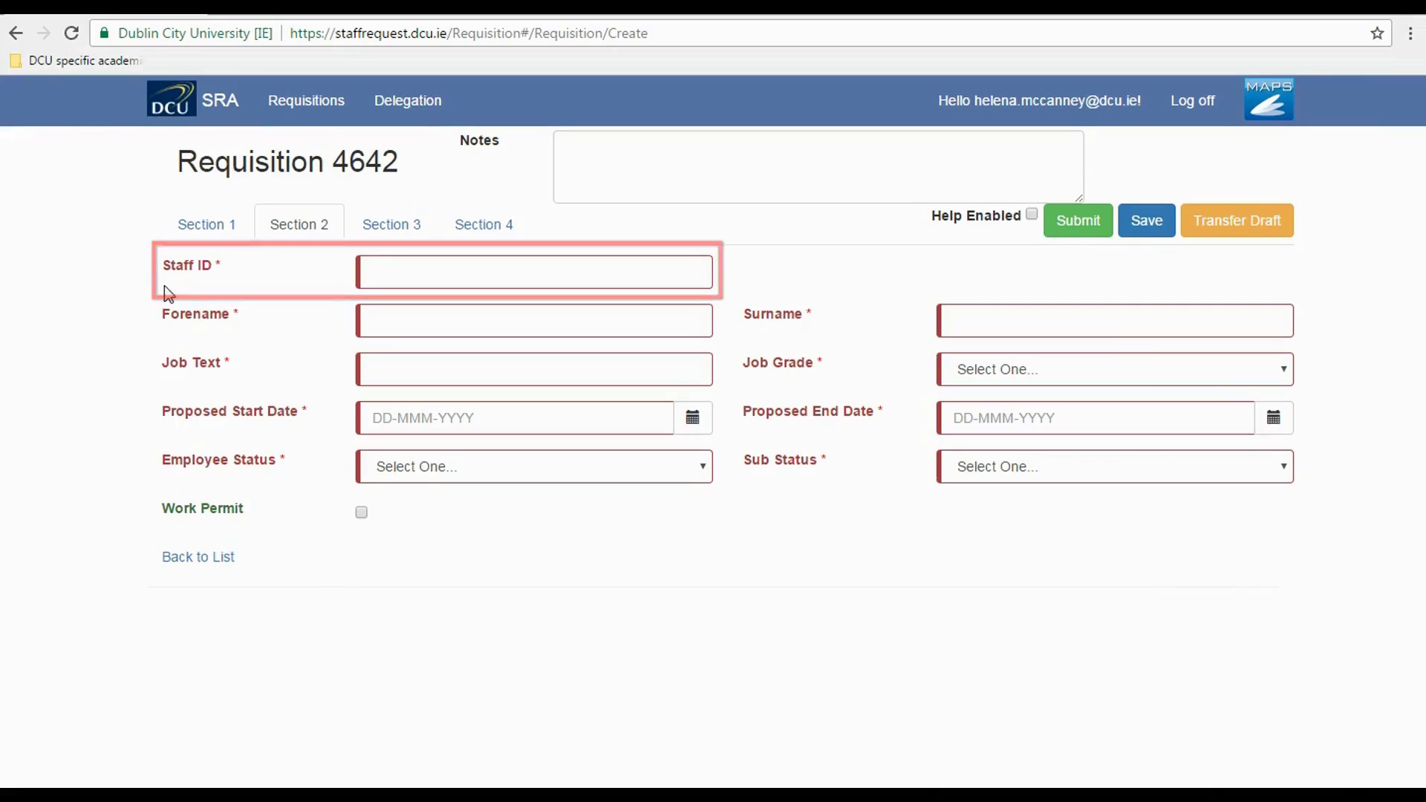
left_click(385, 274)
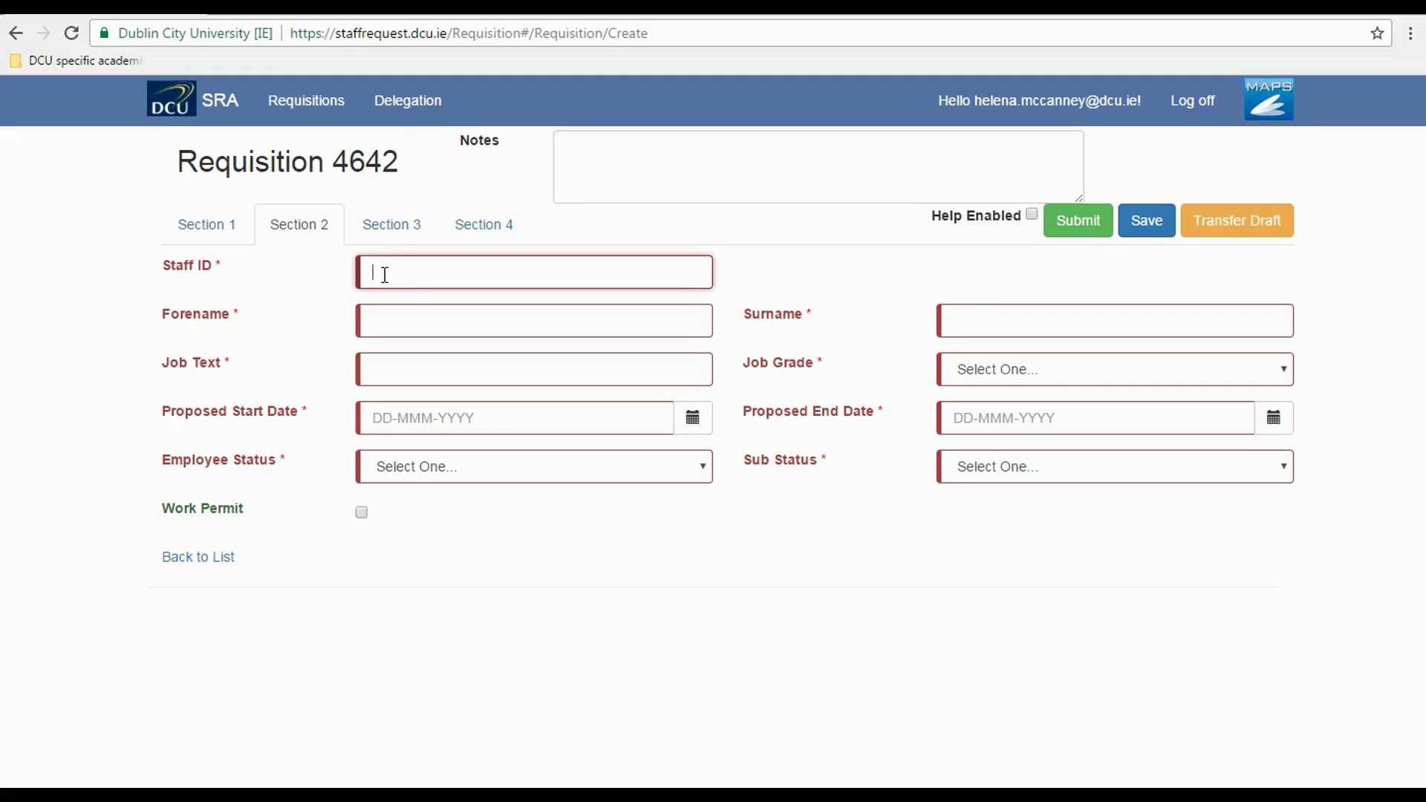
- Set Staff ID to New and enter the new hire's forename and surname
type("New")
left_click(402, 324)
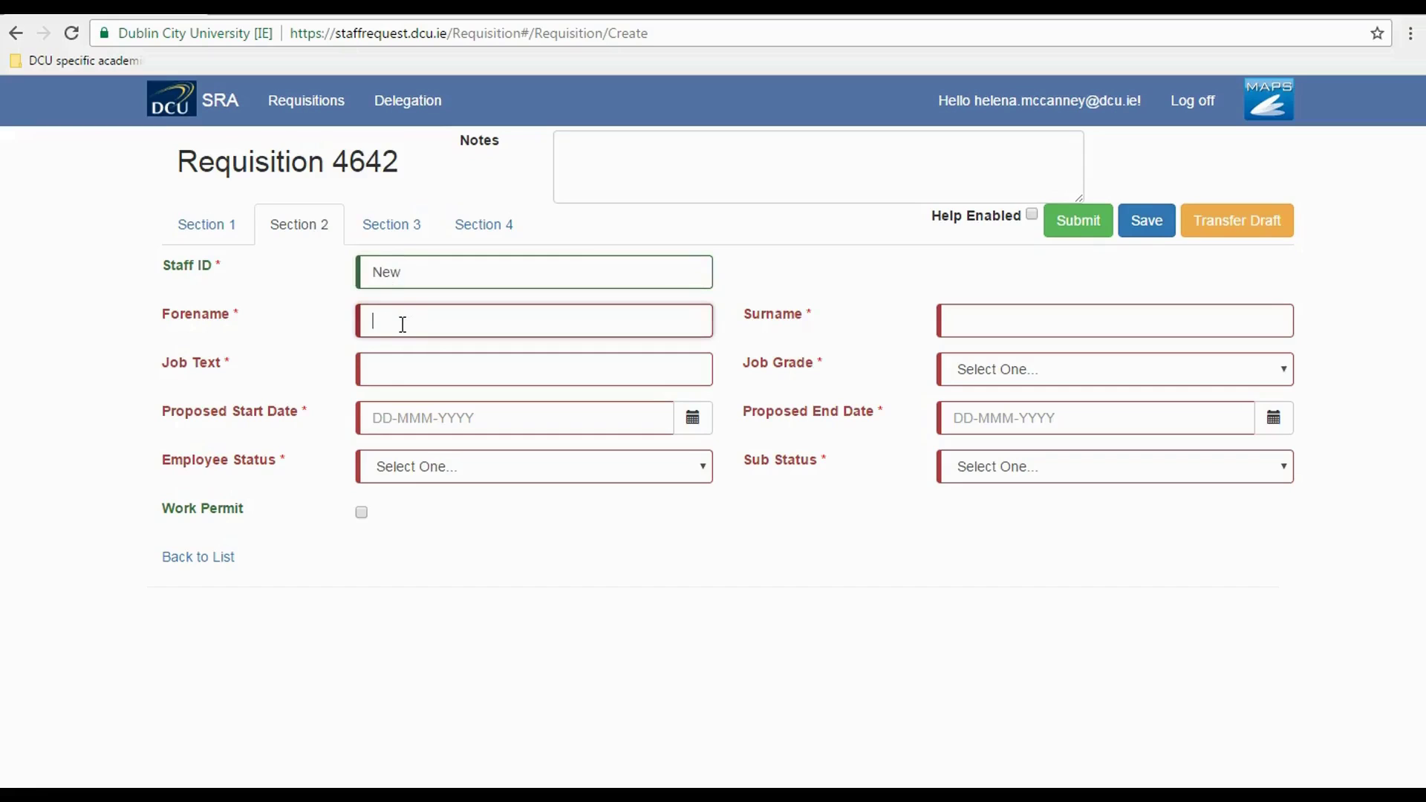
key("Tab")
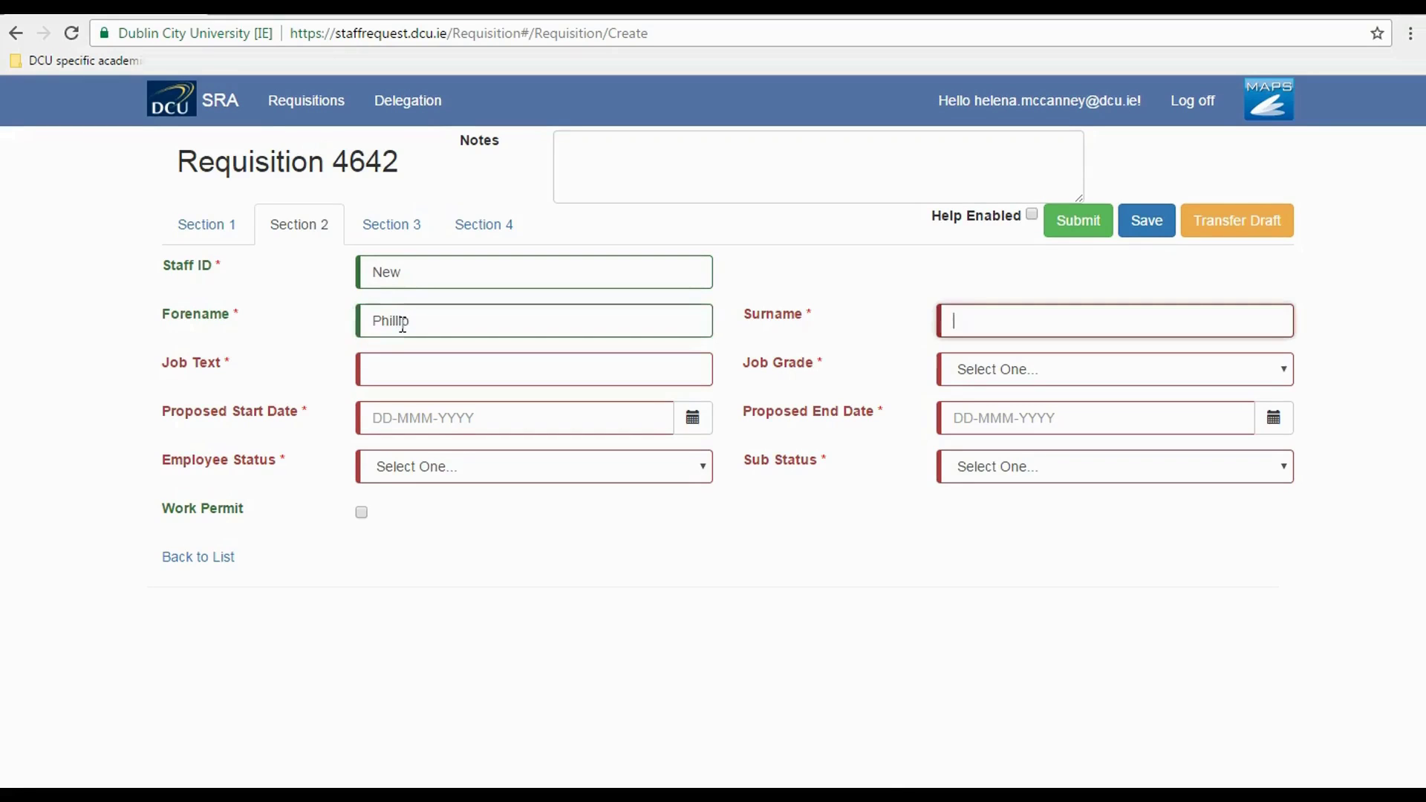
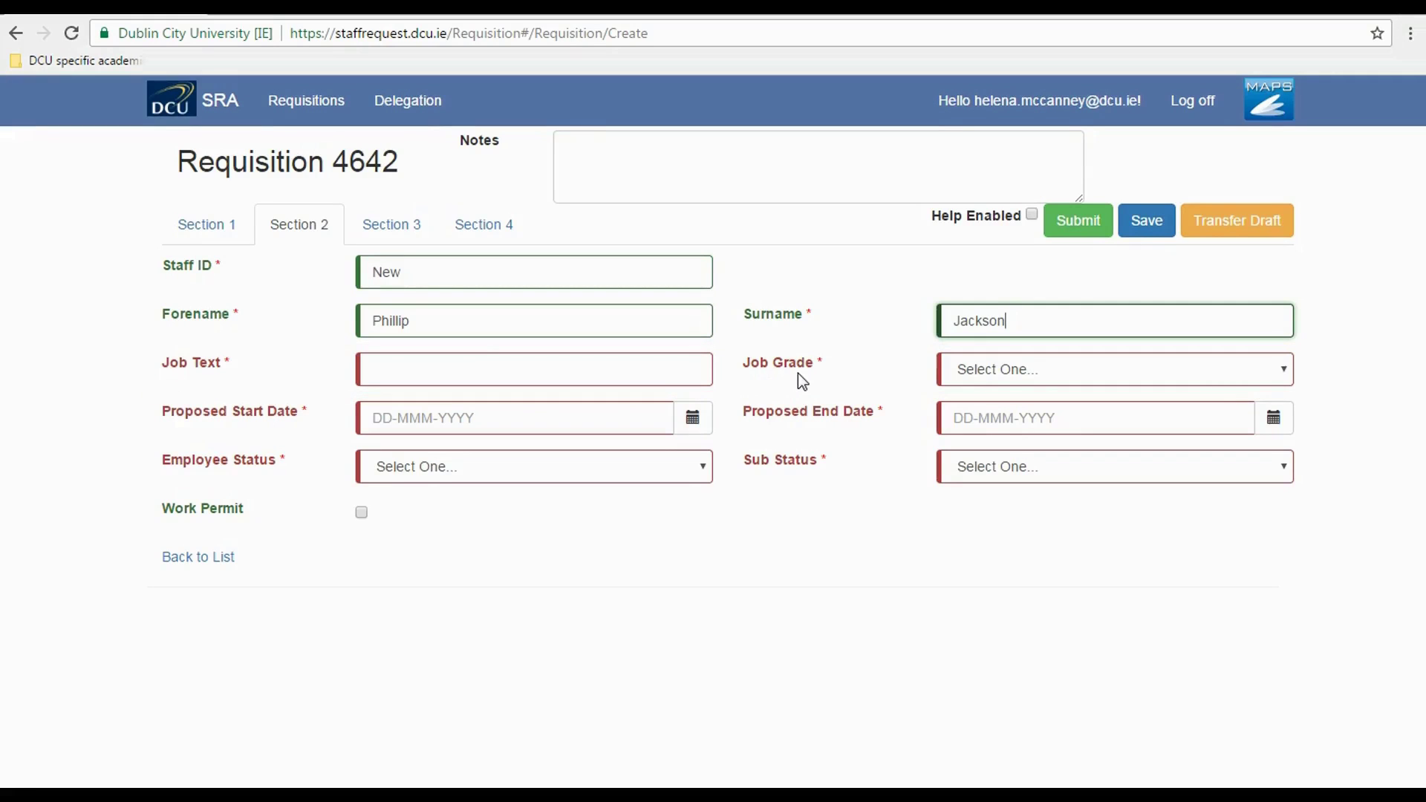
left_click(1289, 378)
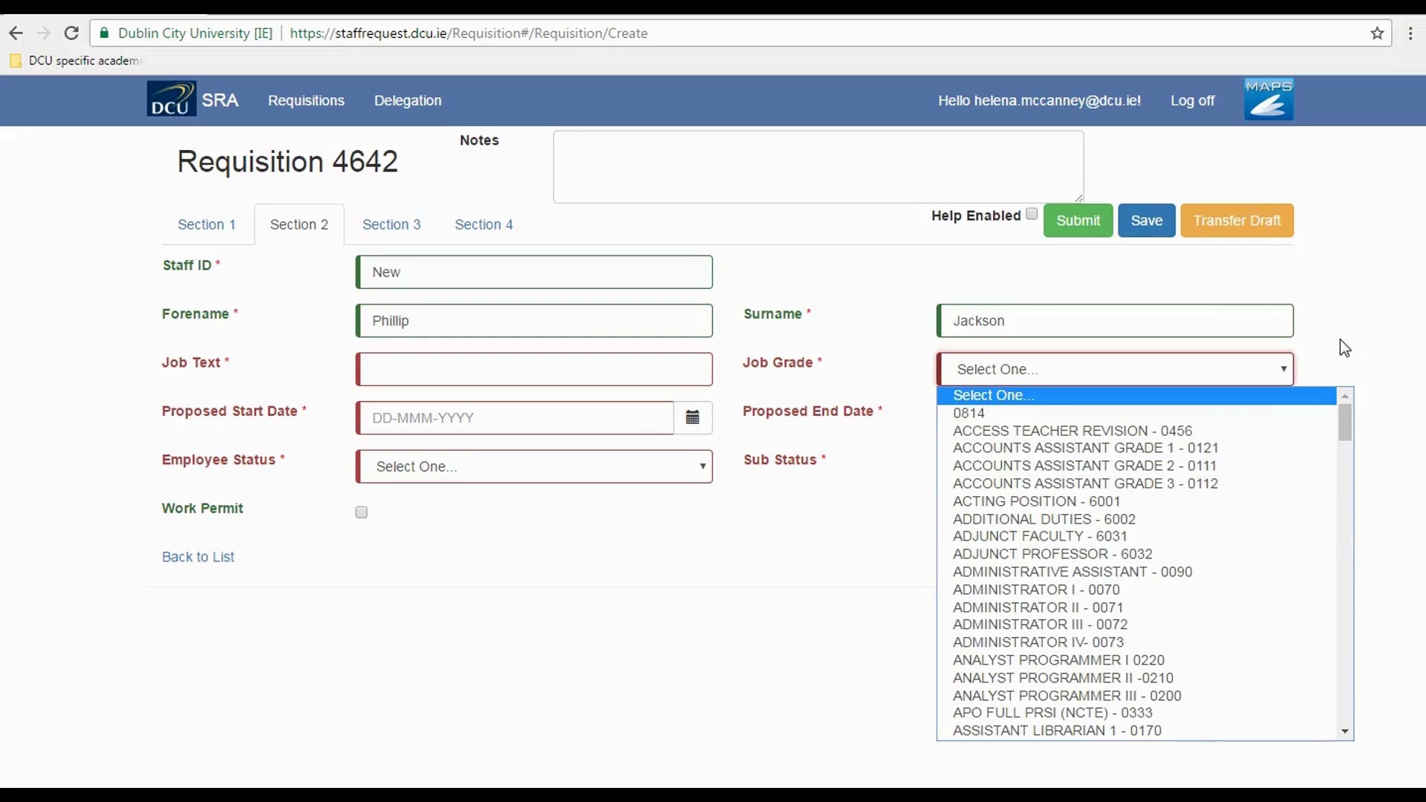
- Enter Job Text 'School Assistant' and choose Job Grade SECRETARY GRADE 2 - 0110
left_click(394, 369)
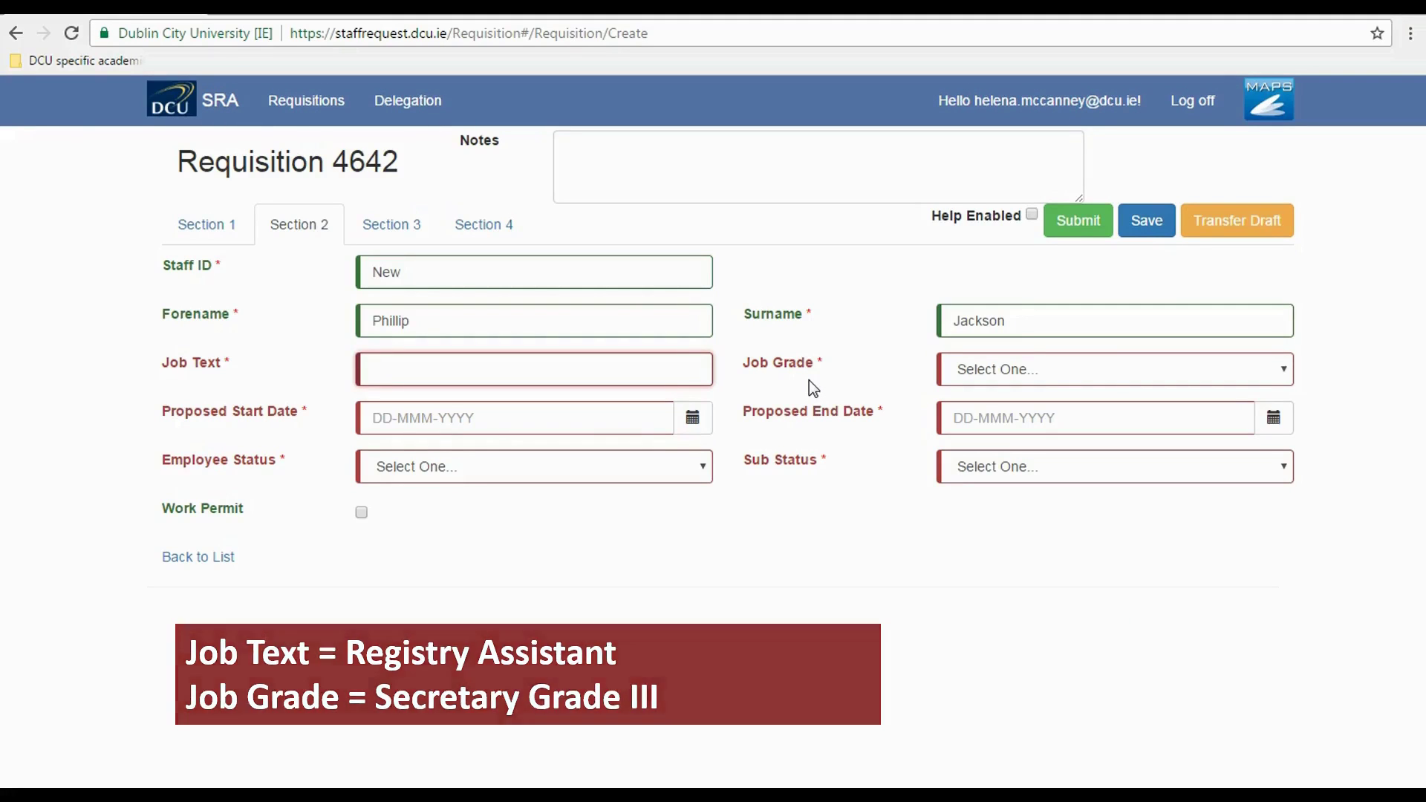
left_click(388, 366)
type("School Assistant")
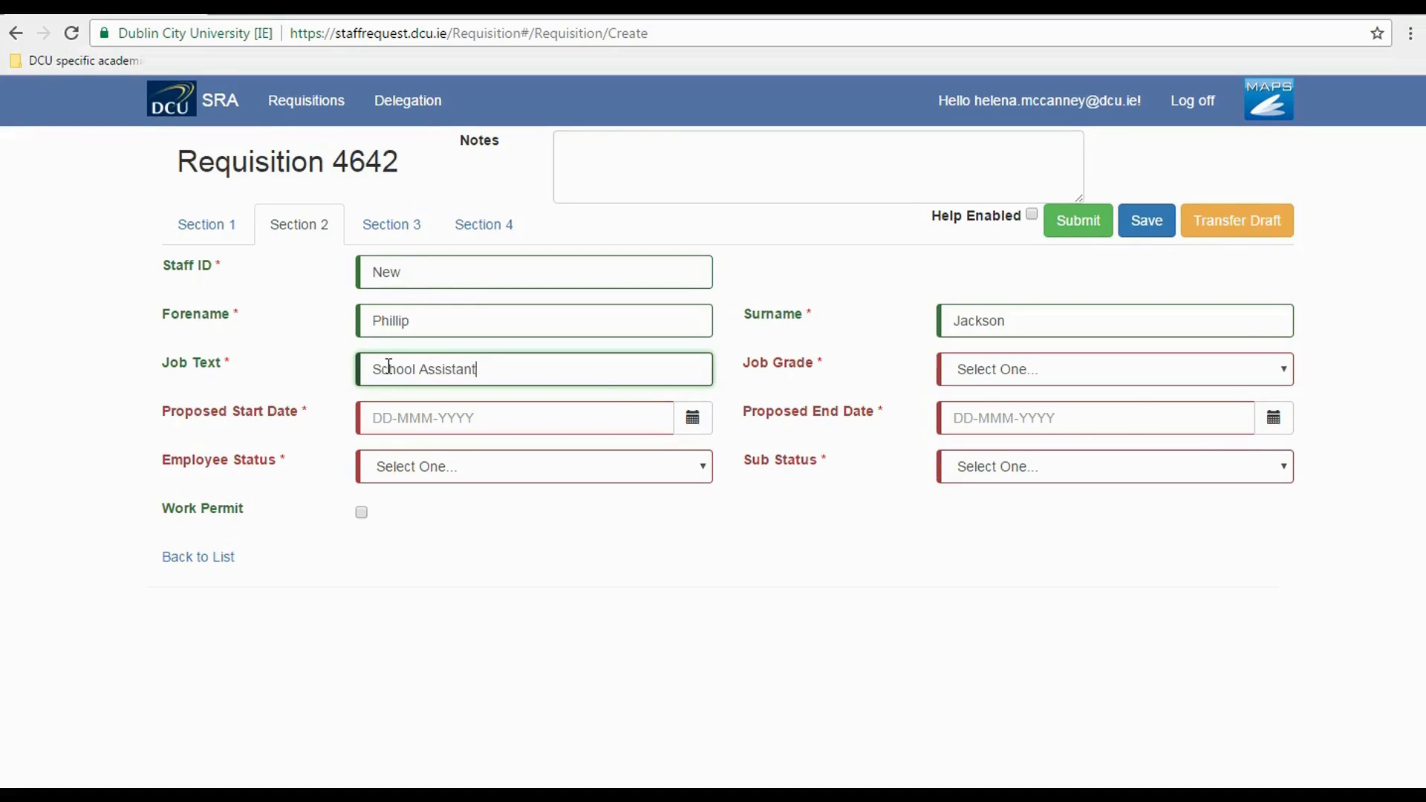
left_click(1102, 376)
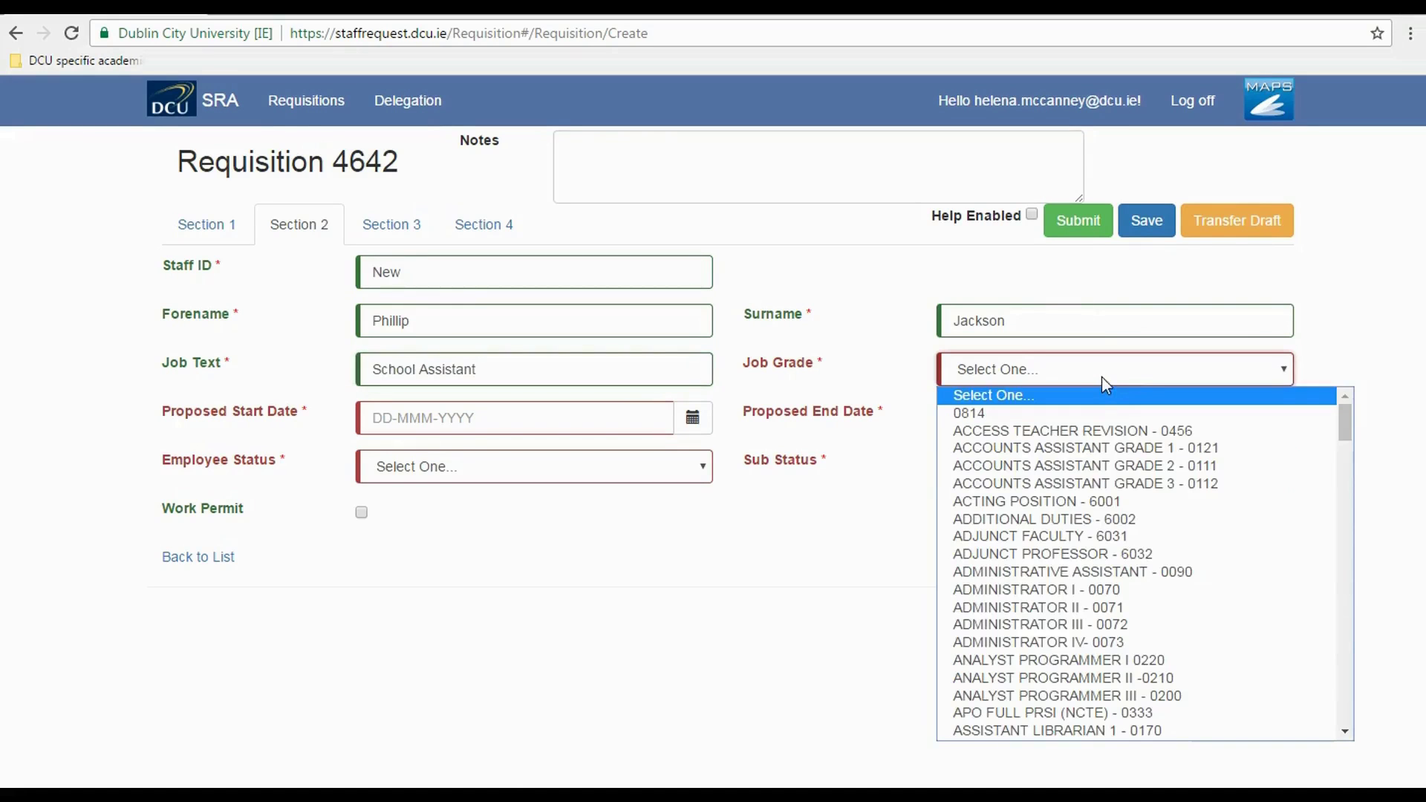
left_click_drag(1344, 425, 1383, 645)
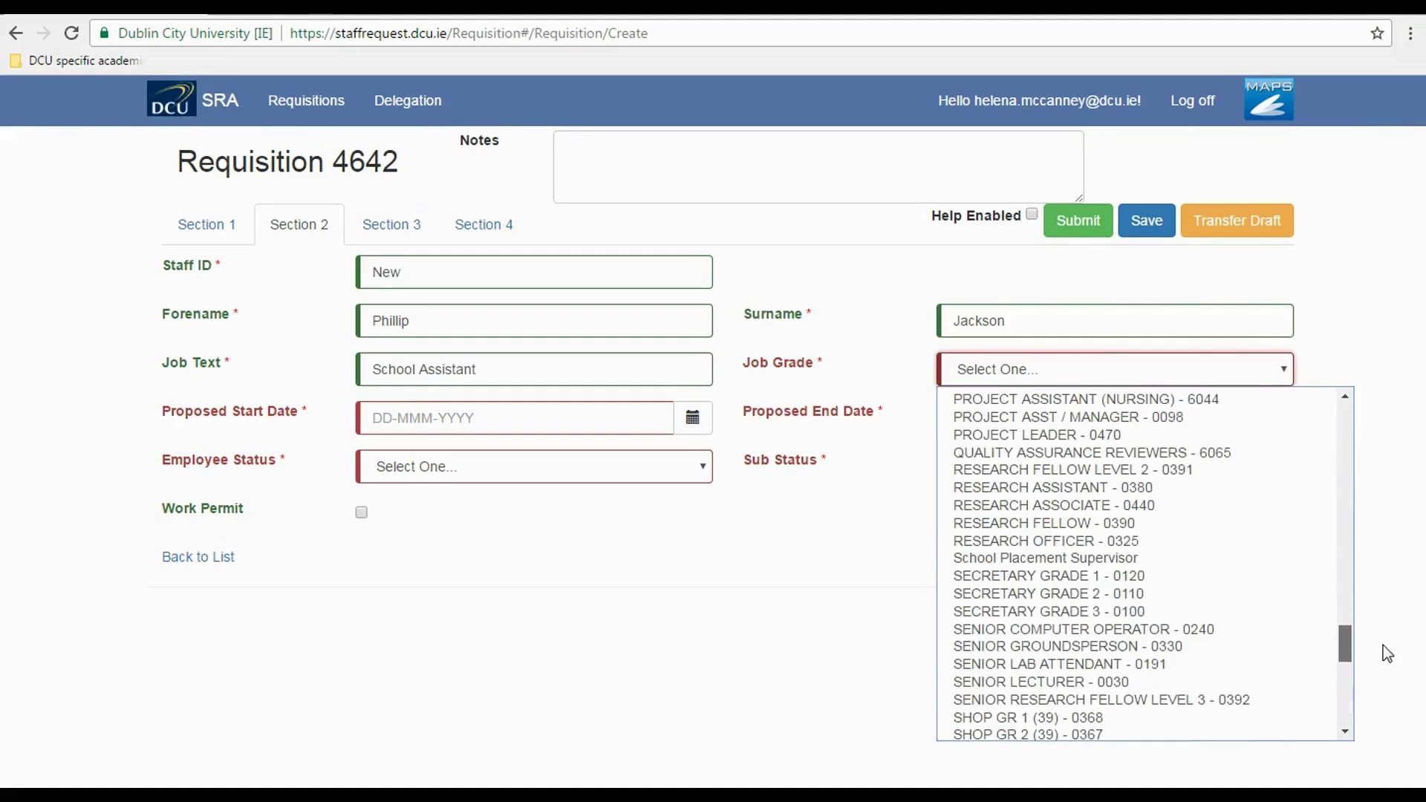
left_click(1190, 594)
left_click(692, 420)
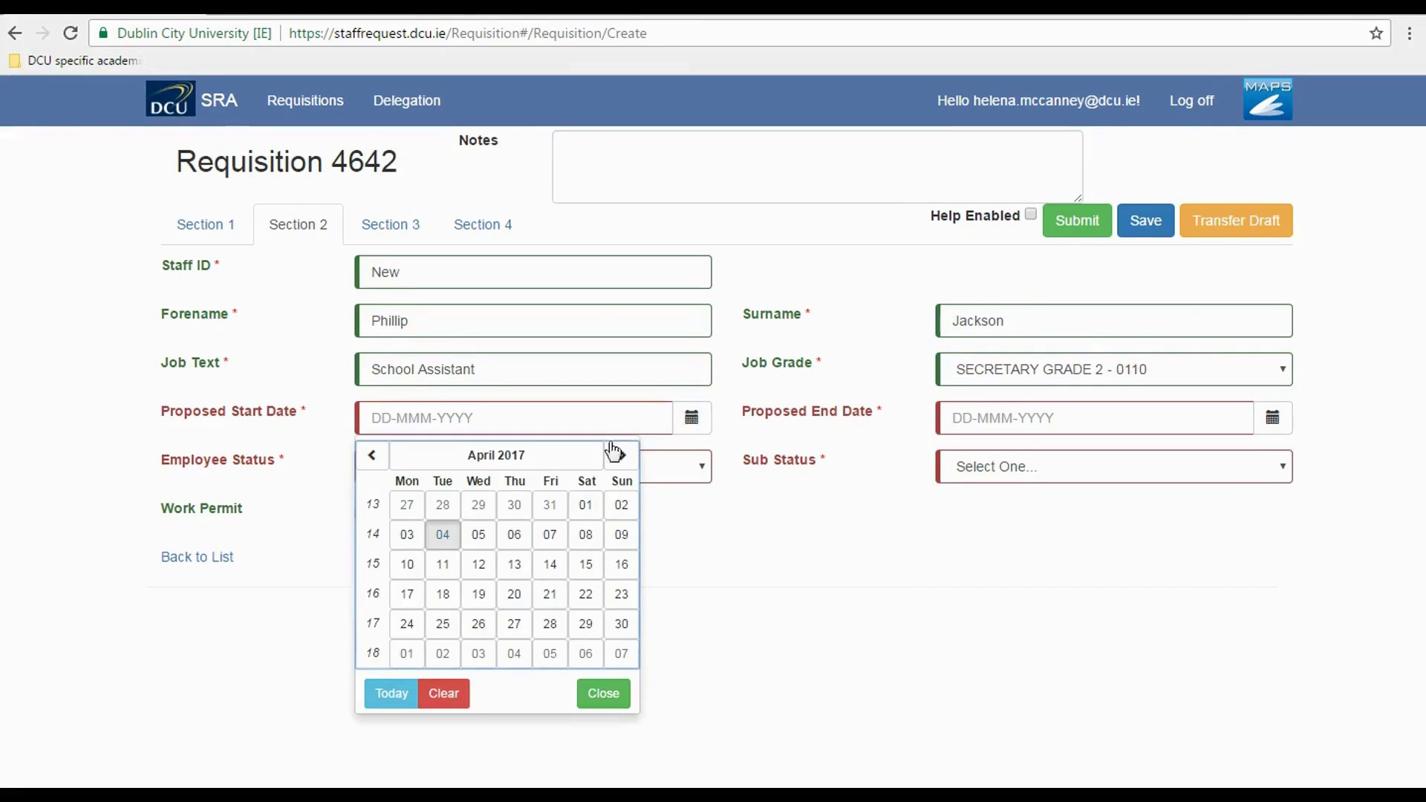
- Pick 01-Mar-2017 as Proposed Start Date and 30-Sep-2017 as Proposed End Date from the calendars
left_click(371, 458)
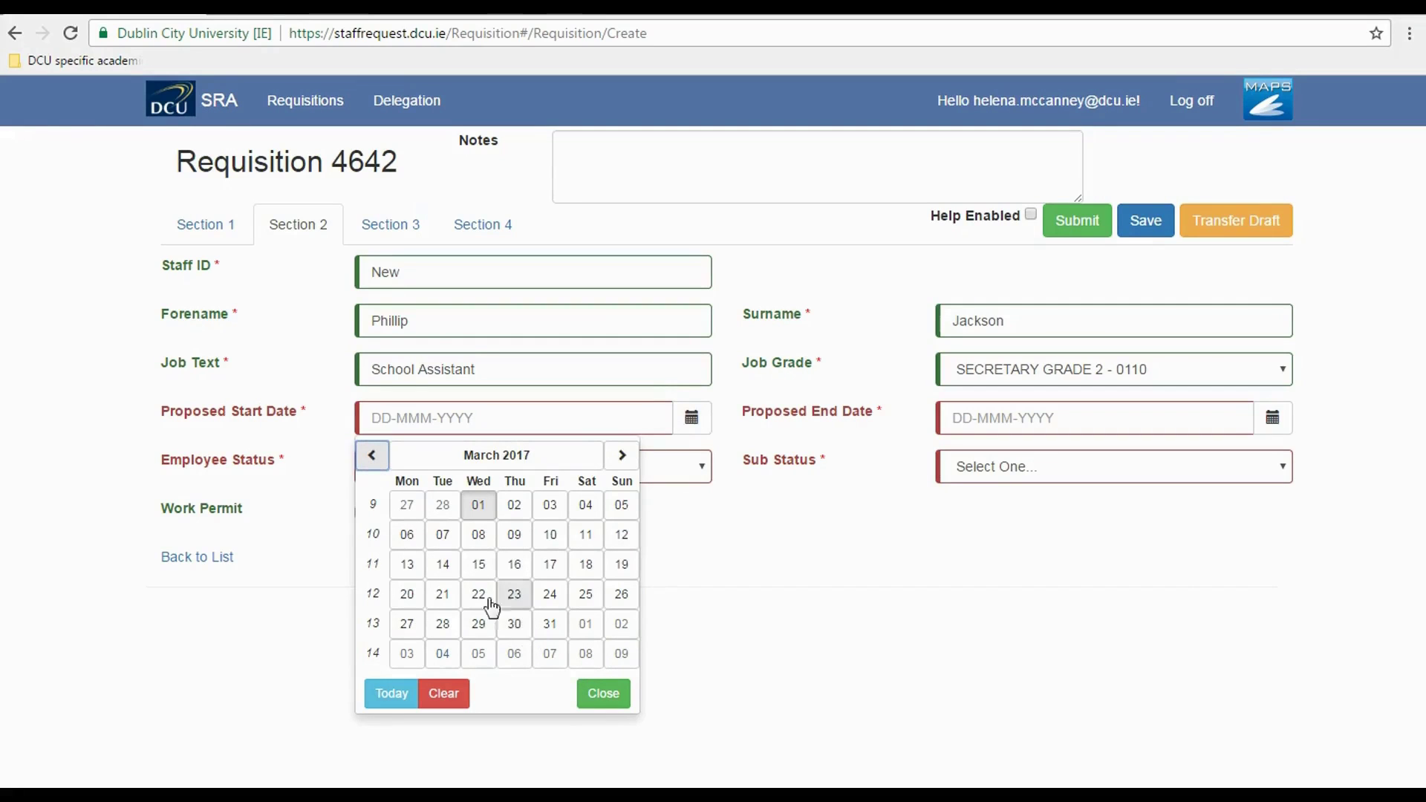
left_click(478, 505)
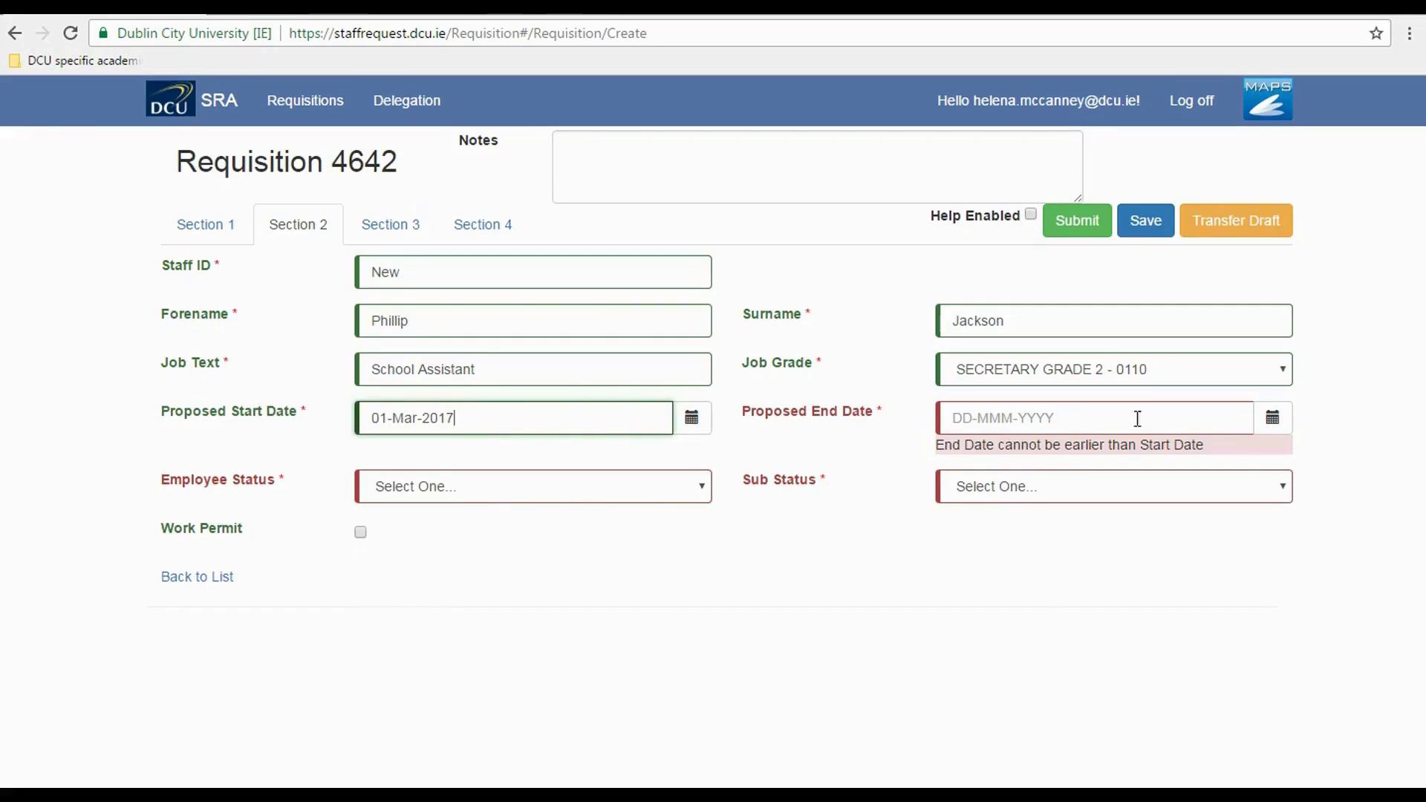
left_click(1272, 417)
left_click(1203, 454)
left_click(1202, 455)
left_click(1203, 454)
left_click(1203, 454)
left_click(1202, 455)
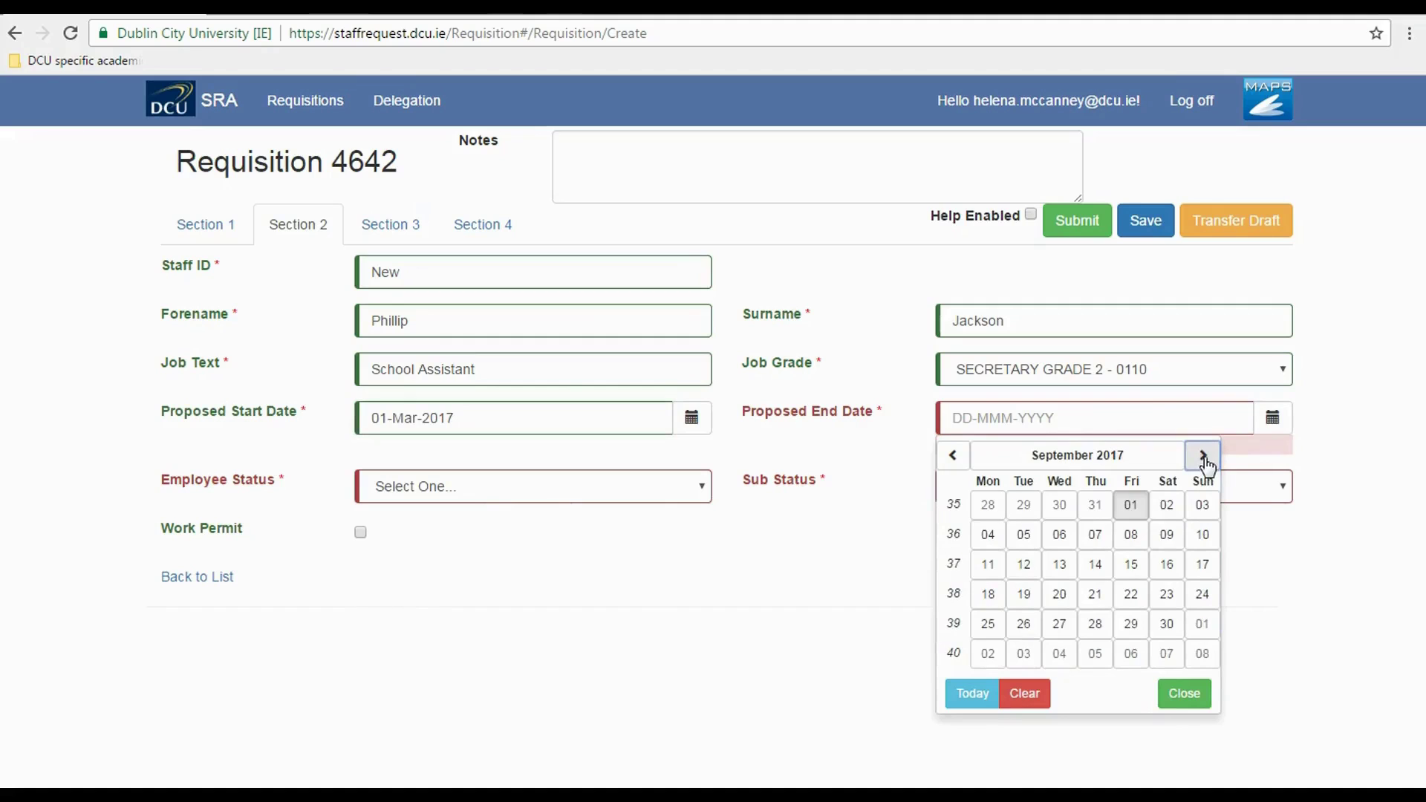
left_click(1166, 623)
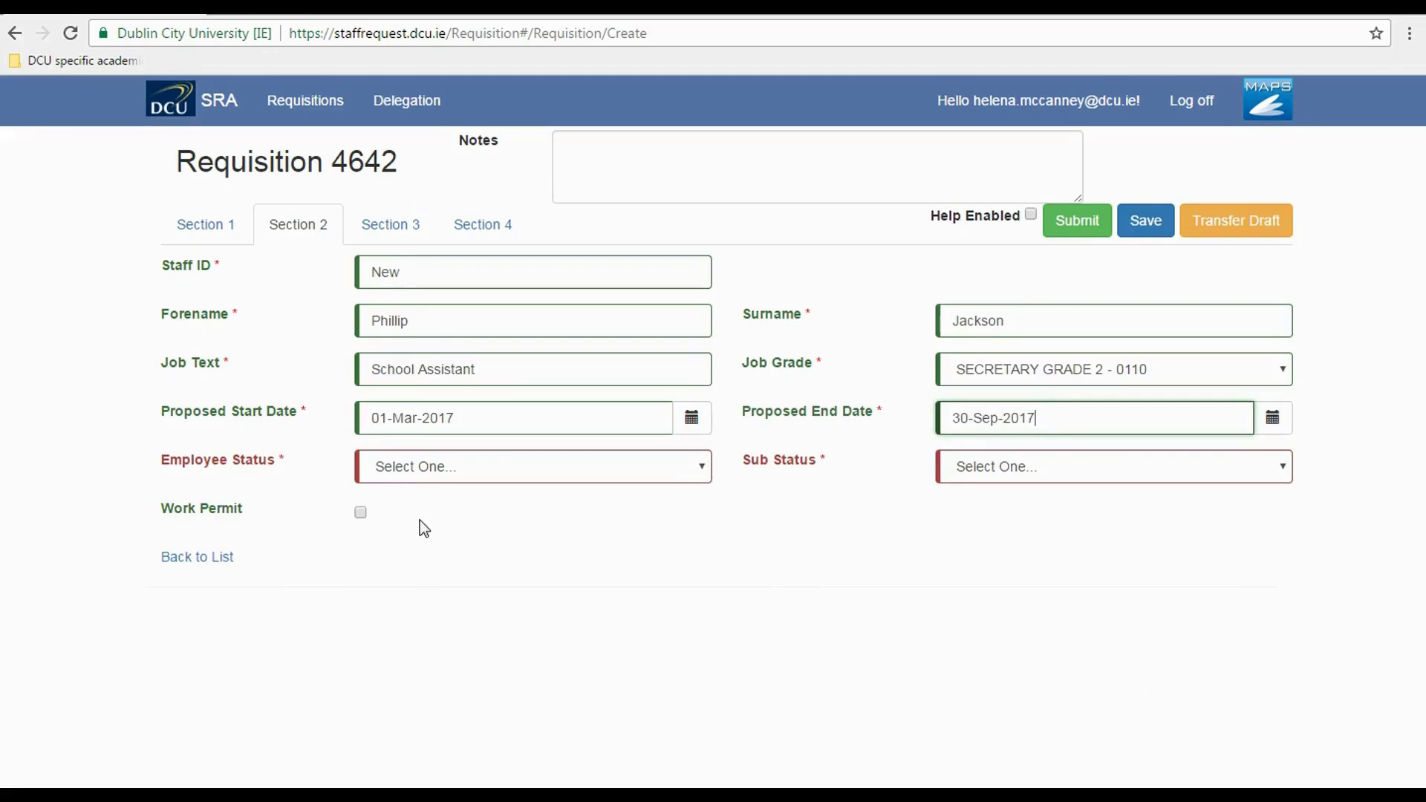
left_click(703, 464)
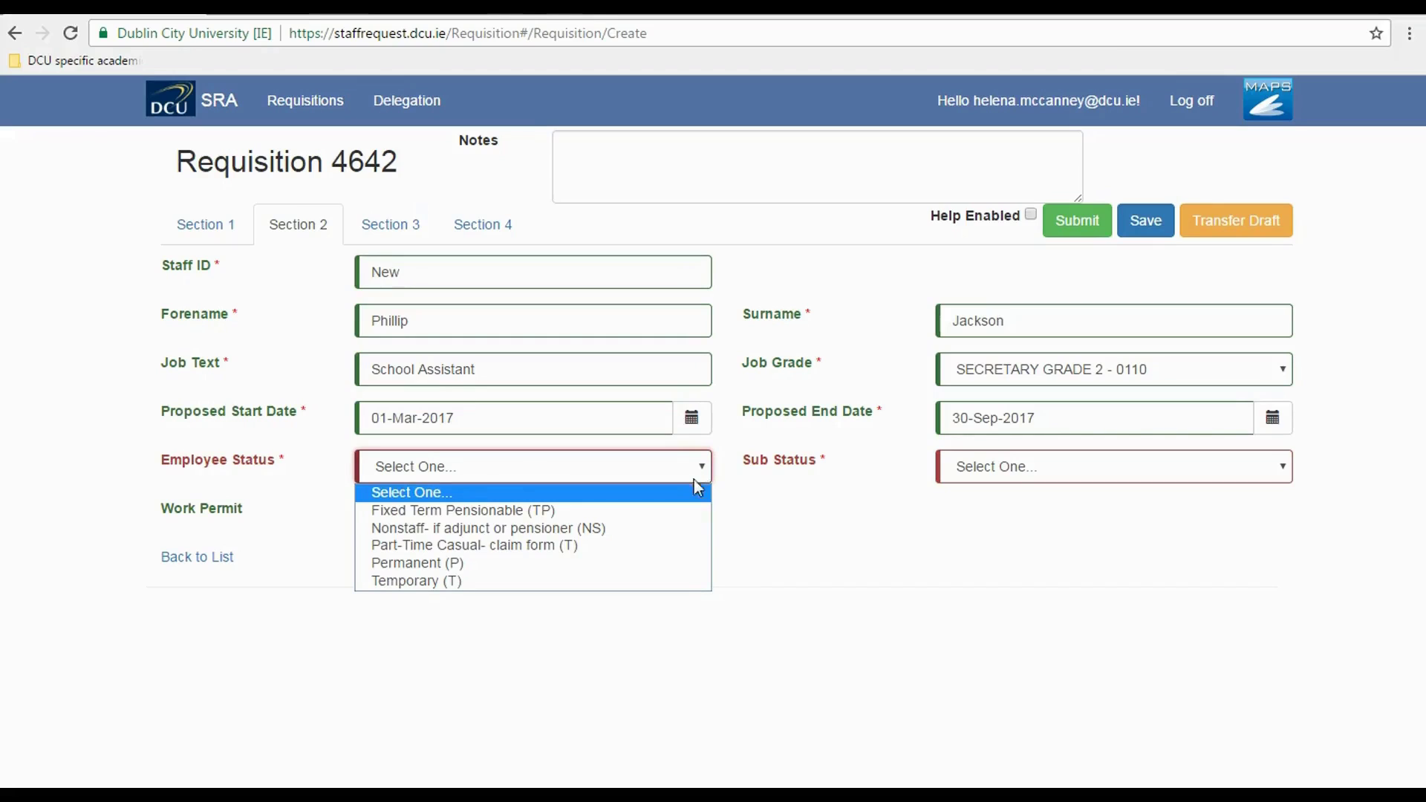
- Set Employee Status Fixed Term Pensionable (TP) and Sub Status Full –Time (FT), then view Section 3
left_click(685, 519)
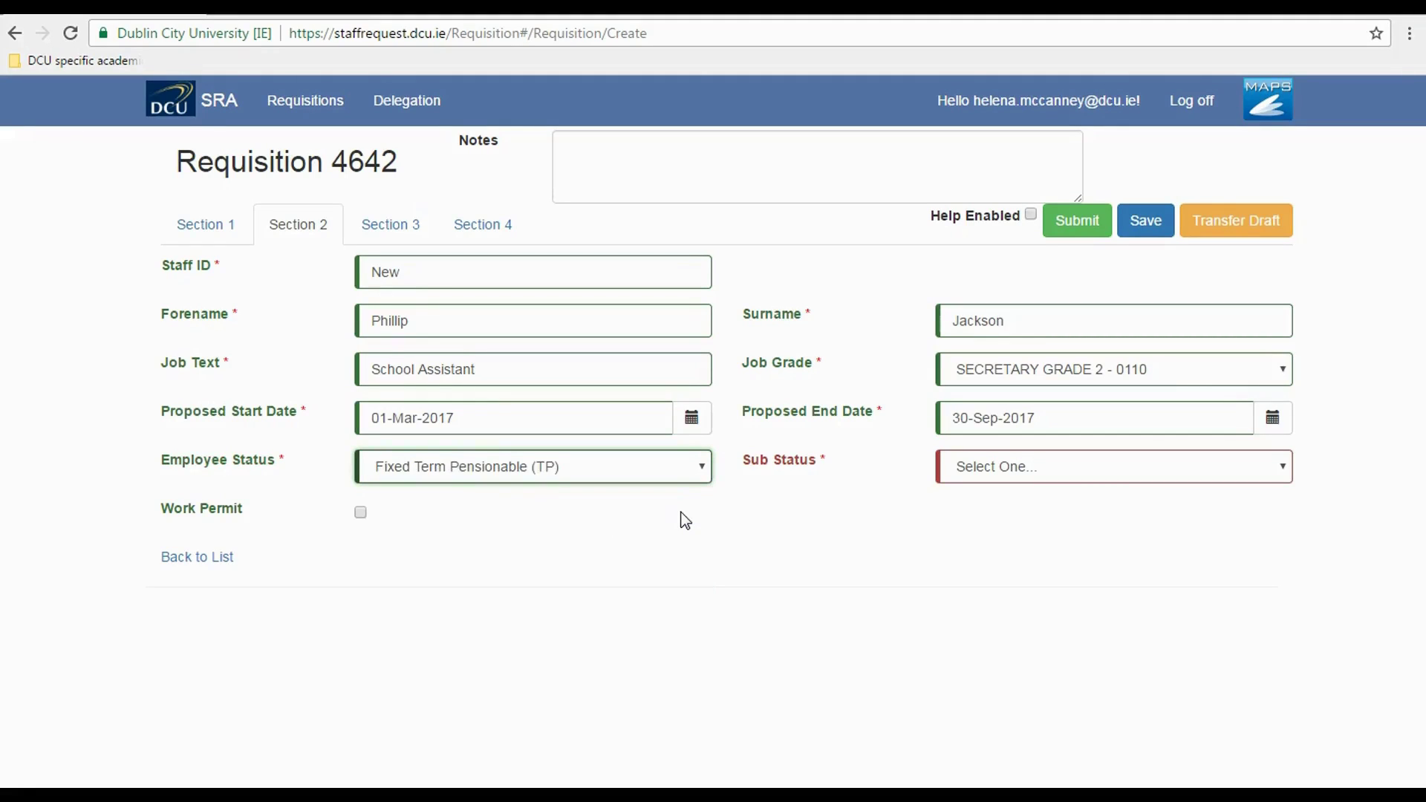
left_click(1289, 470)
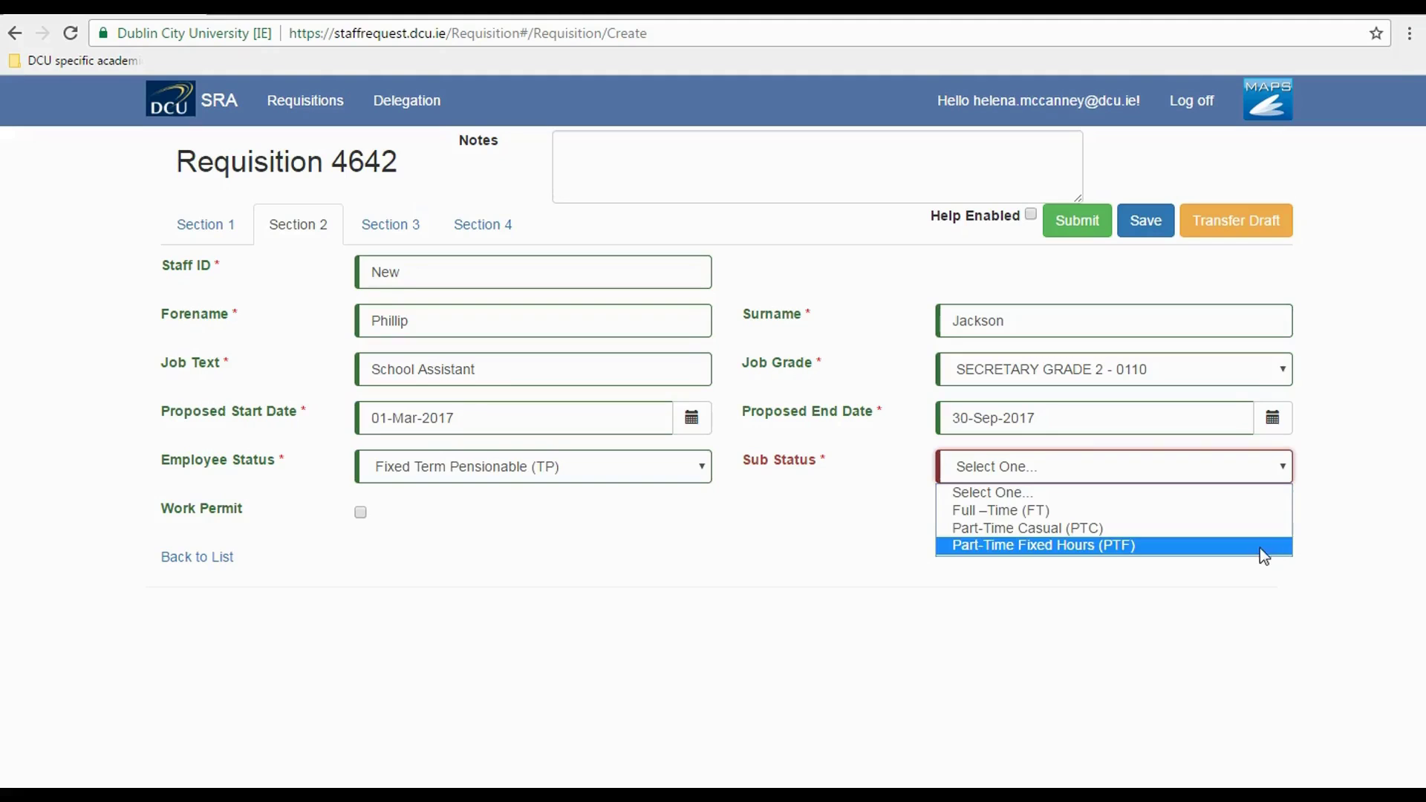
left_click(1263, 509)
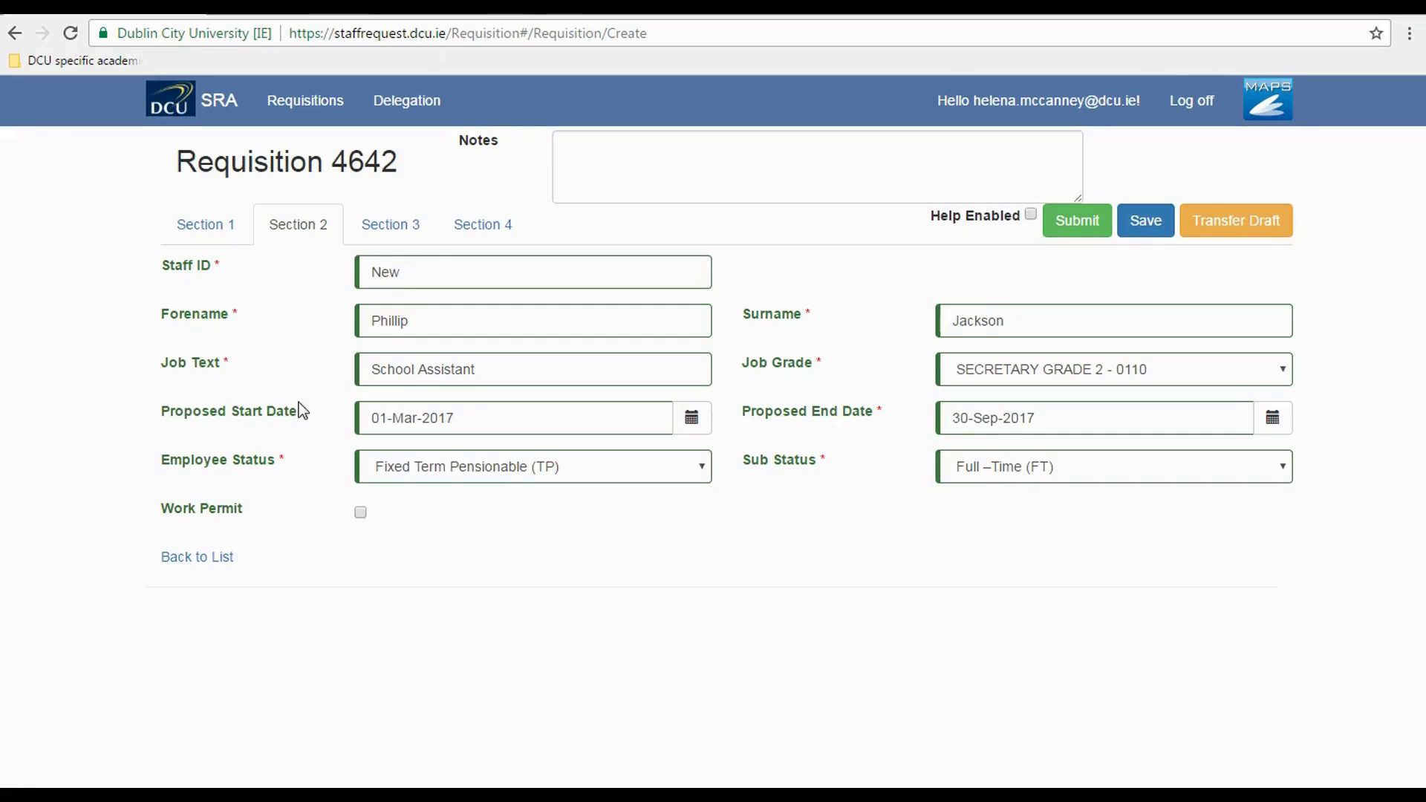
left_click(397, 224)
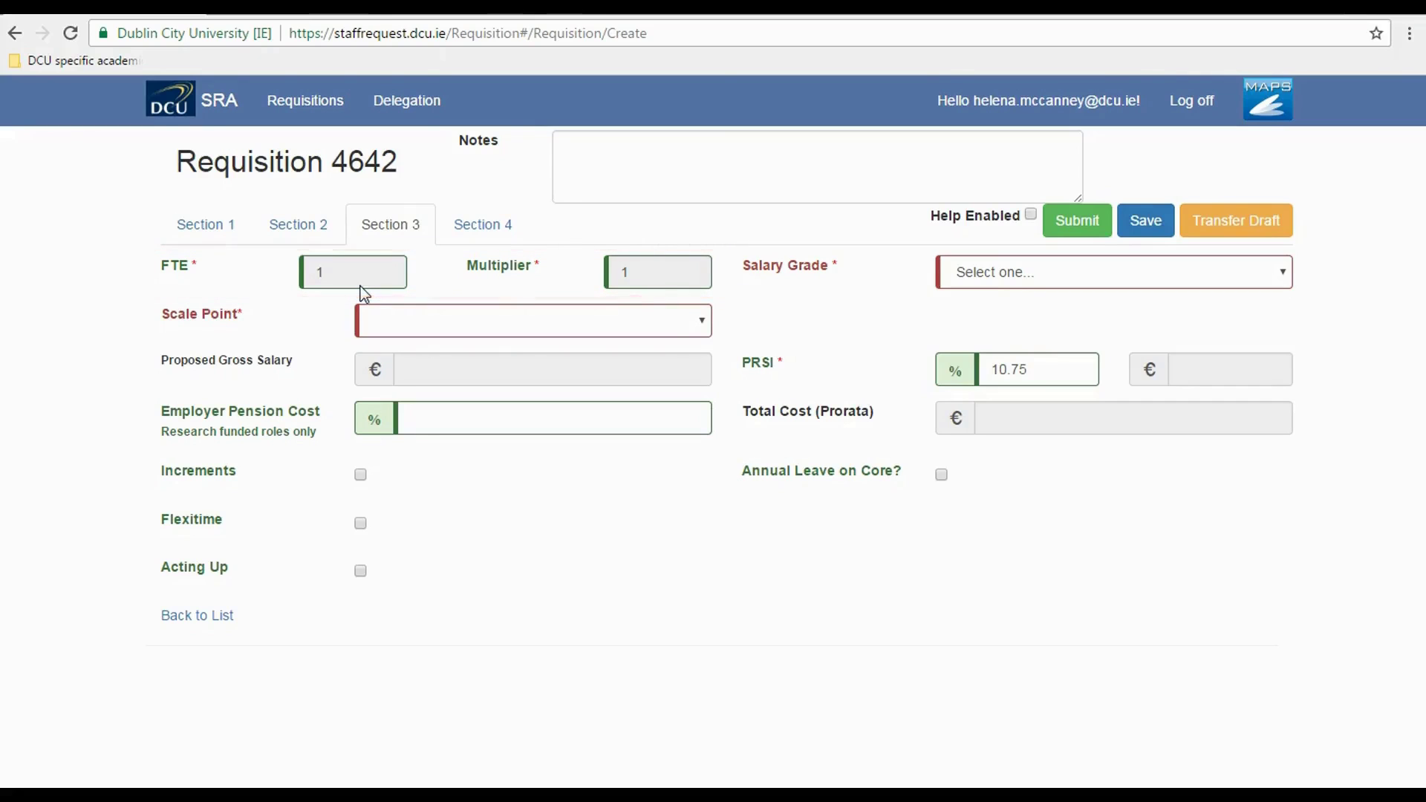
- Open the Salary Grade dropdown in Section 3 of requisition 4642
left_click(1290, 280)
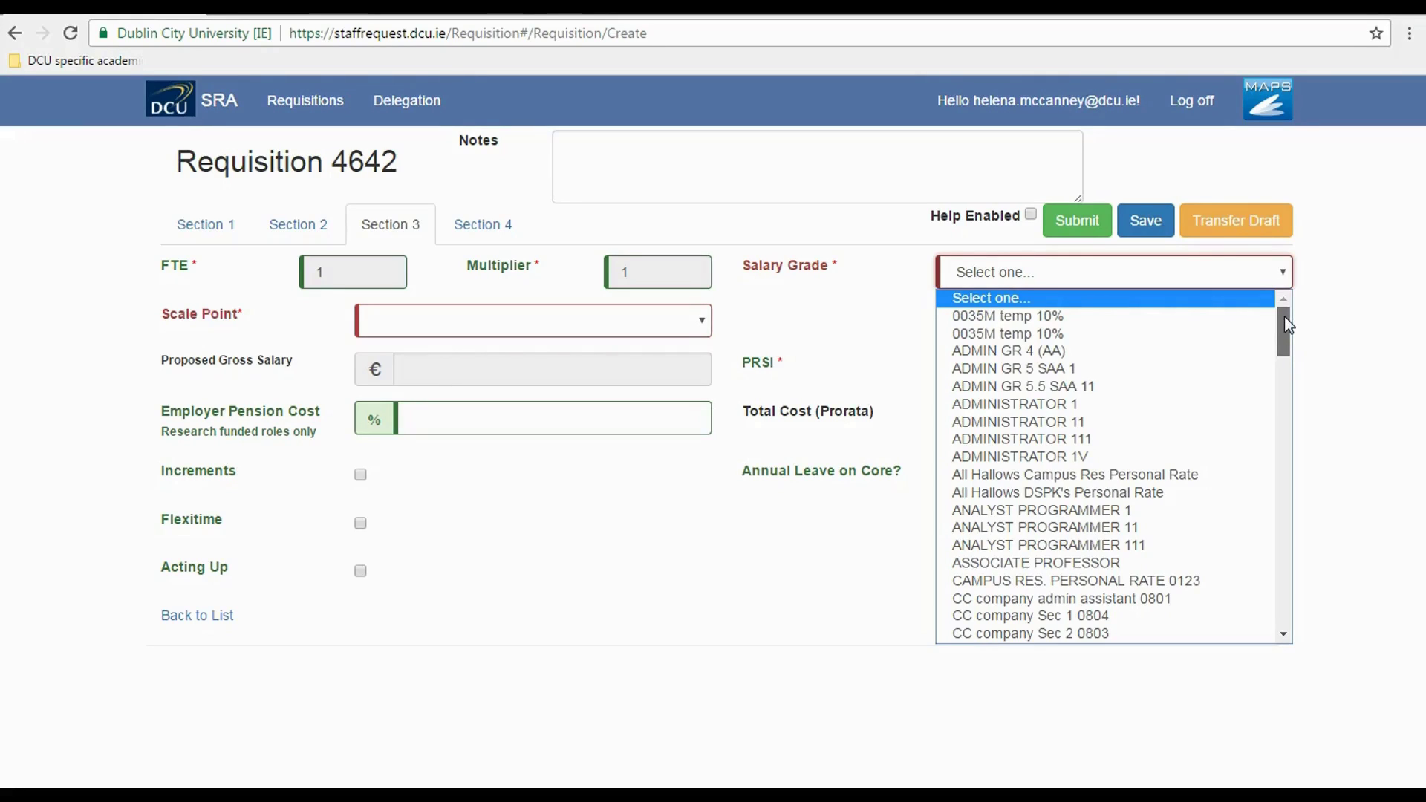
- Set the Salary Grade to SECRETARY 2/ACCOUNTS ASST 2
left_click_drag(1288, 325, 1250, 576)
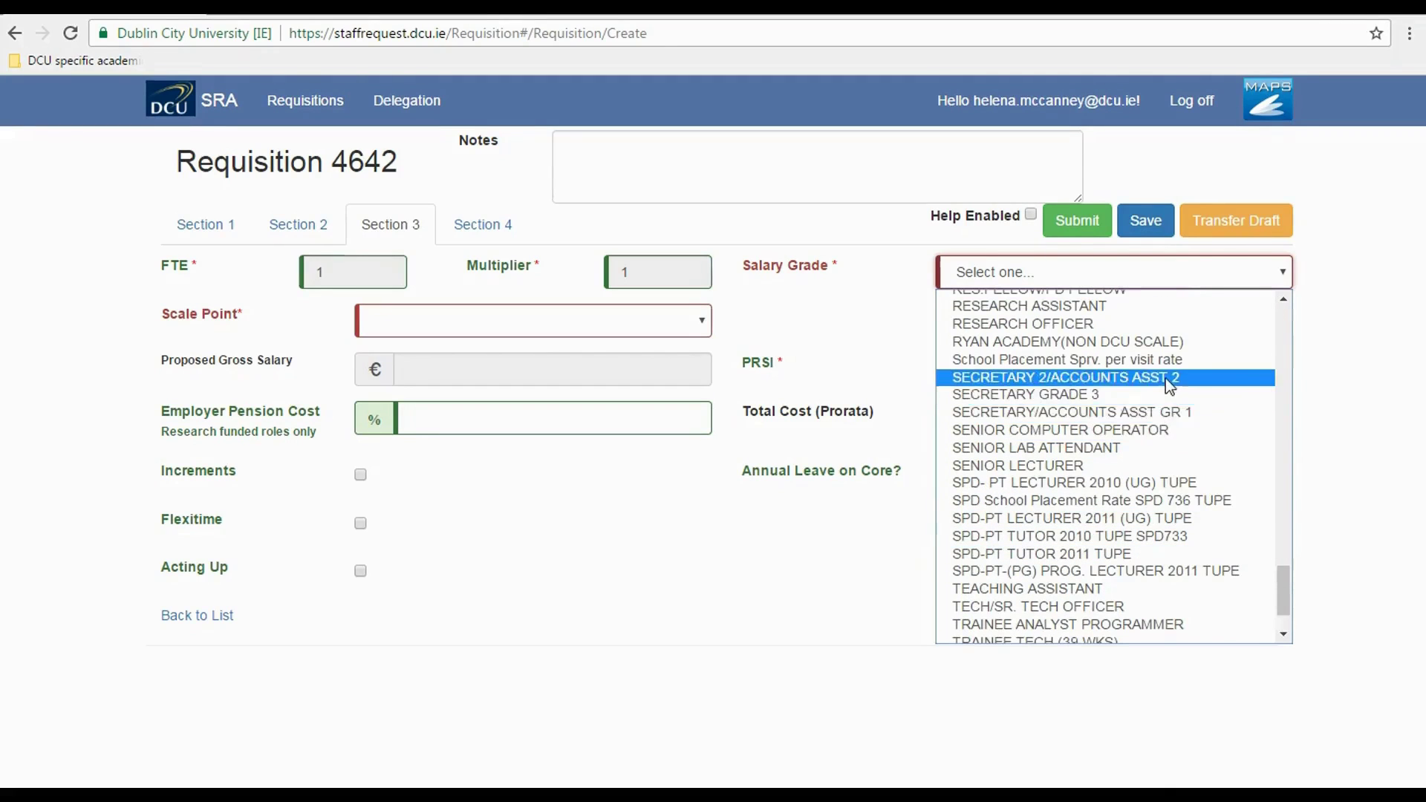
left_click(1165, 378)
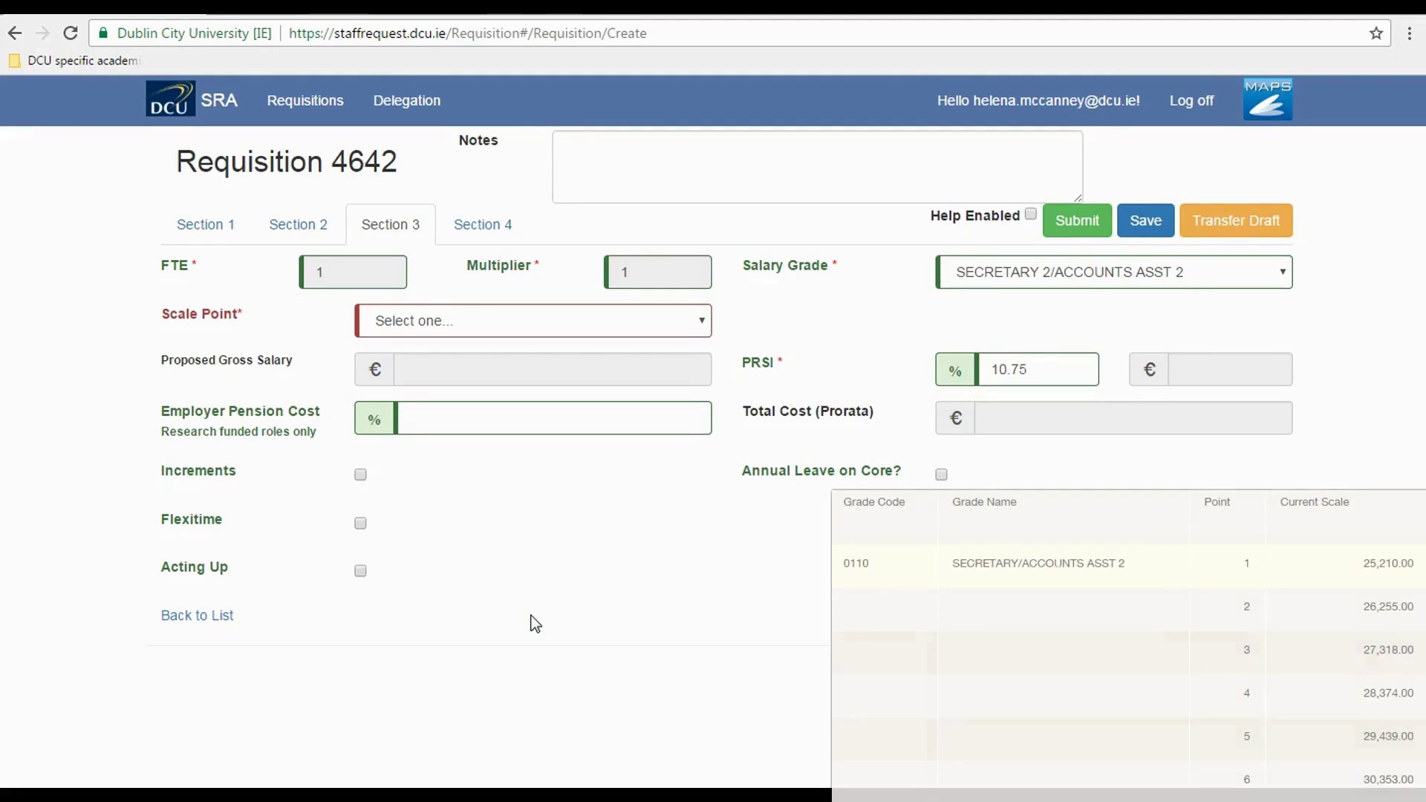
left_click(702, 317)
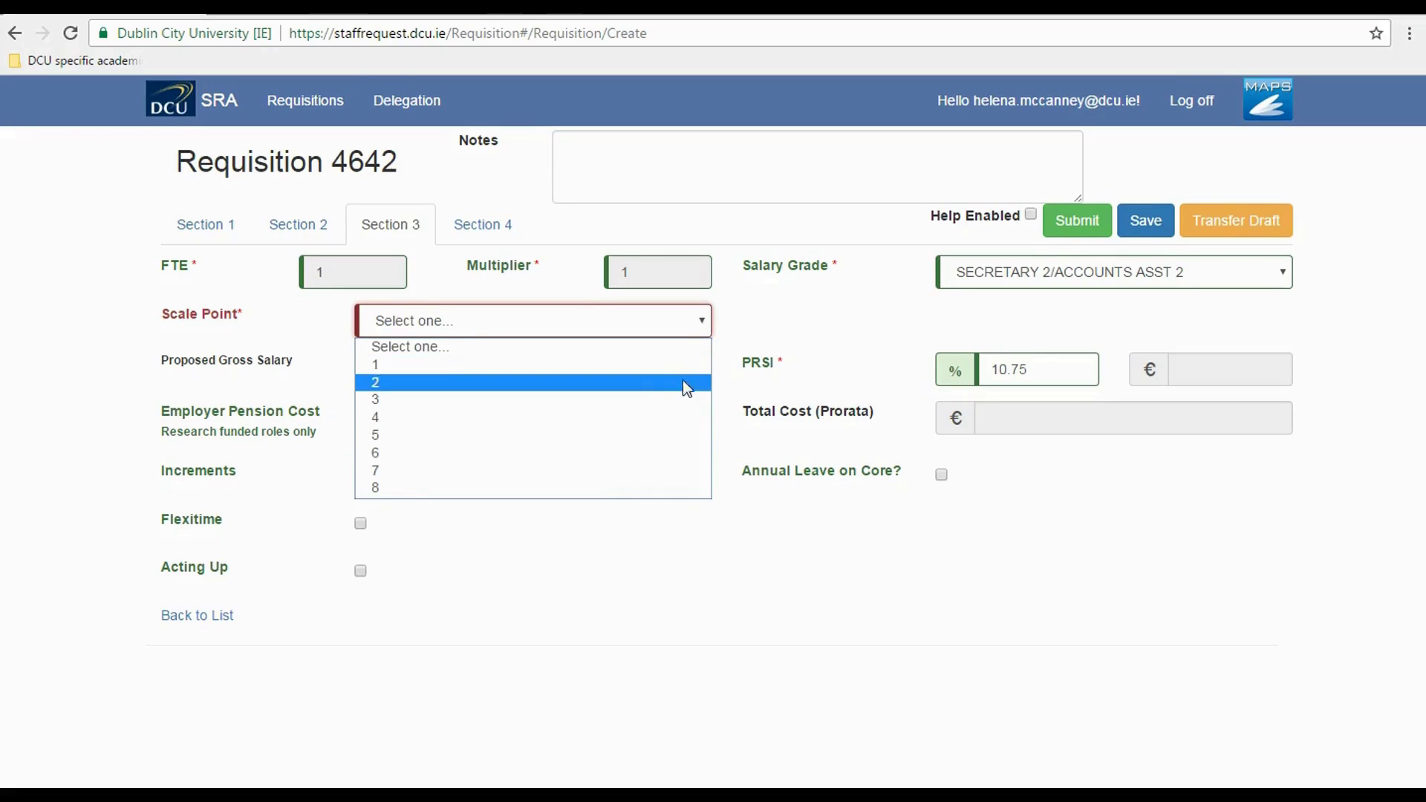
- Choose Scale Point 5, giving €29439.00 gross salary and €19115.59 prorata total cost
left_click(691, 435)
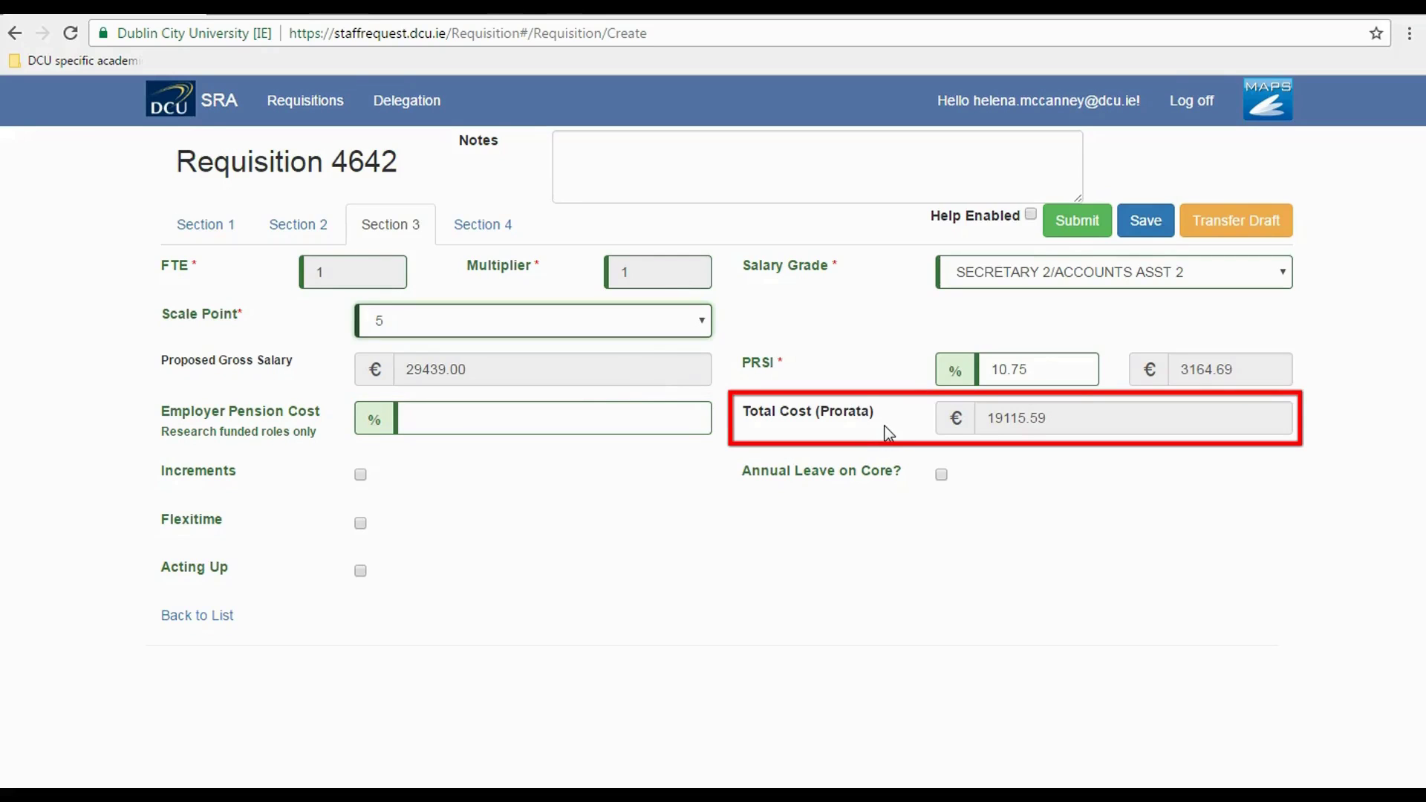
- Highlight the 19115.59 Total Cost (Prorata) figure for reference, then tick Increments
left_click_drag(861, 395, 853, 453)
left_click(916, 451)
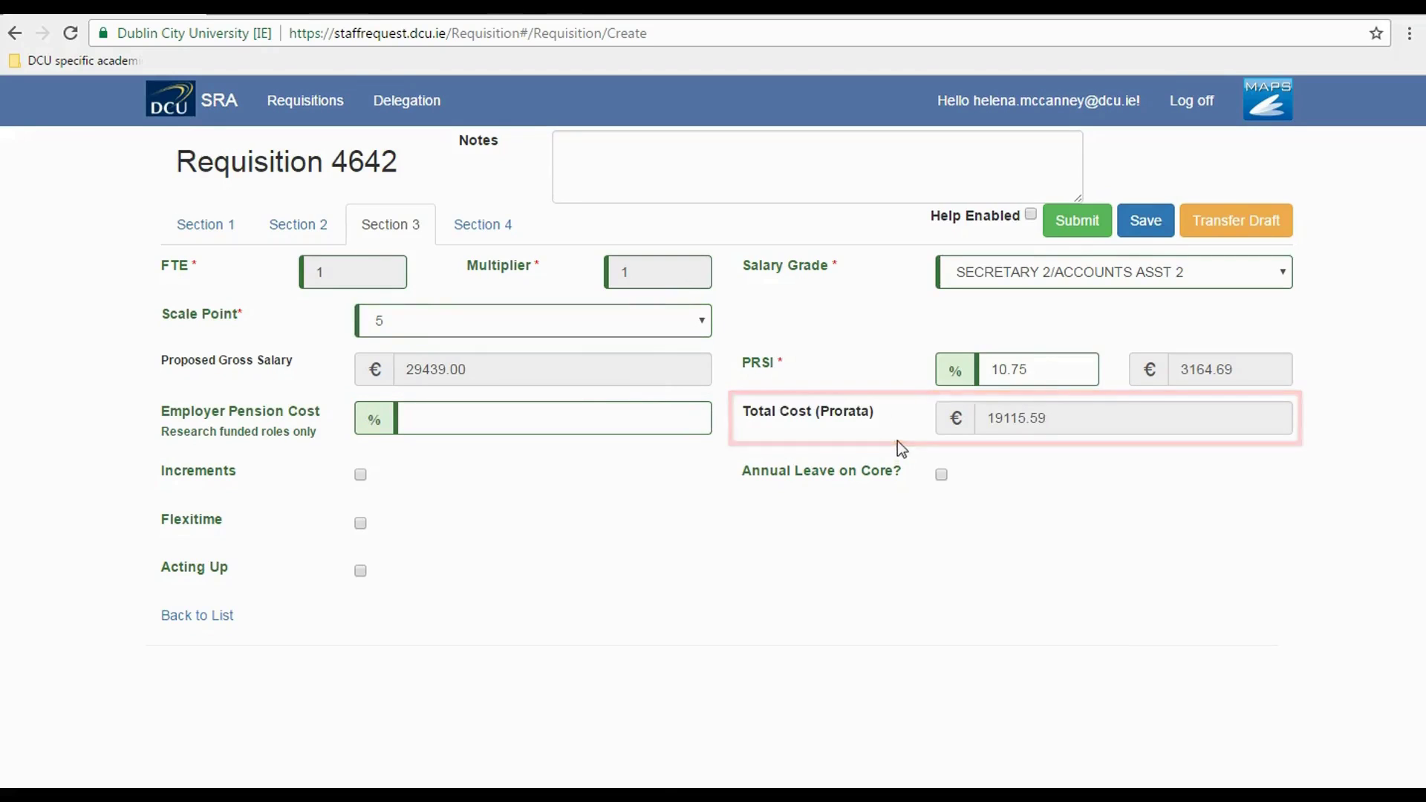
left_click_drag(1017, 418, 984, 418)
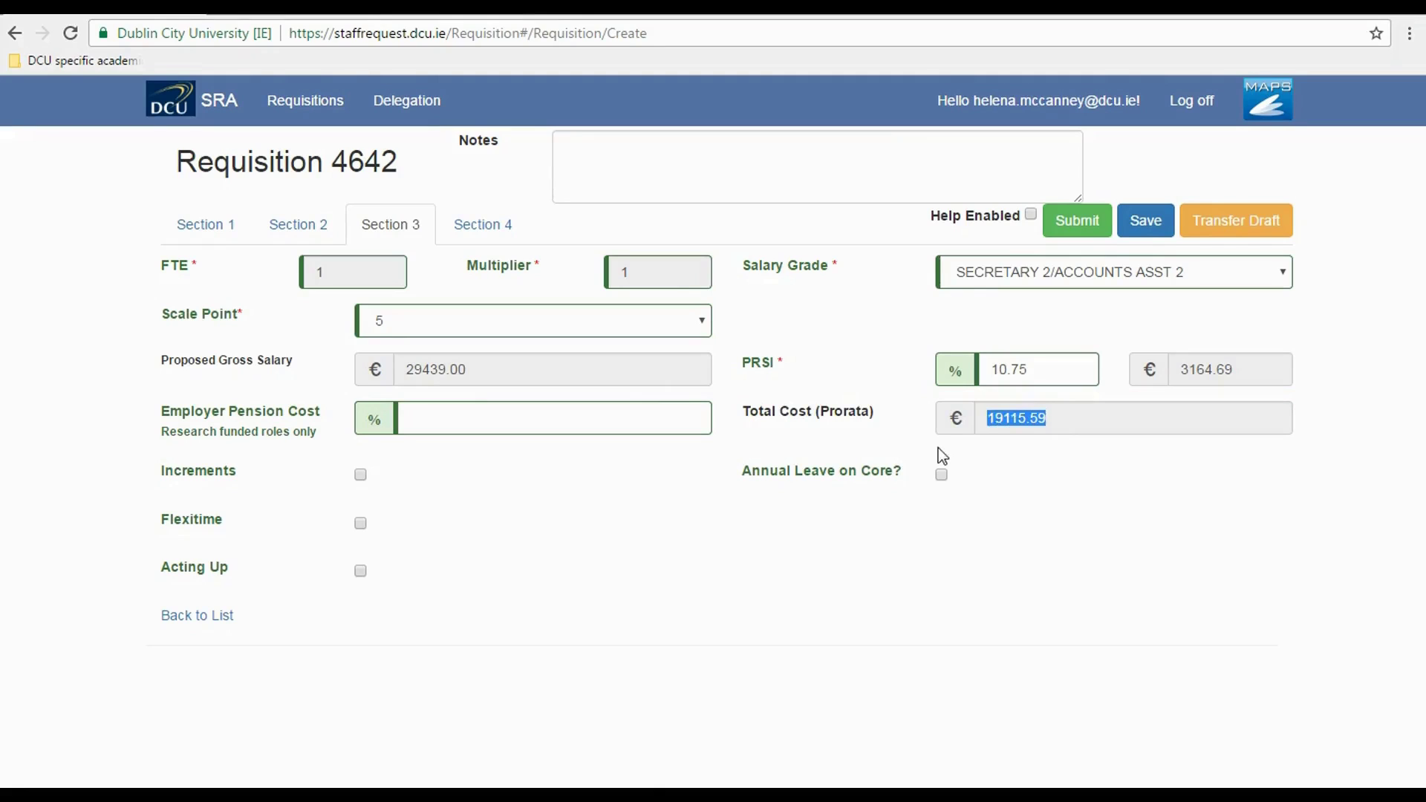
left_click(898, 439)
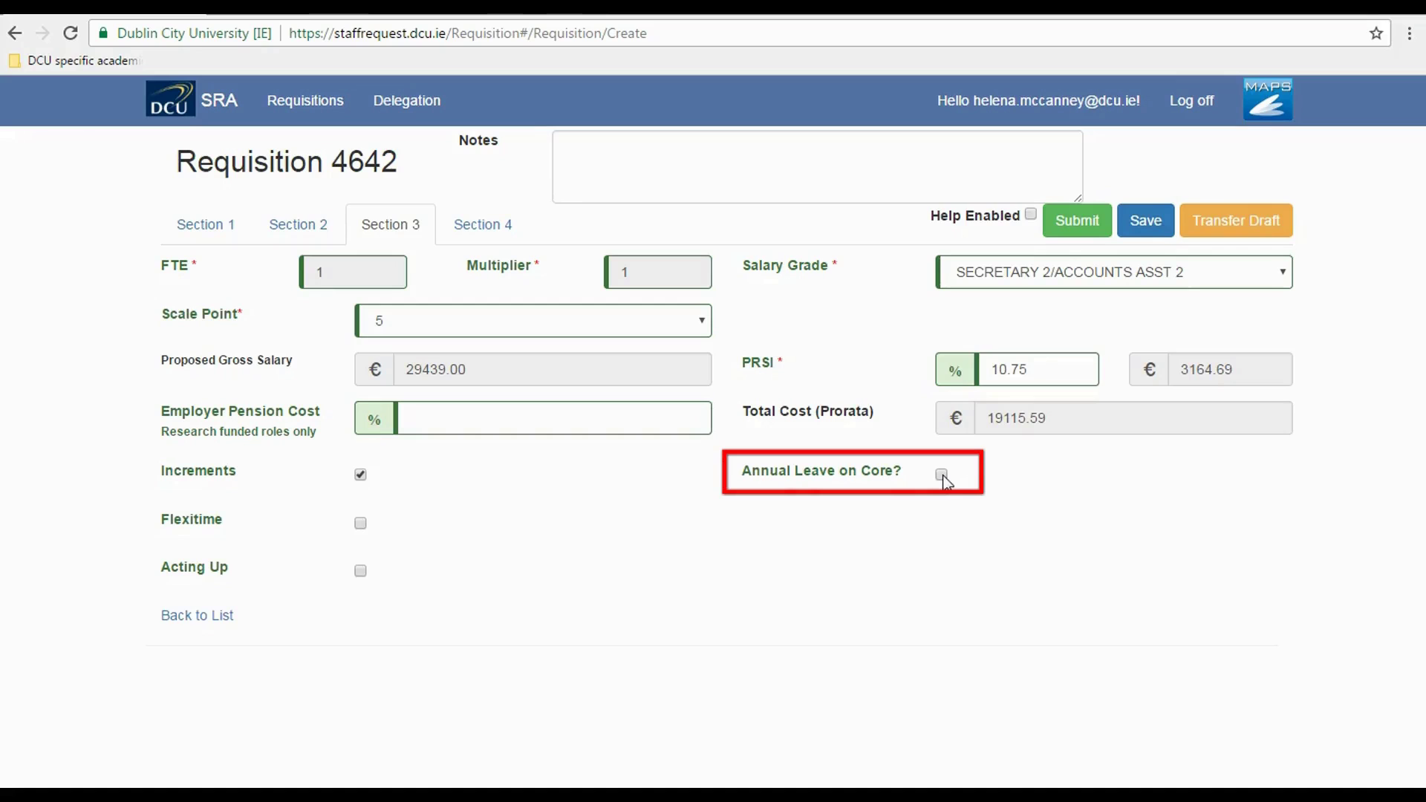
- Tick Annual Leave on Core and enter Workgroup Code P1 with description Physics
left_click(941, 475)
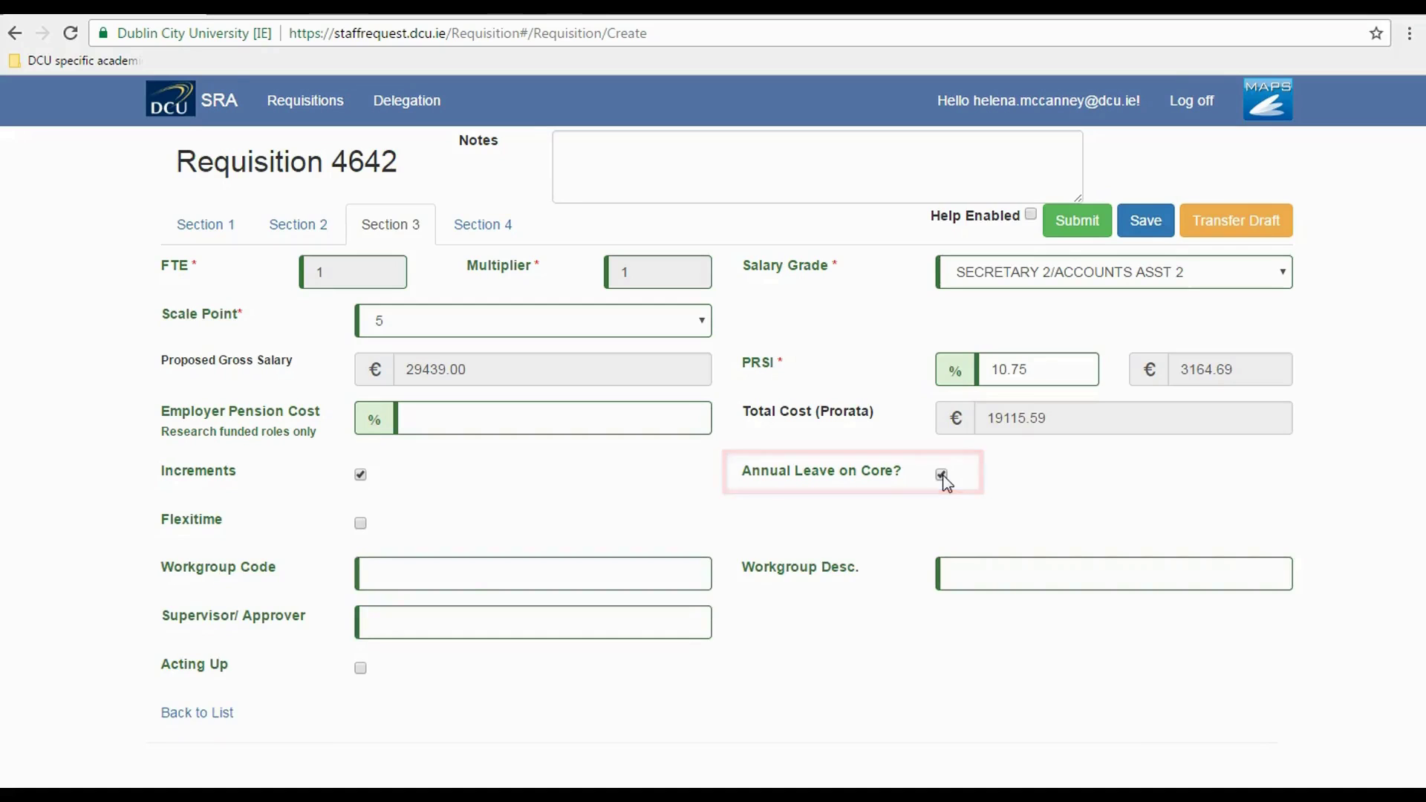
left_click(431, 569)
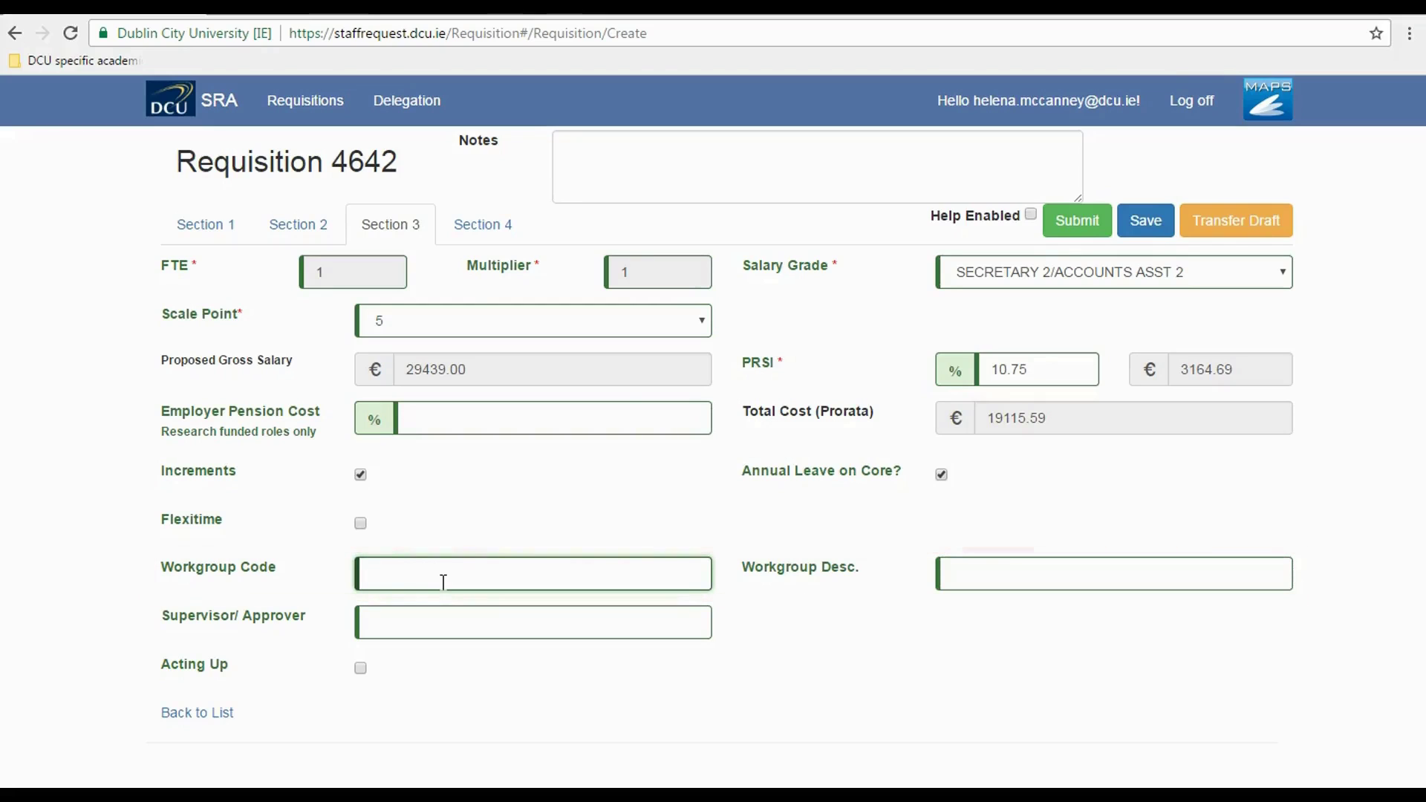
type("P1")
key("Tab")
type("Physics")
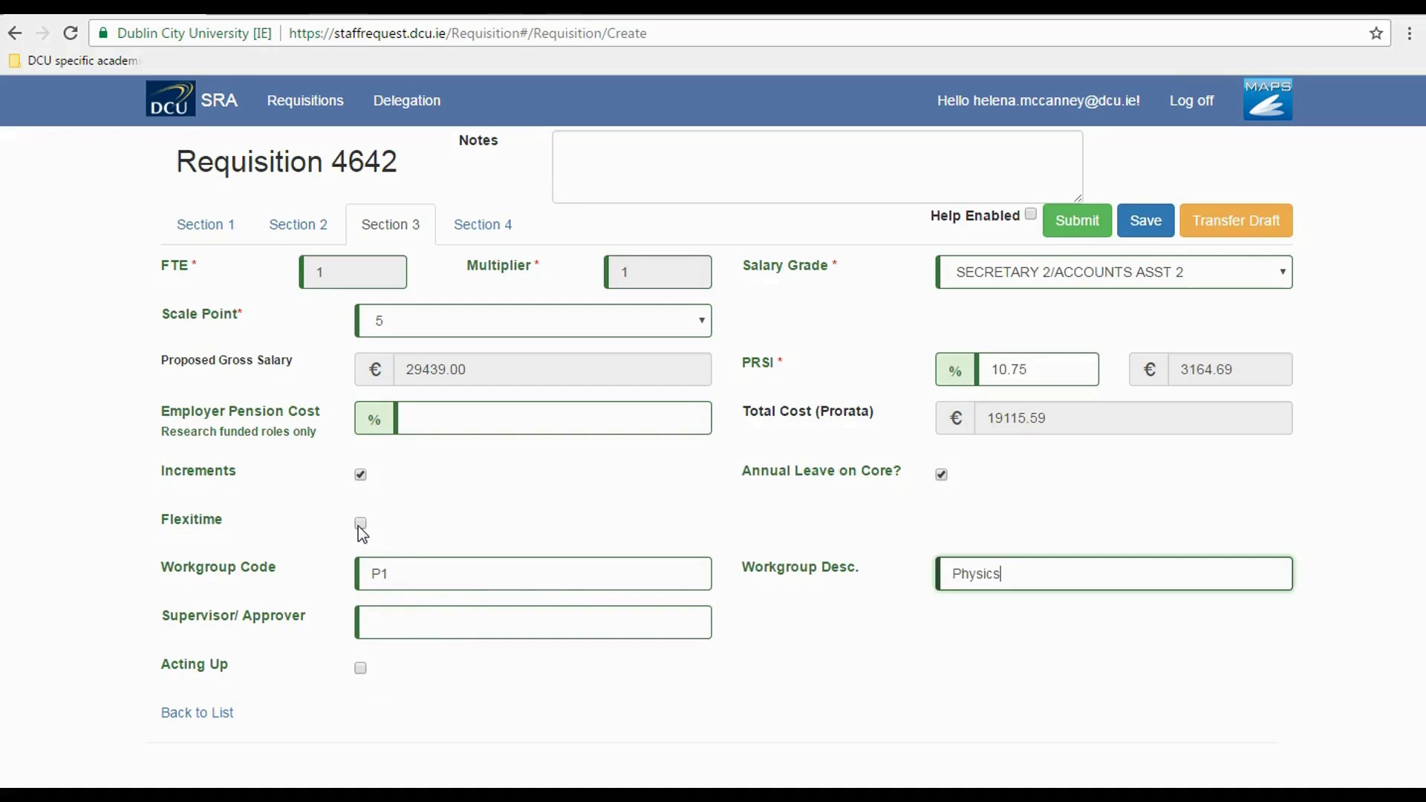
- Leave Acting Up unticked and bring up Section 4's project code and funding fields
left_click(358, 680)
left_click(498, 229)
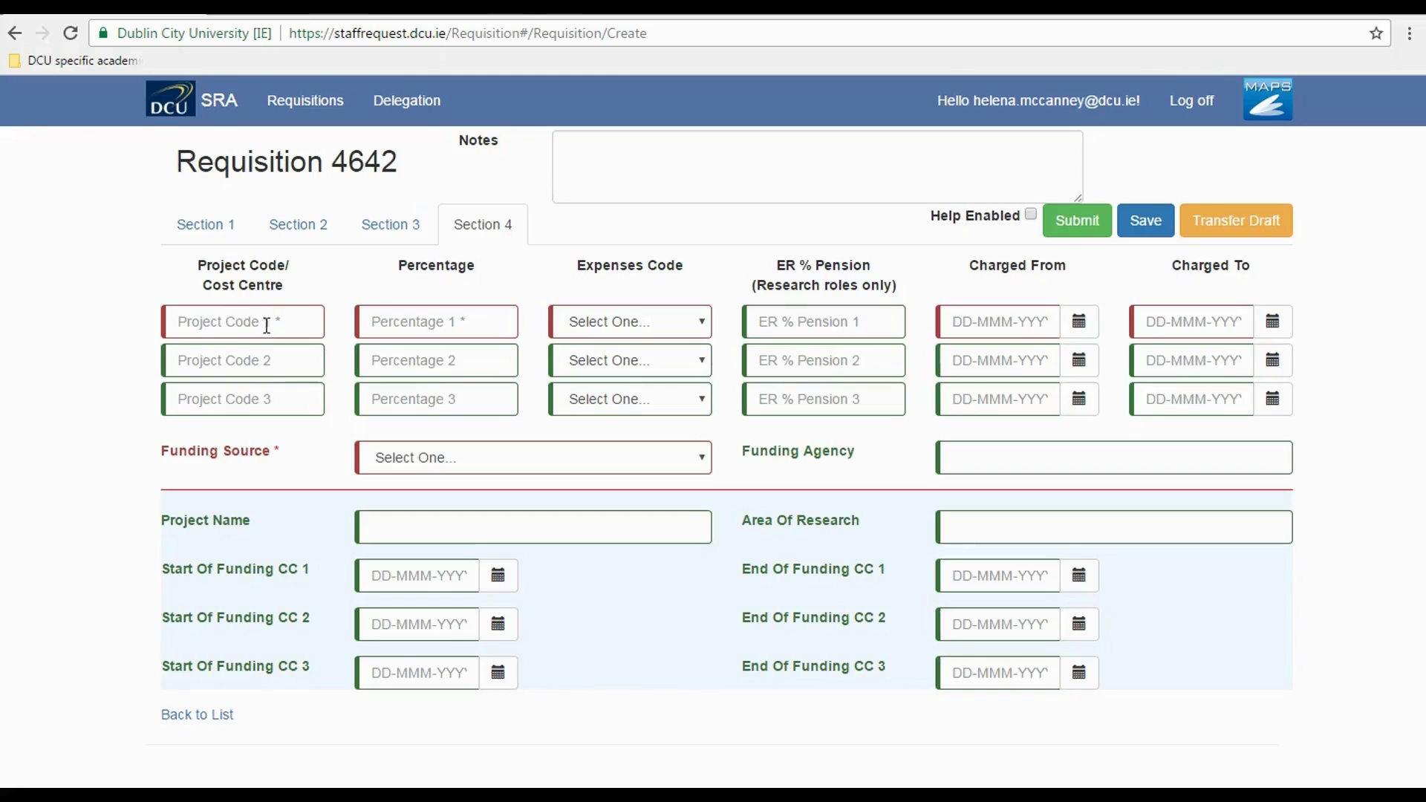
- Fill the first funding line: Project Code D10001, Percentage 100, Expenses Code 20401 Admin Salaries Temp
left_click(203, 325)
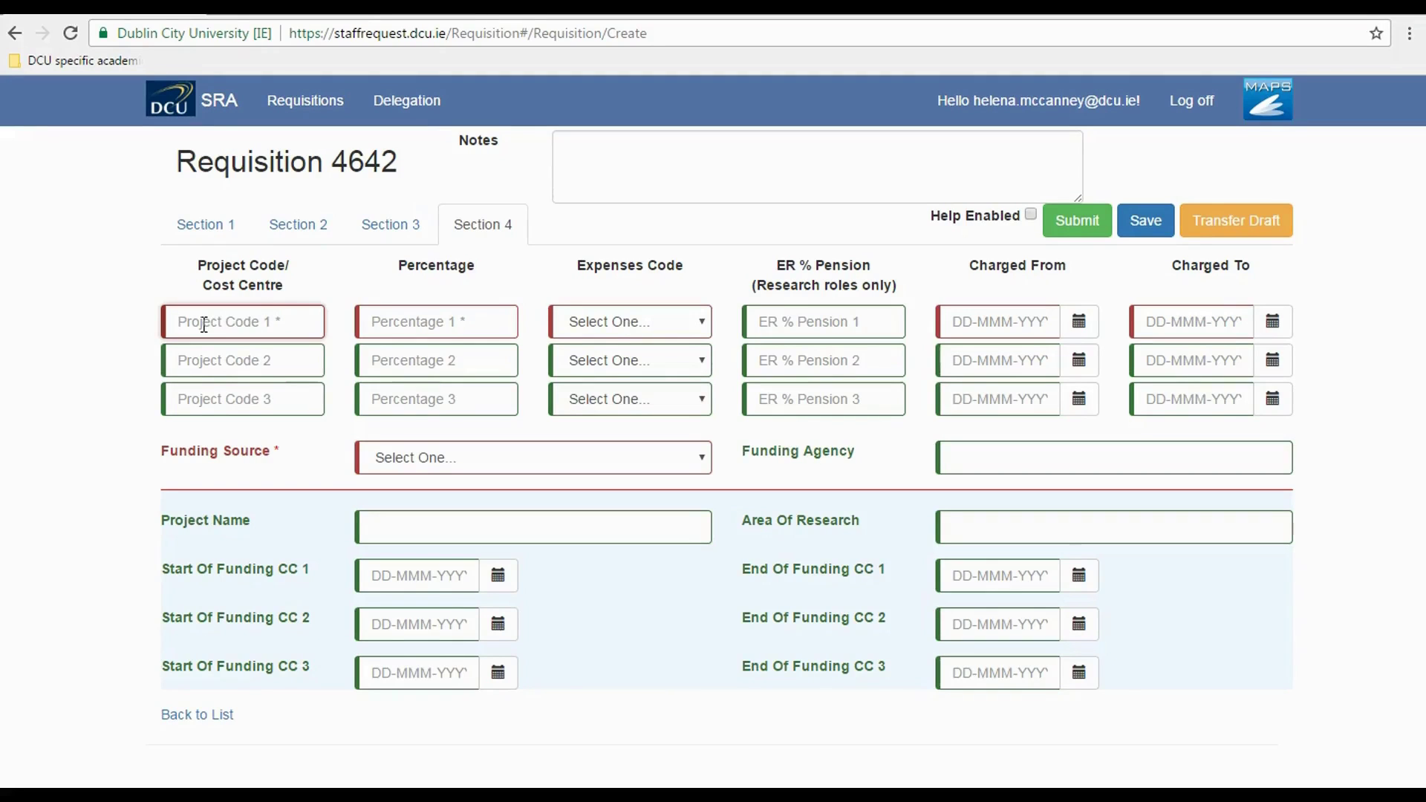
left_click(380, 324)
type("1")
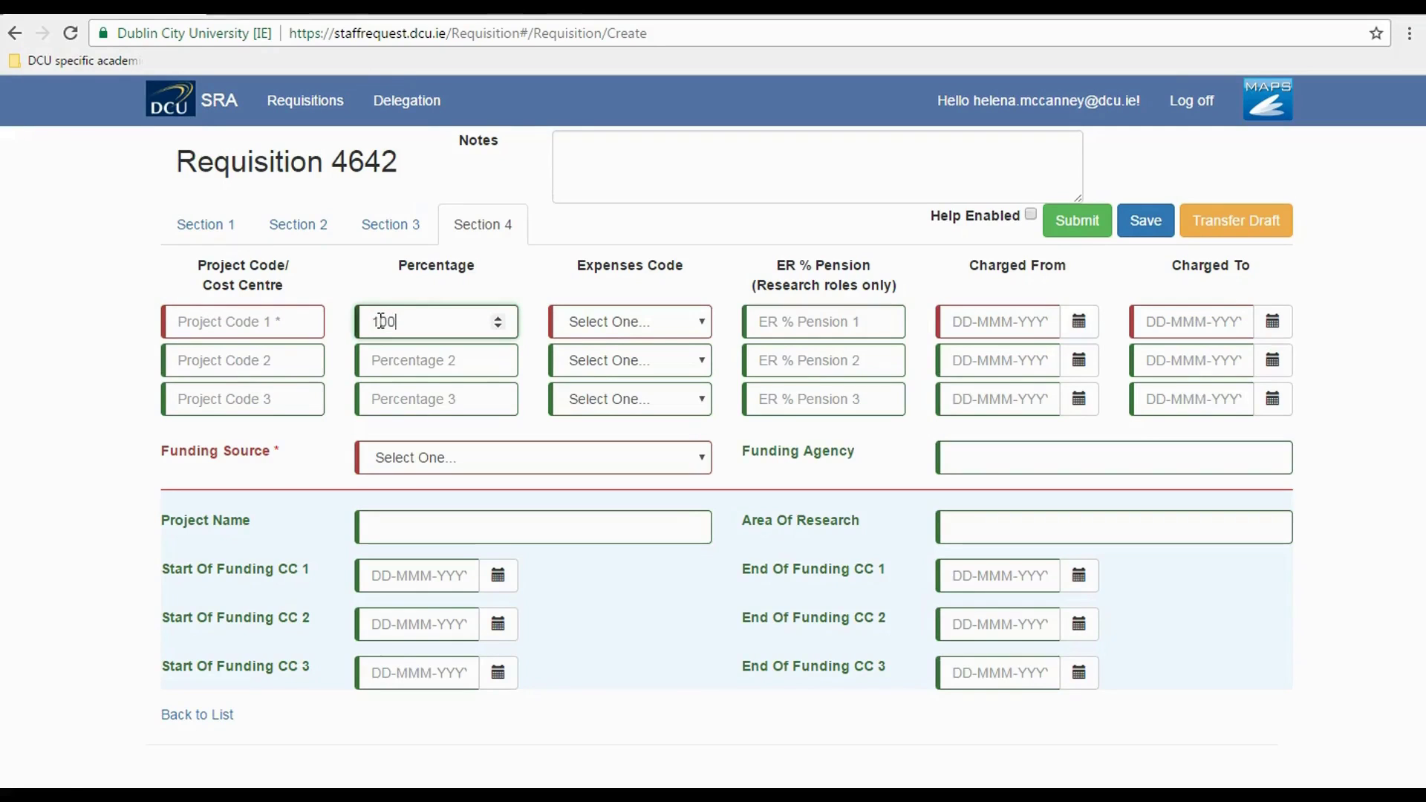
type("00")
left_click(238, 323)
type("D100")
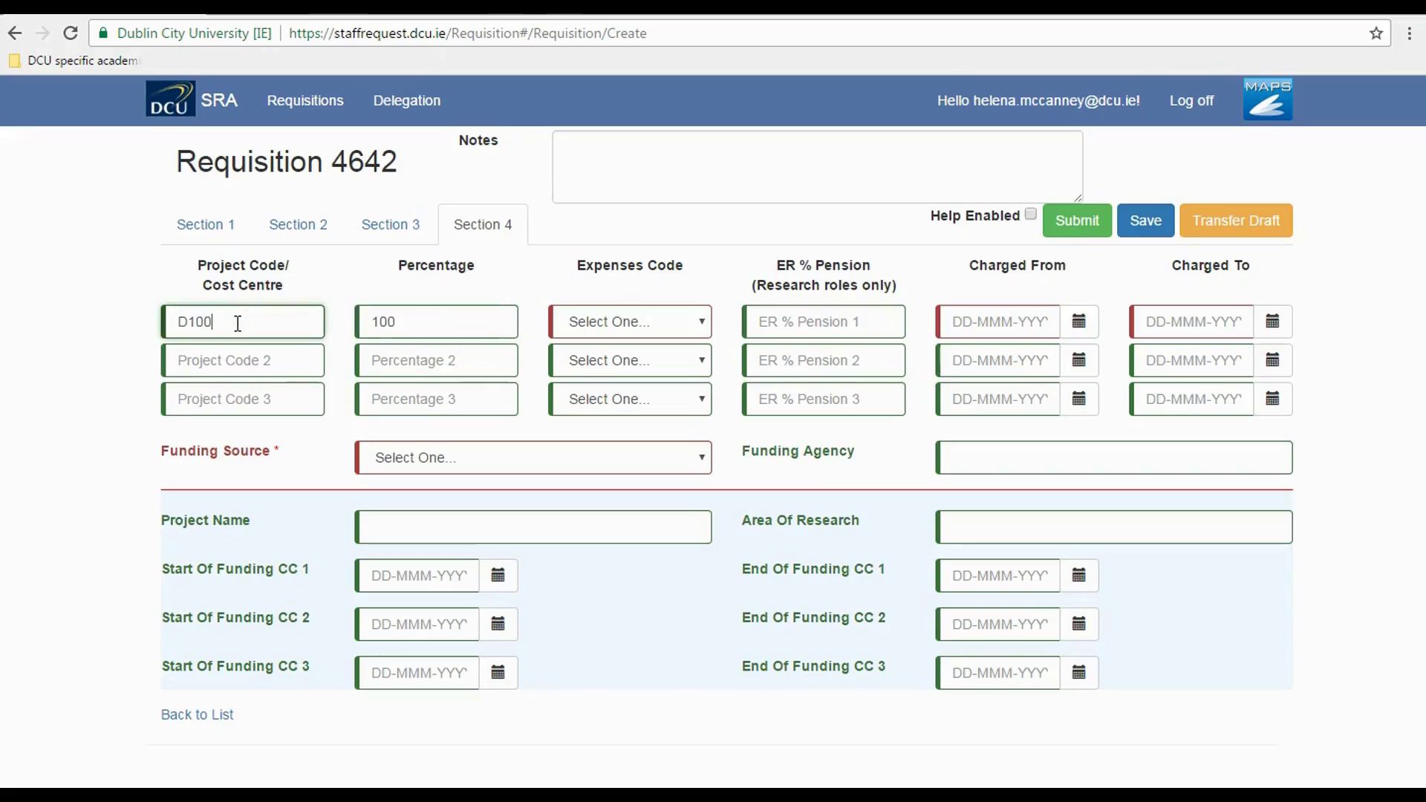
type("01")
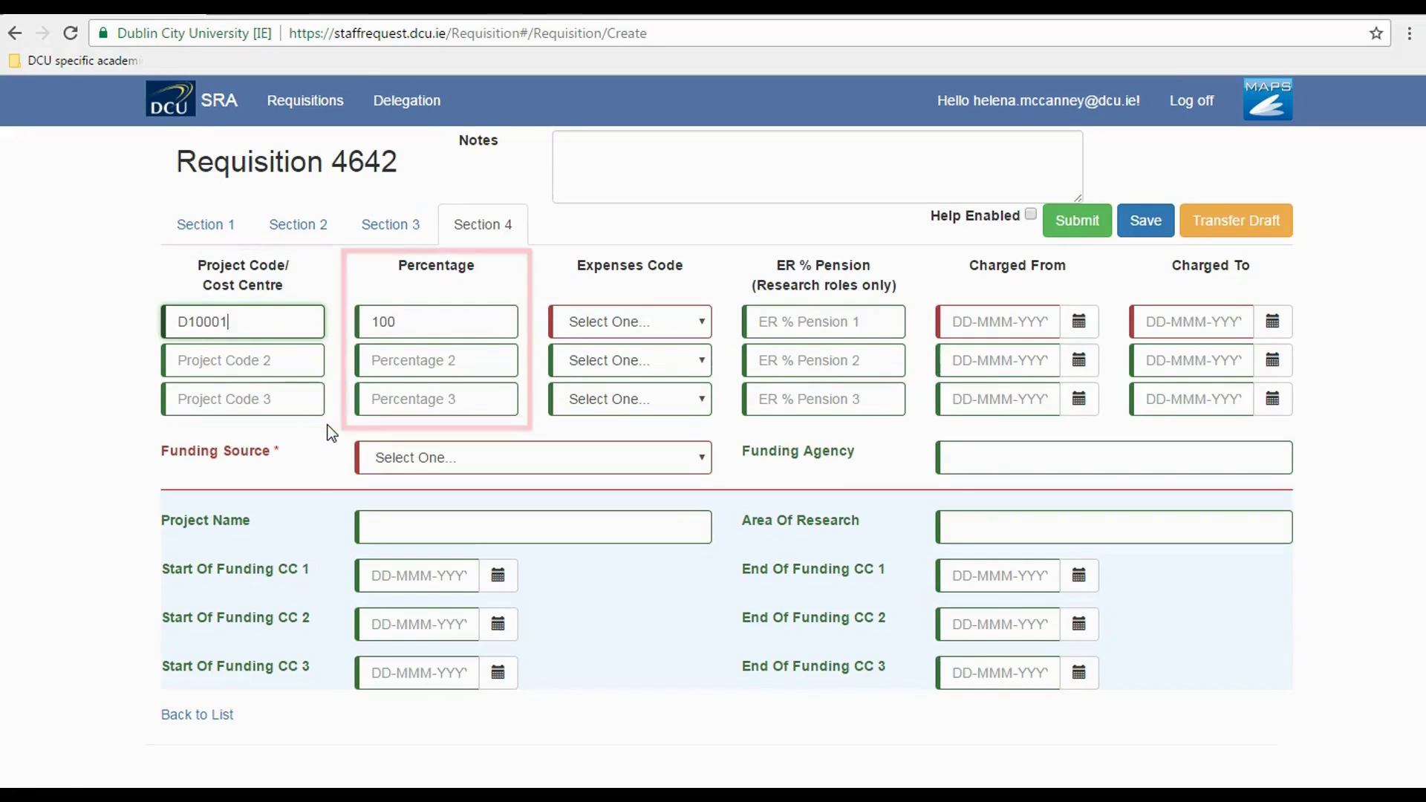
left_click(405, 321)
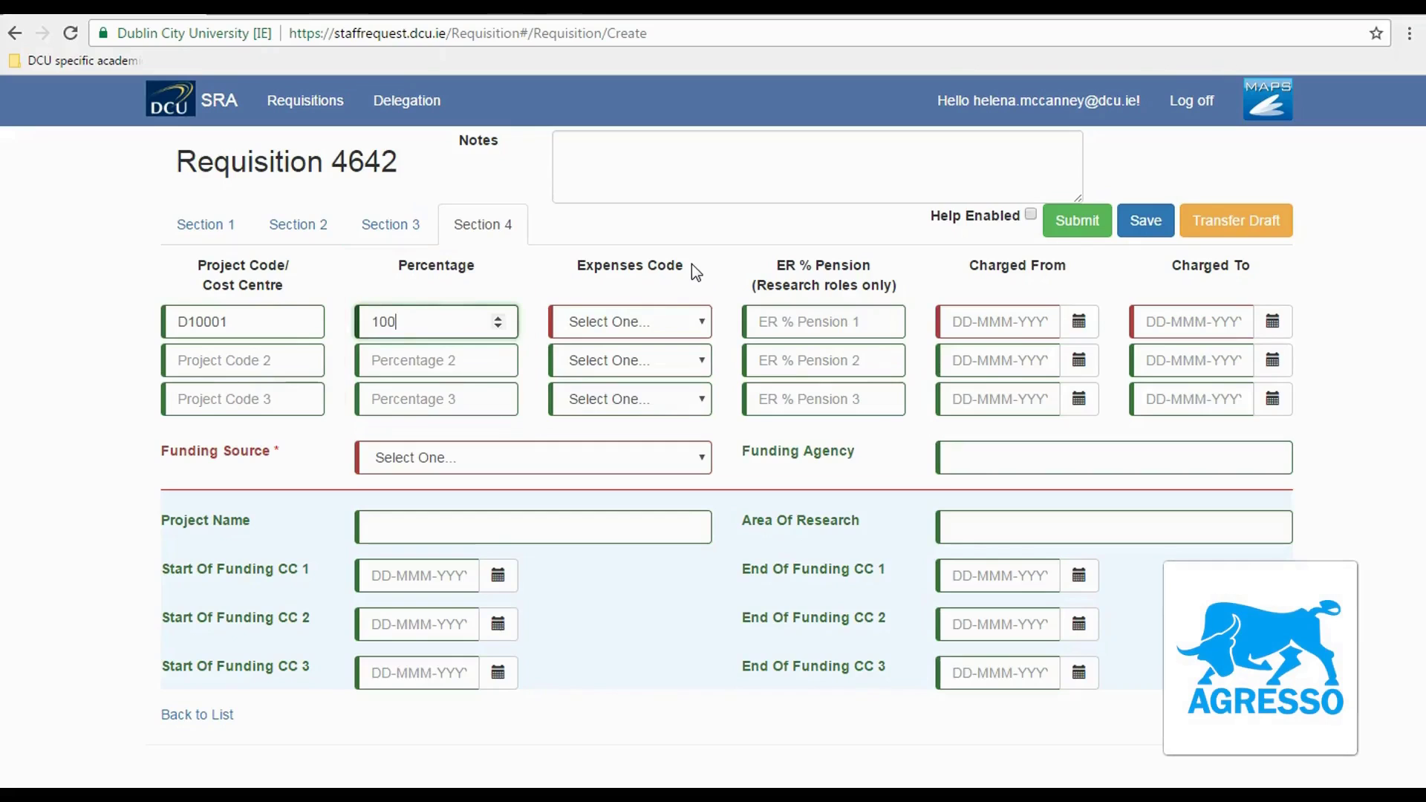
left_click(705, 321)
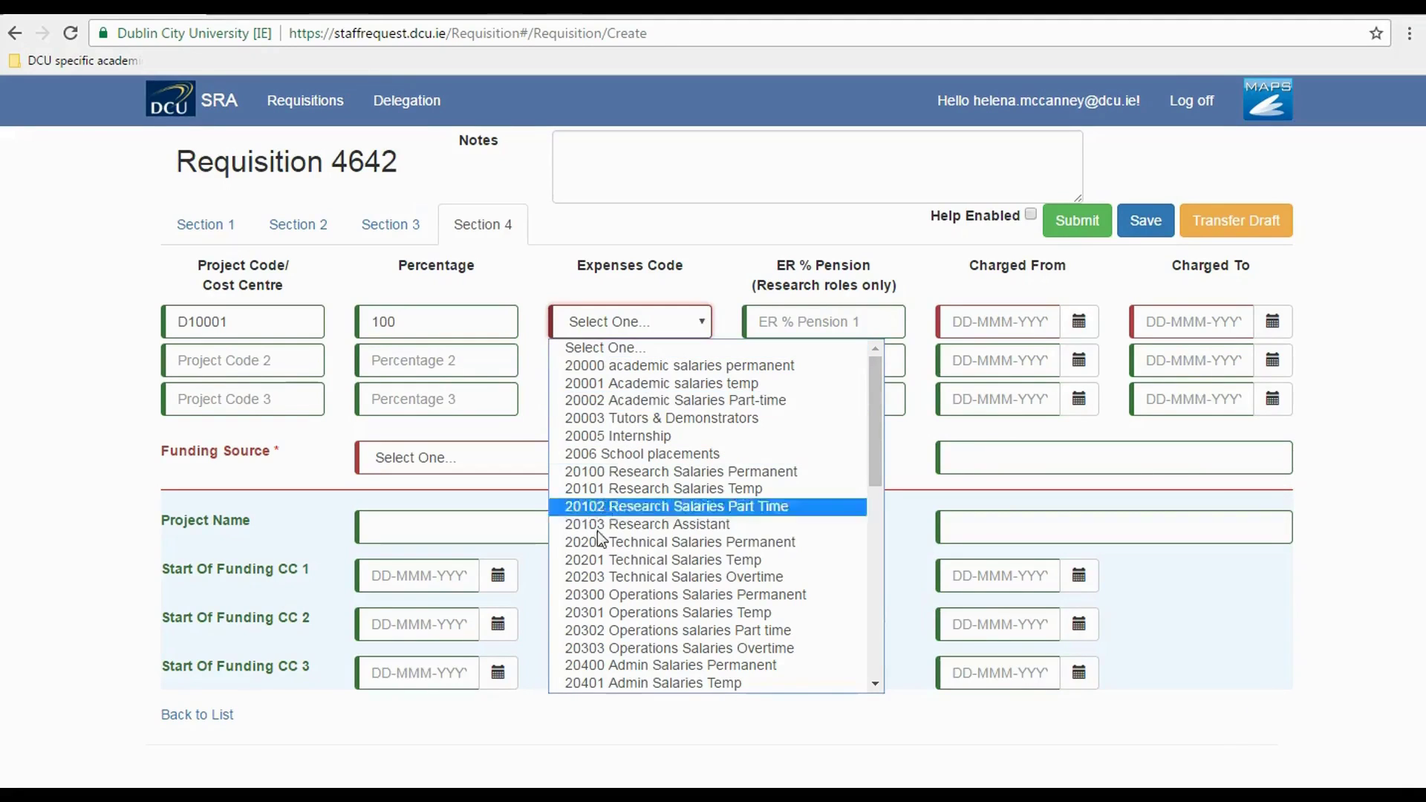
left_click(606, 683)
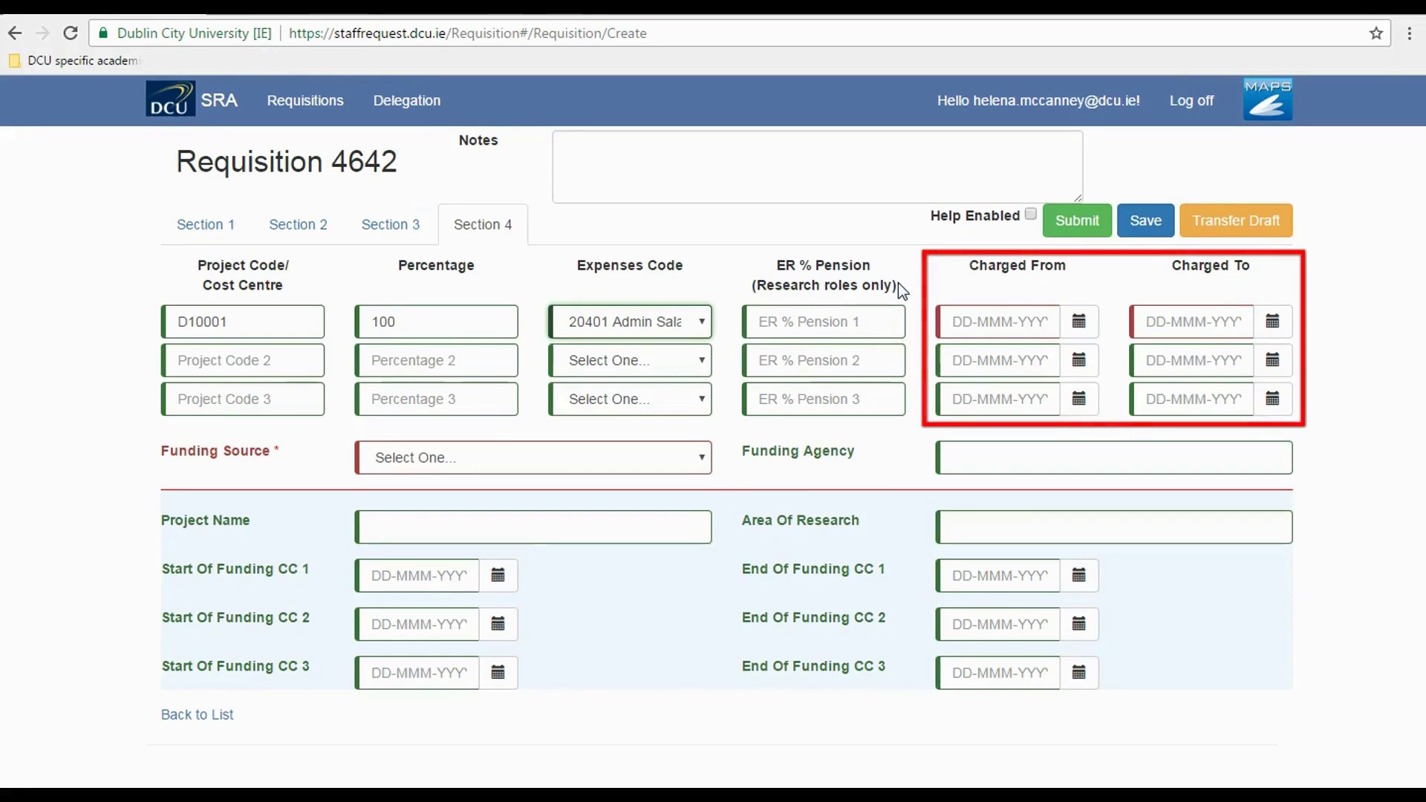
- Set the first funding line's charge period from 01-Mar-2017 to 30-Sep-2017
left_click(1093, 330)
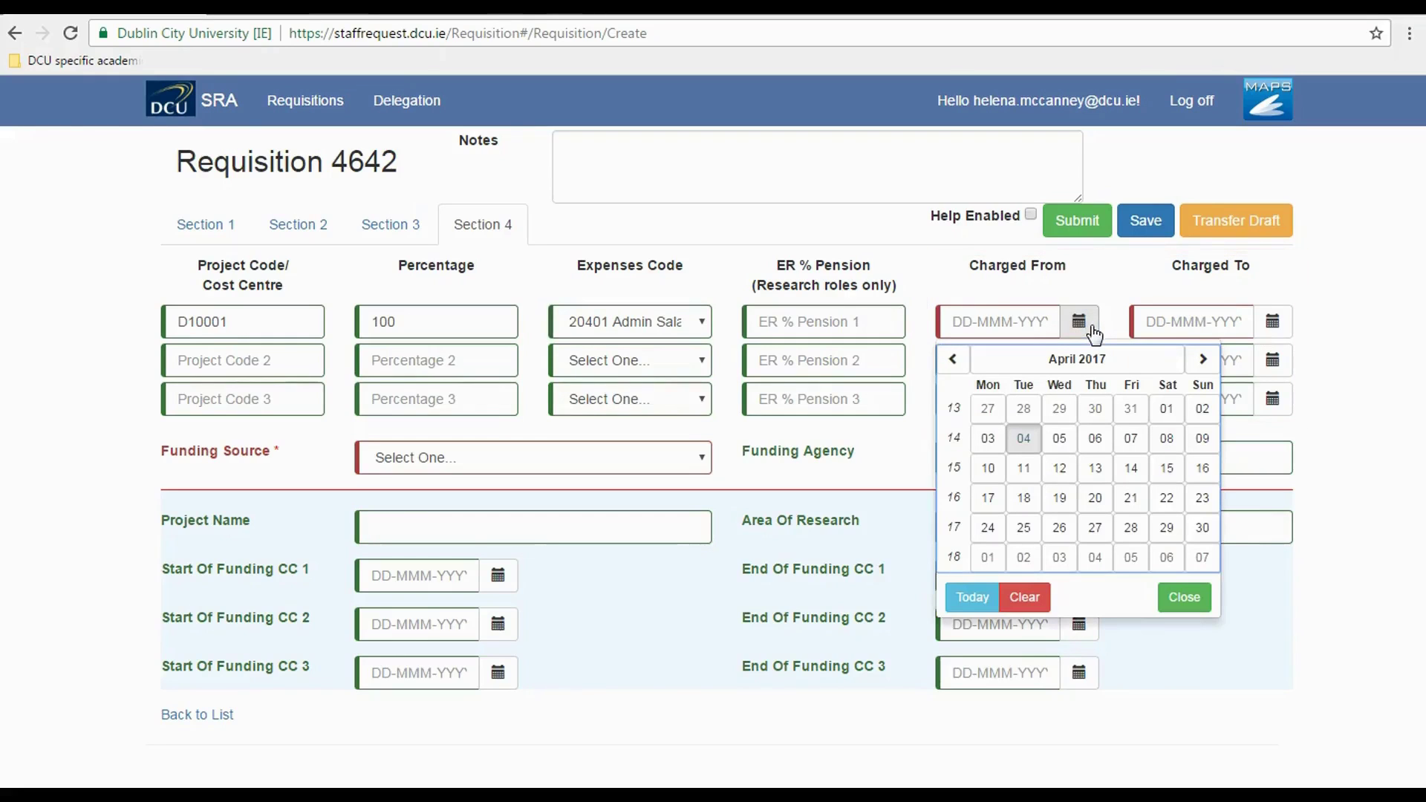
left_click(953, 360)
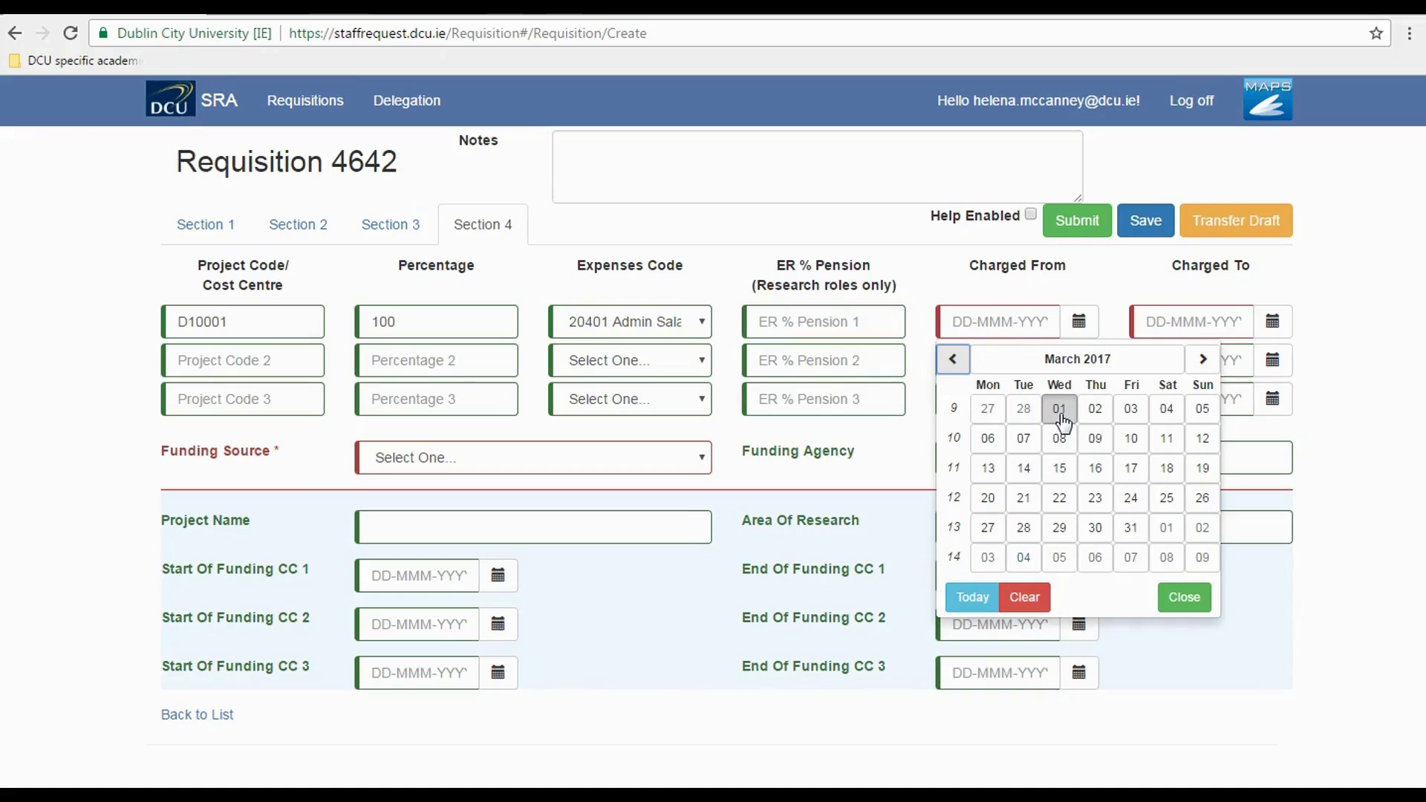
left_click(1061, 412)
left_click(1272, 322)
left_click(1394, 360)
left_click(1394, 361)
left_click(1395, 360)
left_click(1395, 360)
left_click(1394, 360)
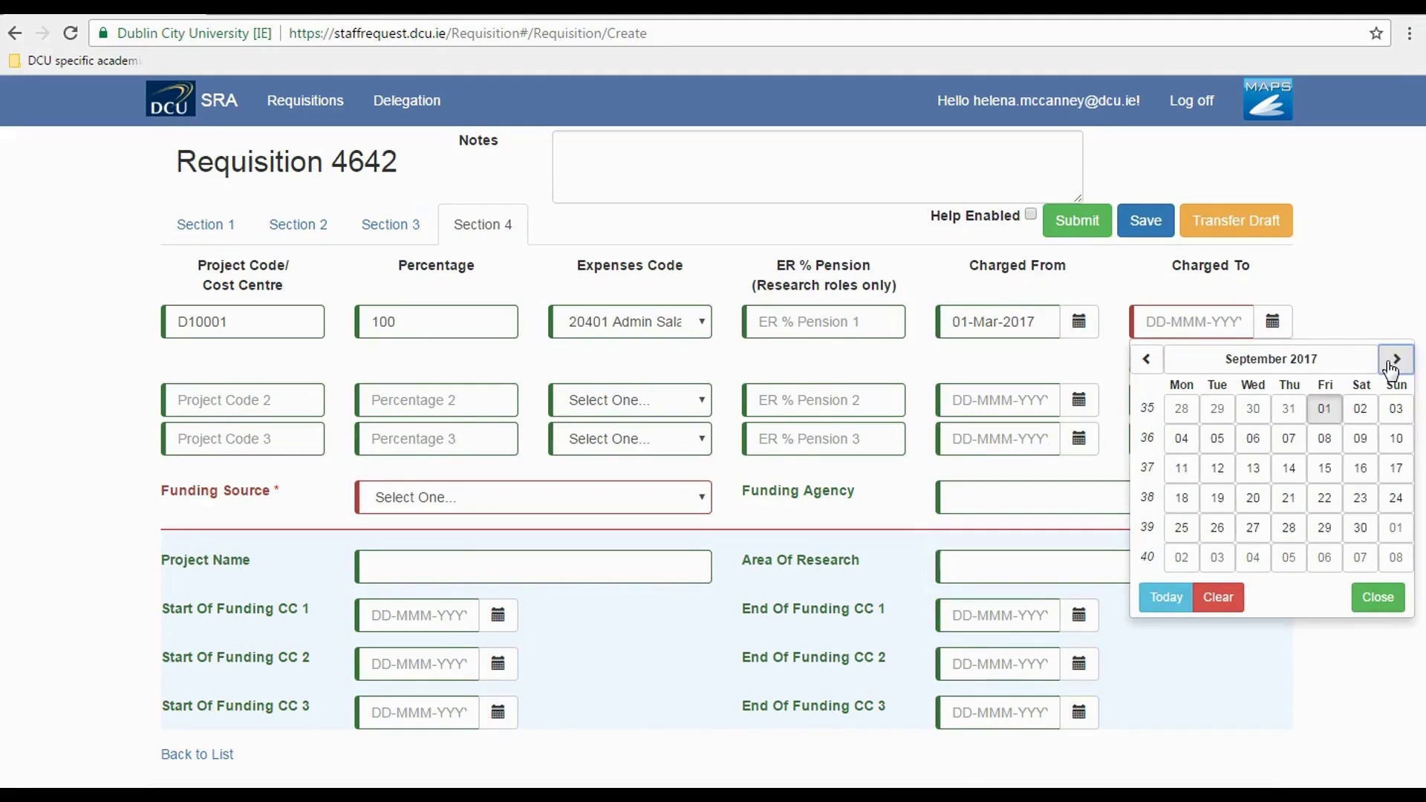
left_click(1353, 529)
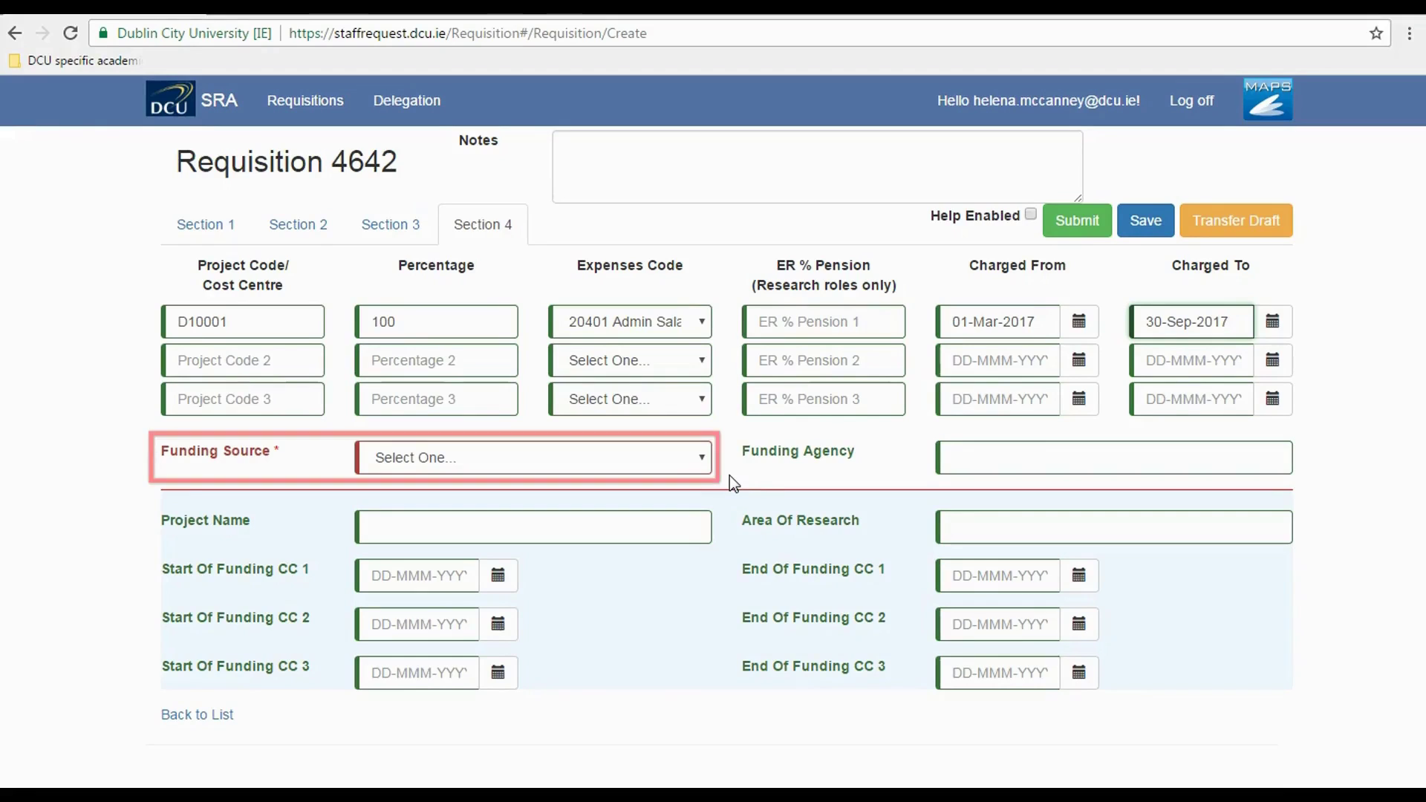
- Set Funding Source to Exchequer and Funding Agency to DCU
left_click(699, 461)
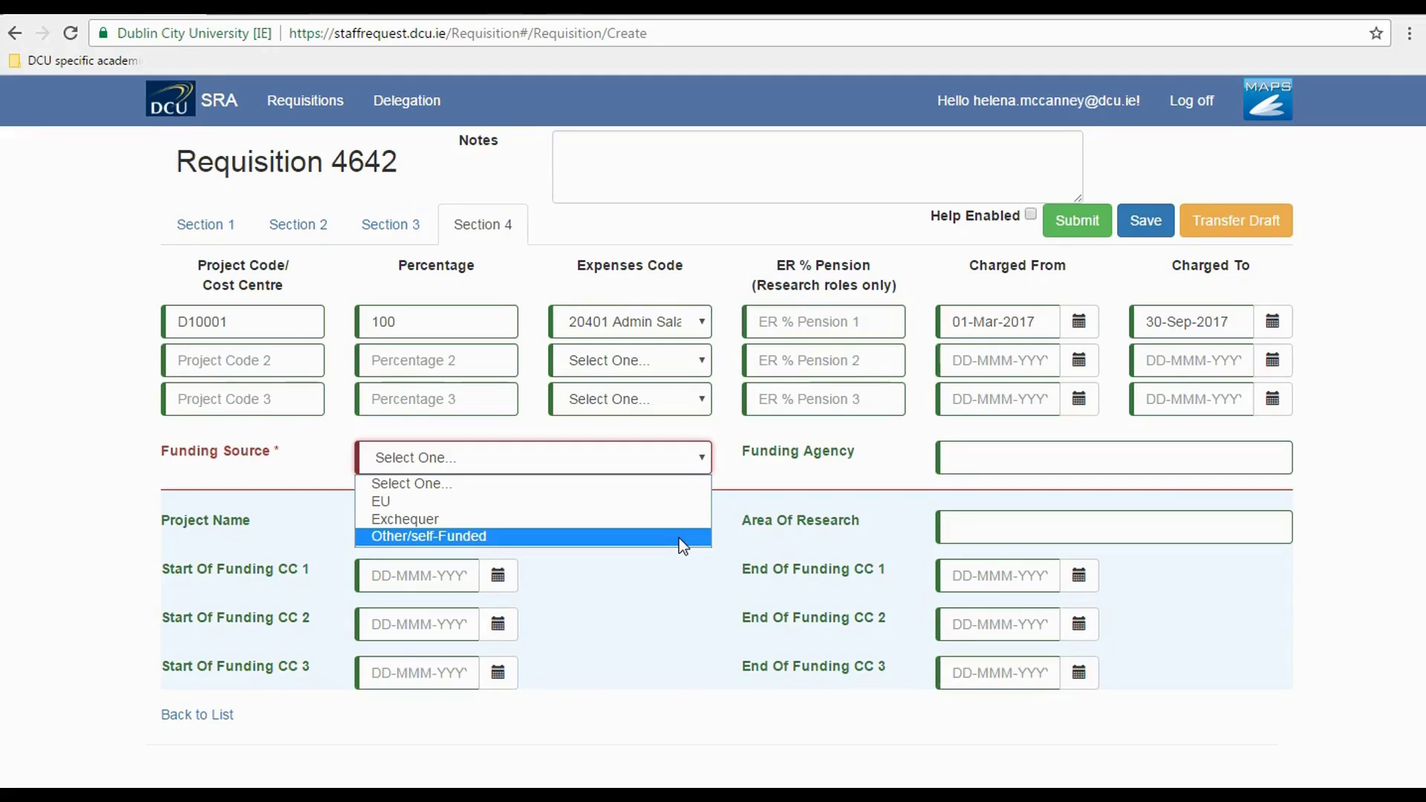
left_click(676, 519)
left_click(971, 458)
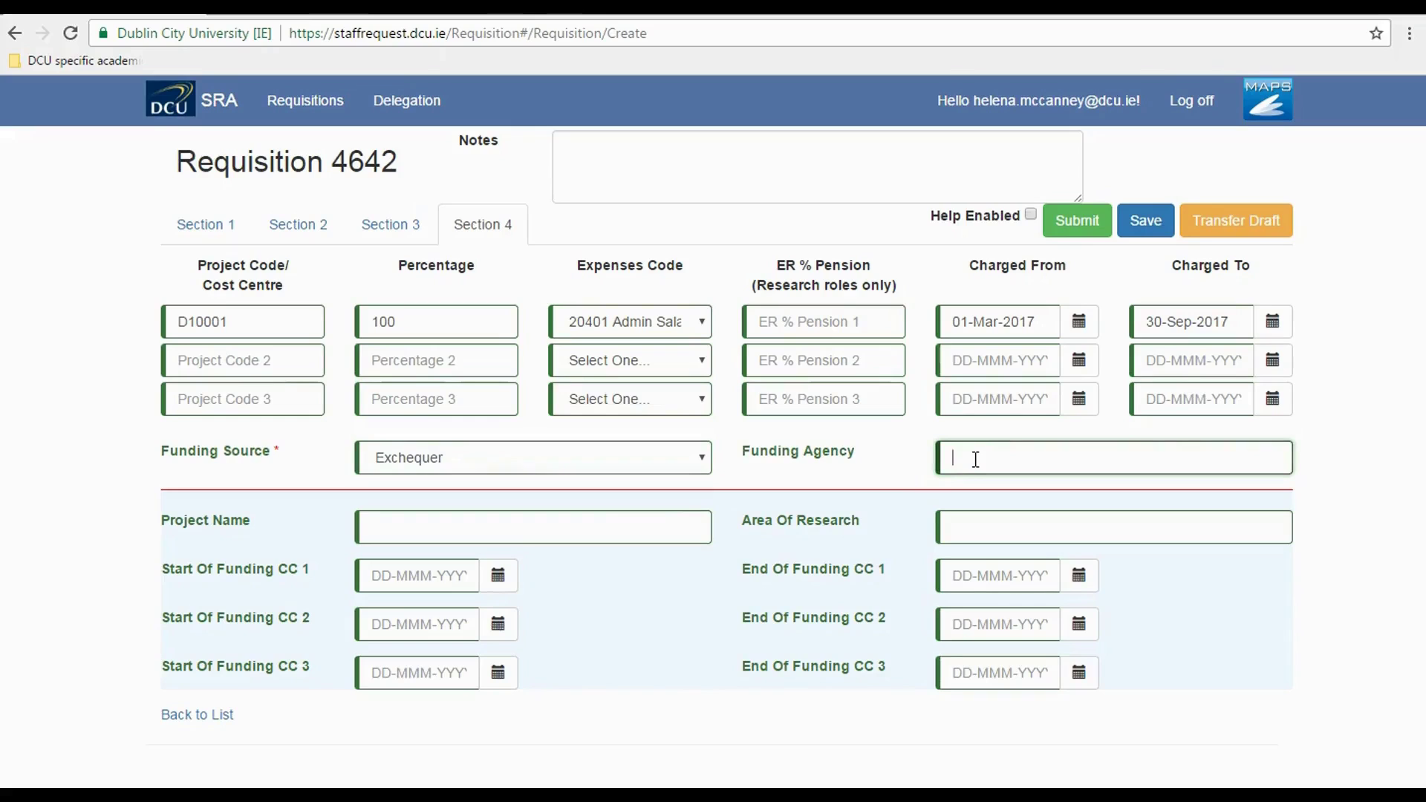
type("DCU")
- Save requisition 4642, return to the Requisitions list, and show its row options
left_click(1146, 231)
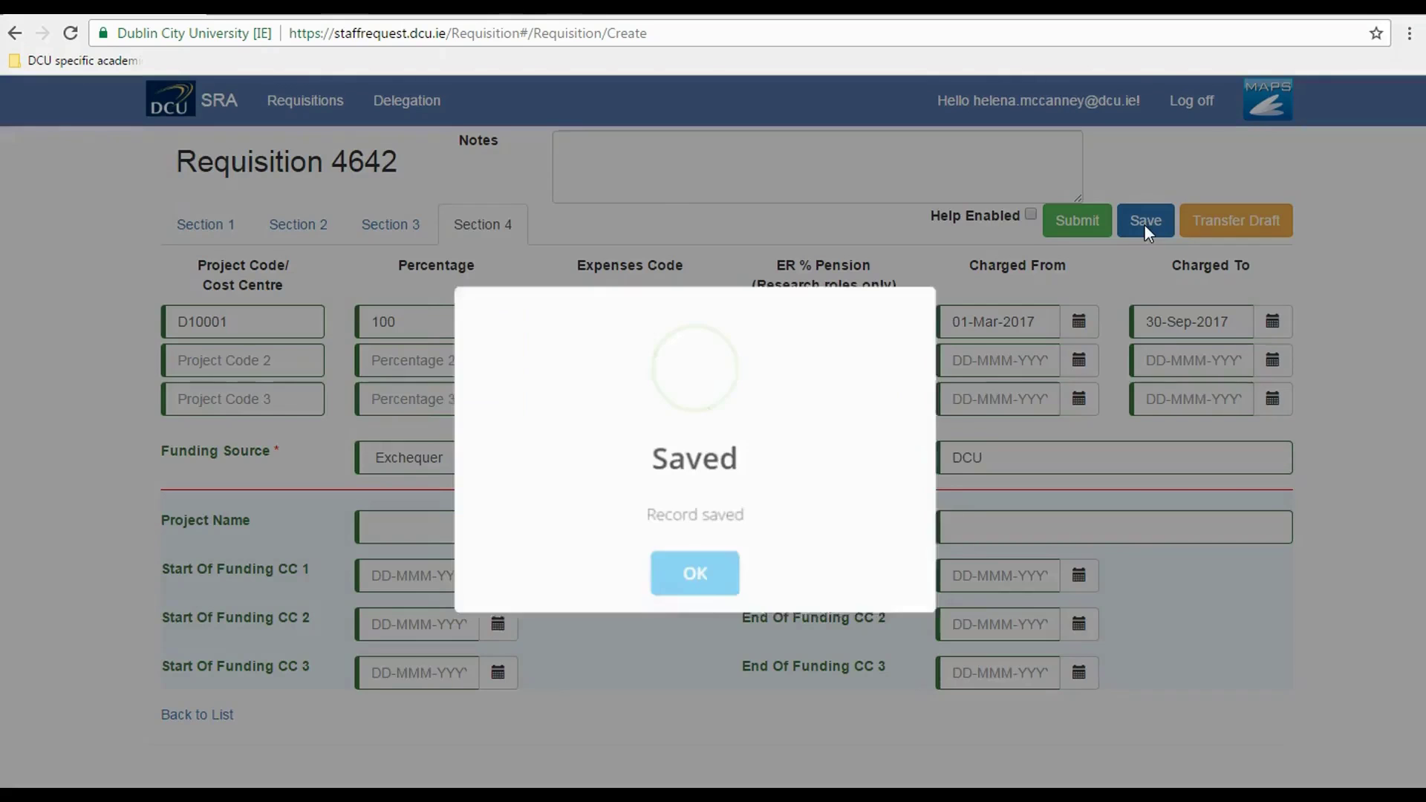
left_click(706, 583)
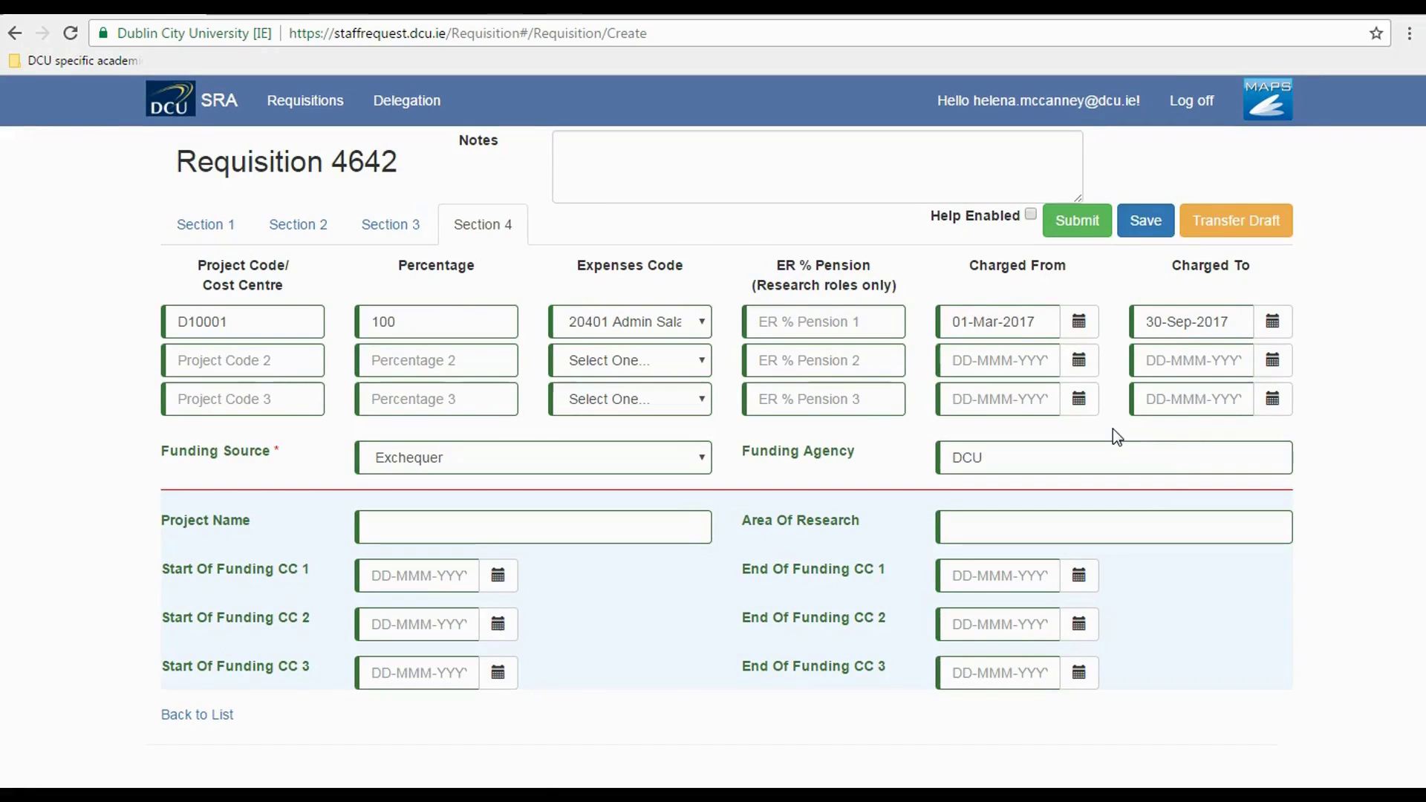
left_click(297, 108)
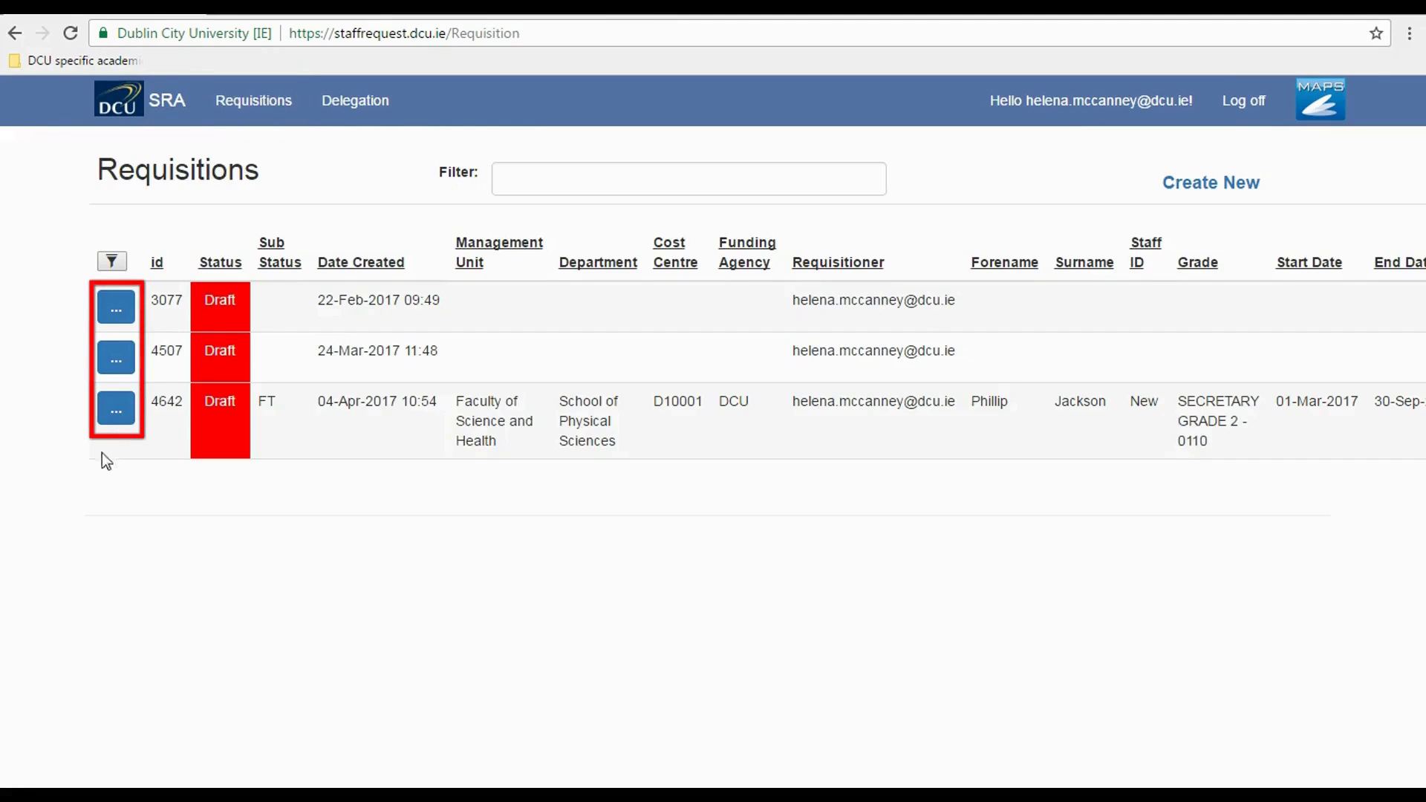
left_click(118, 420)
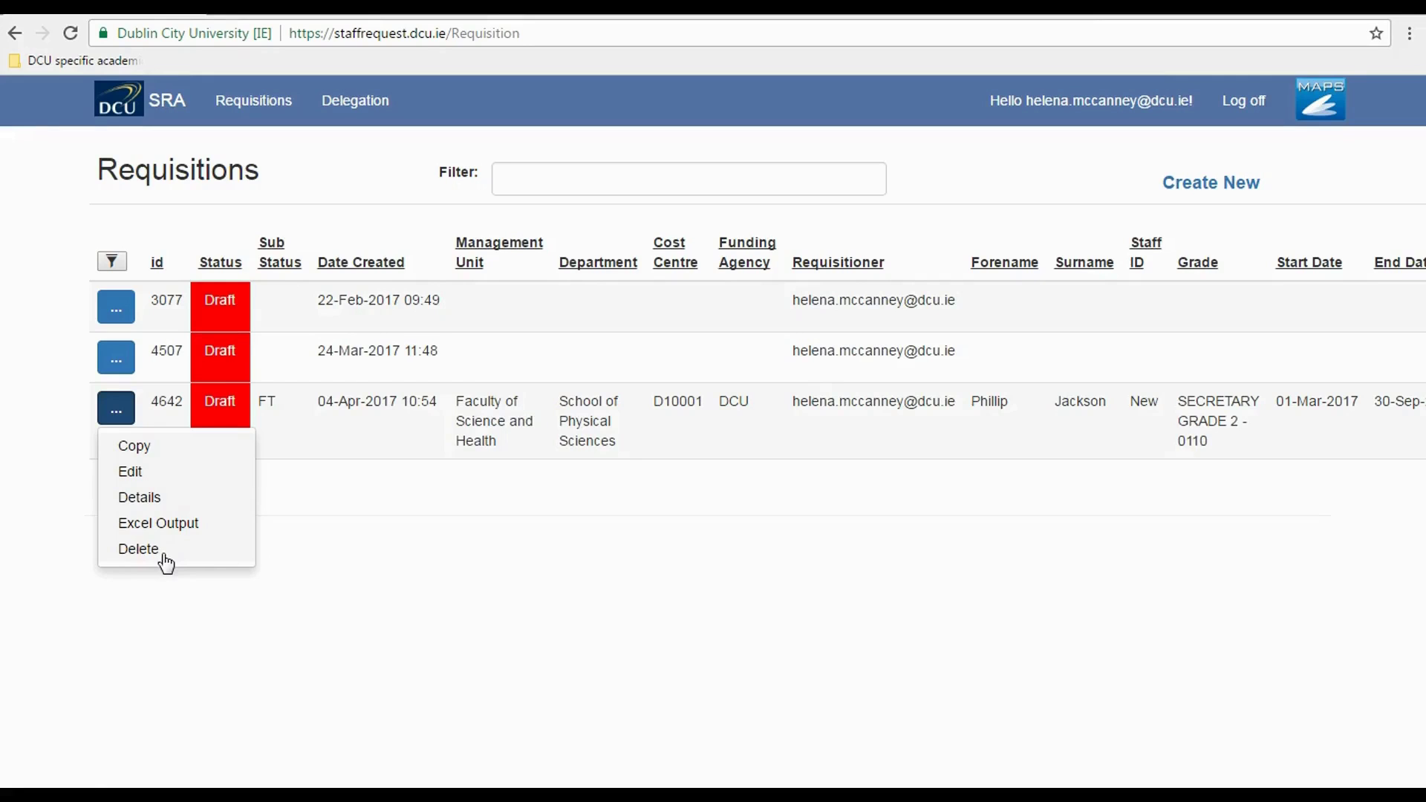
- Reopen requisition 4642 for editing and go to the Section 4 funding percentage field
left_click(122, 471)
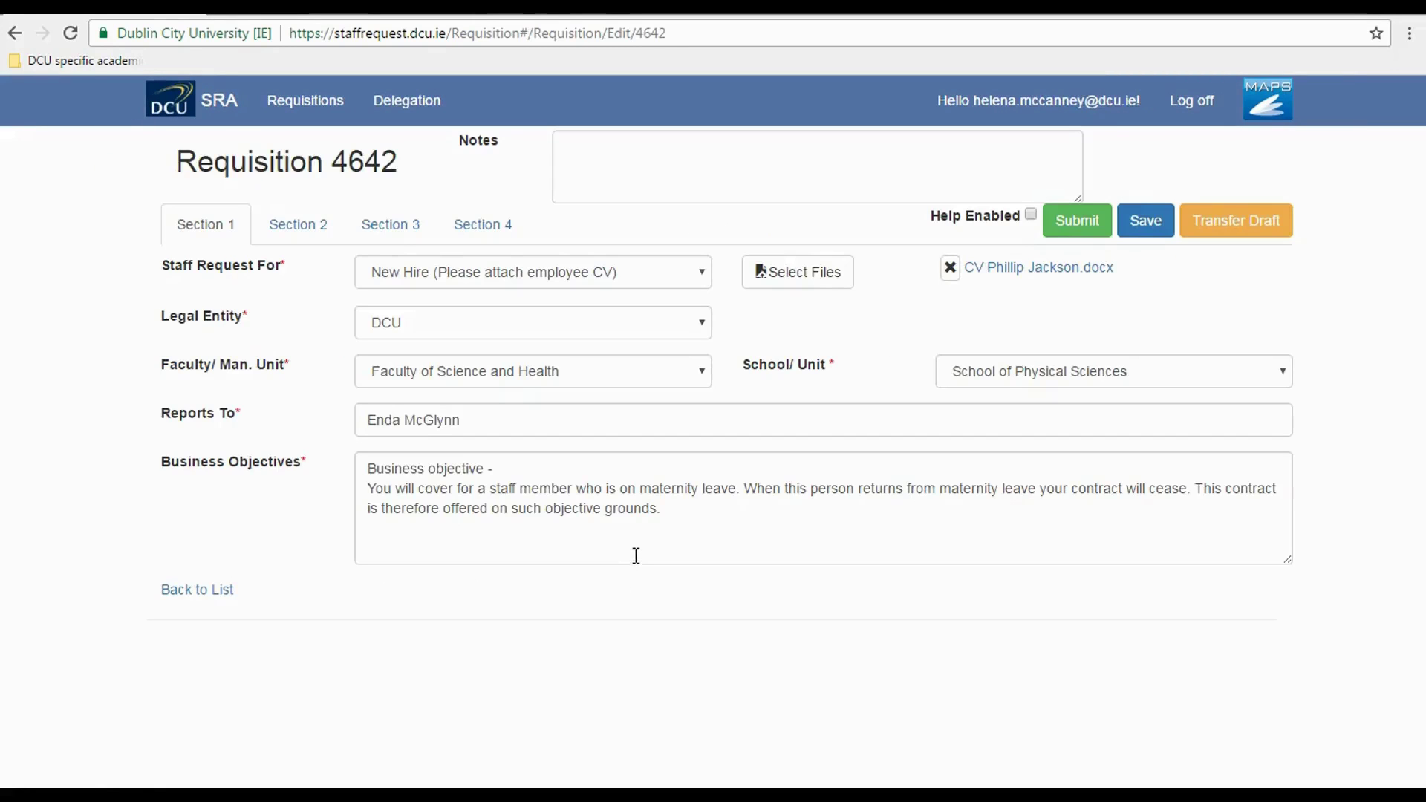
left_click(496, 234)
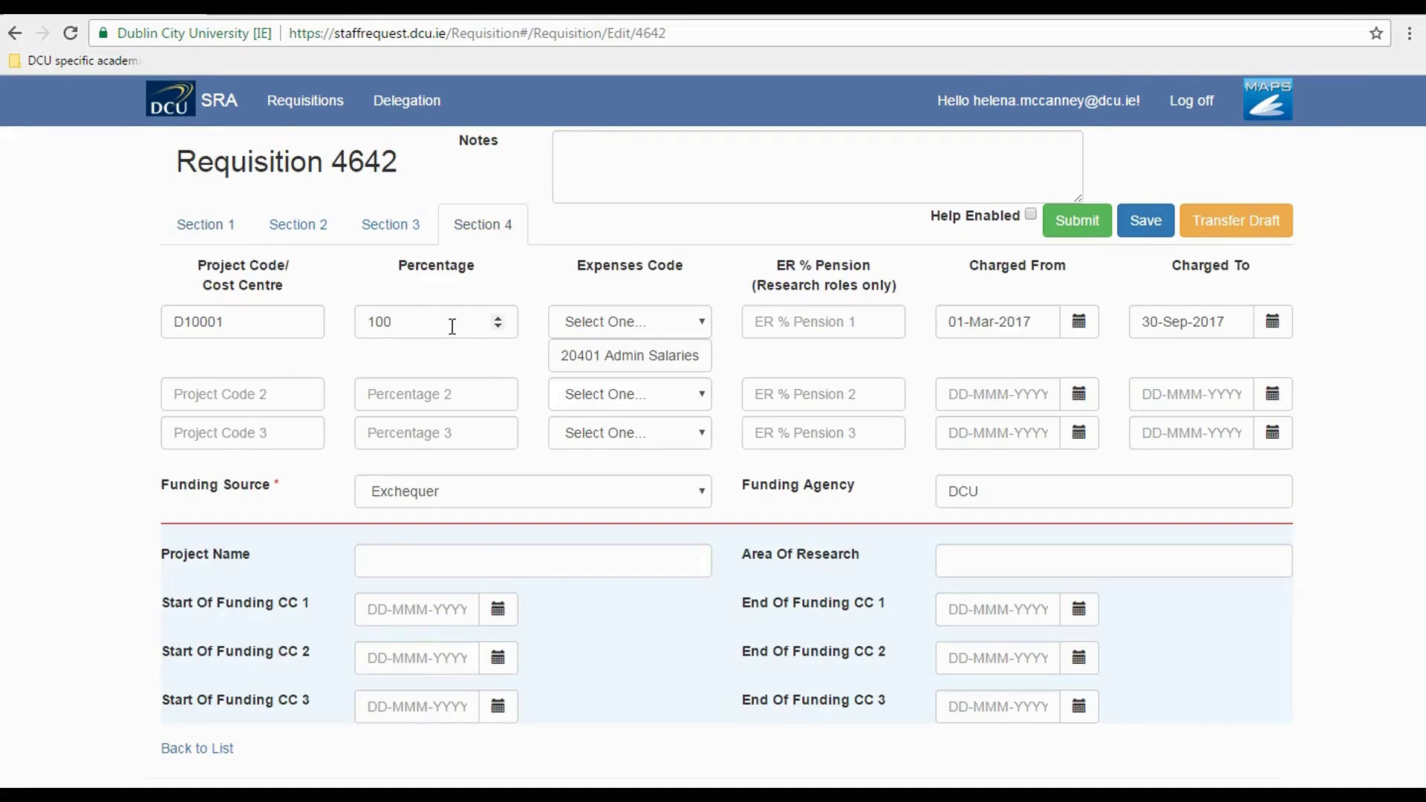
left_click(409, 319)
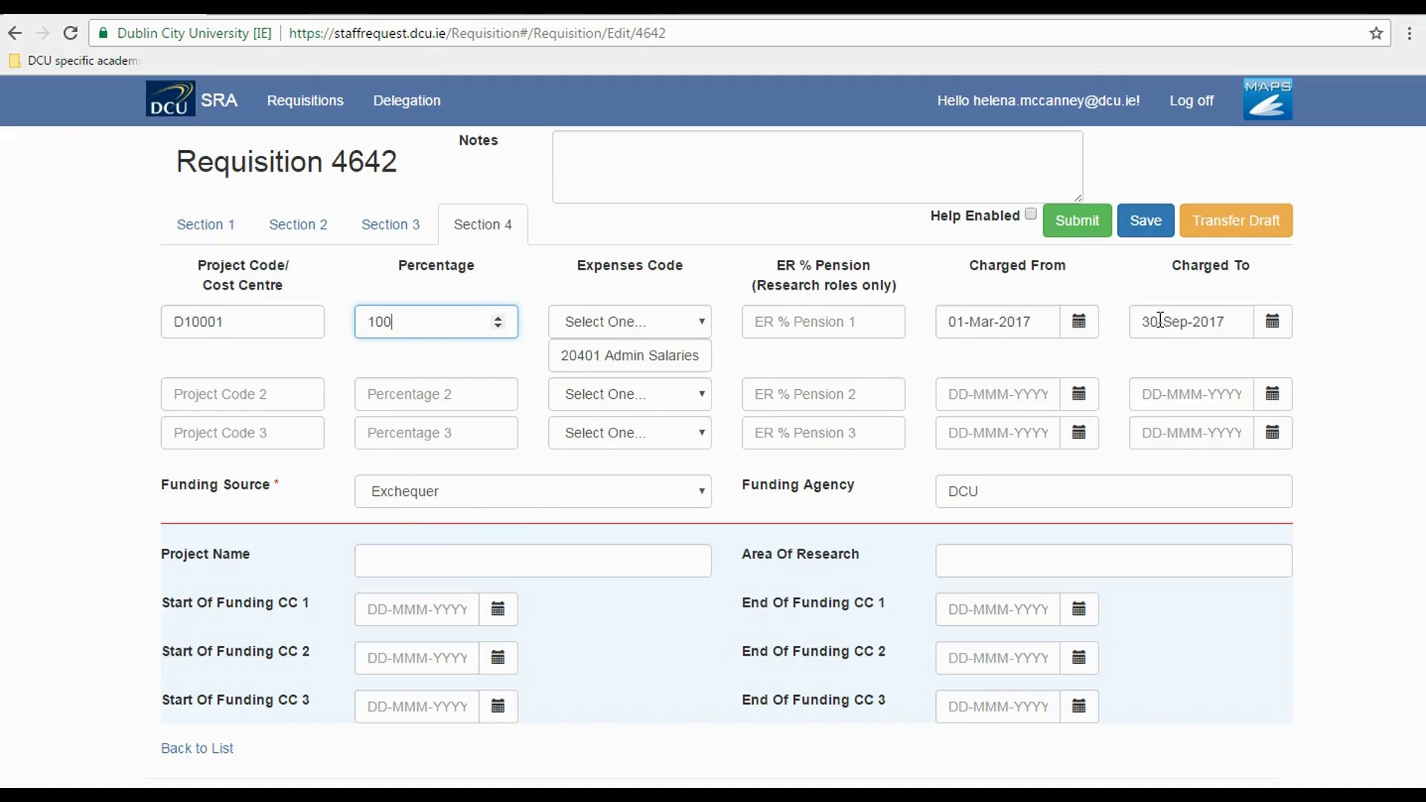
left_click(1277, 236)
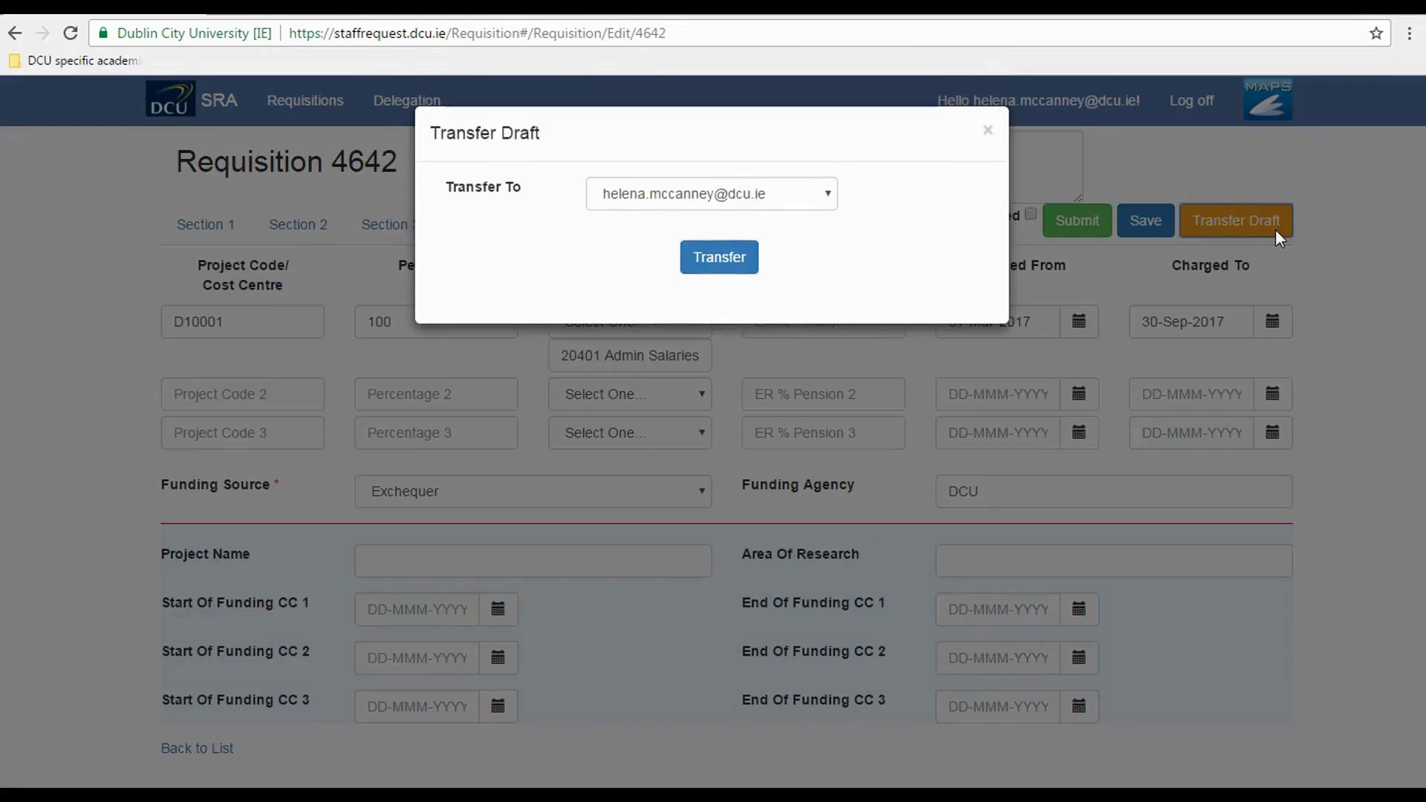
left_click(829, 202)
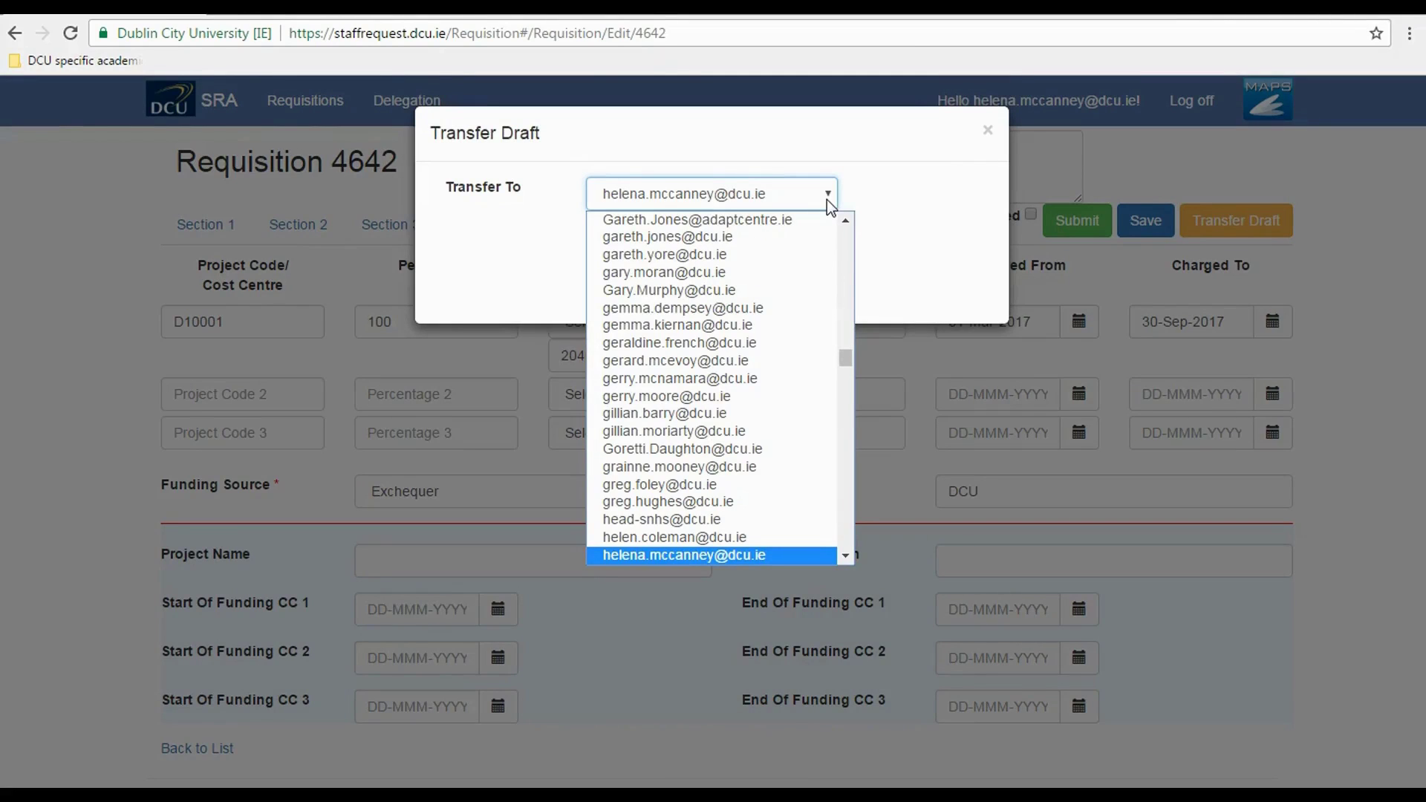
left_click(864, 198)
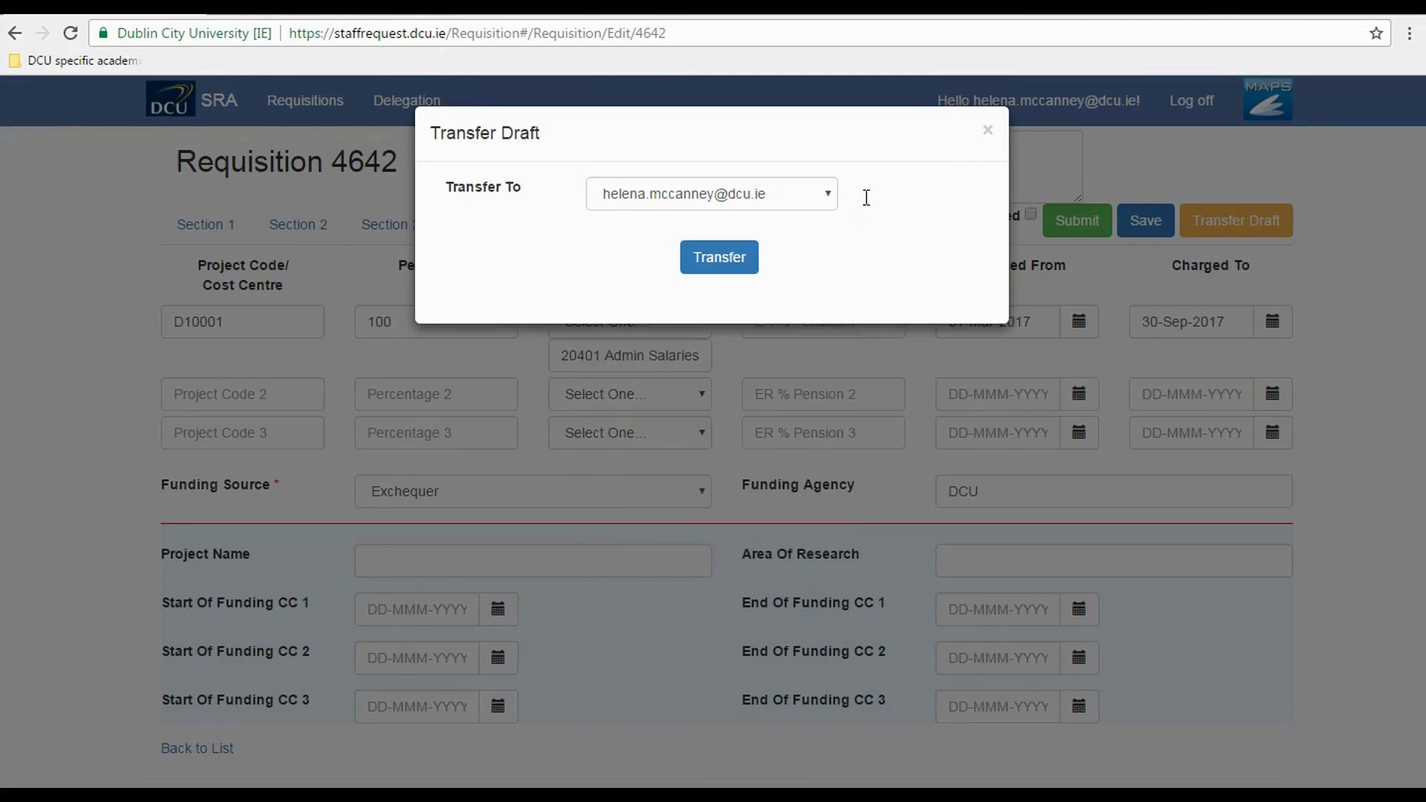
left_click(988, 134)
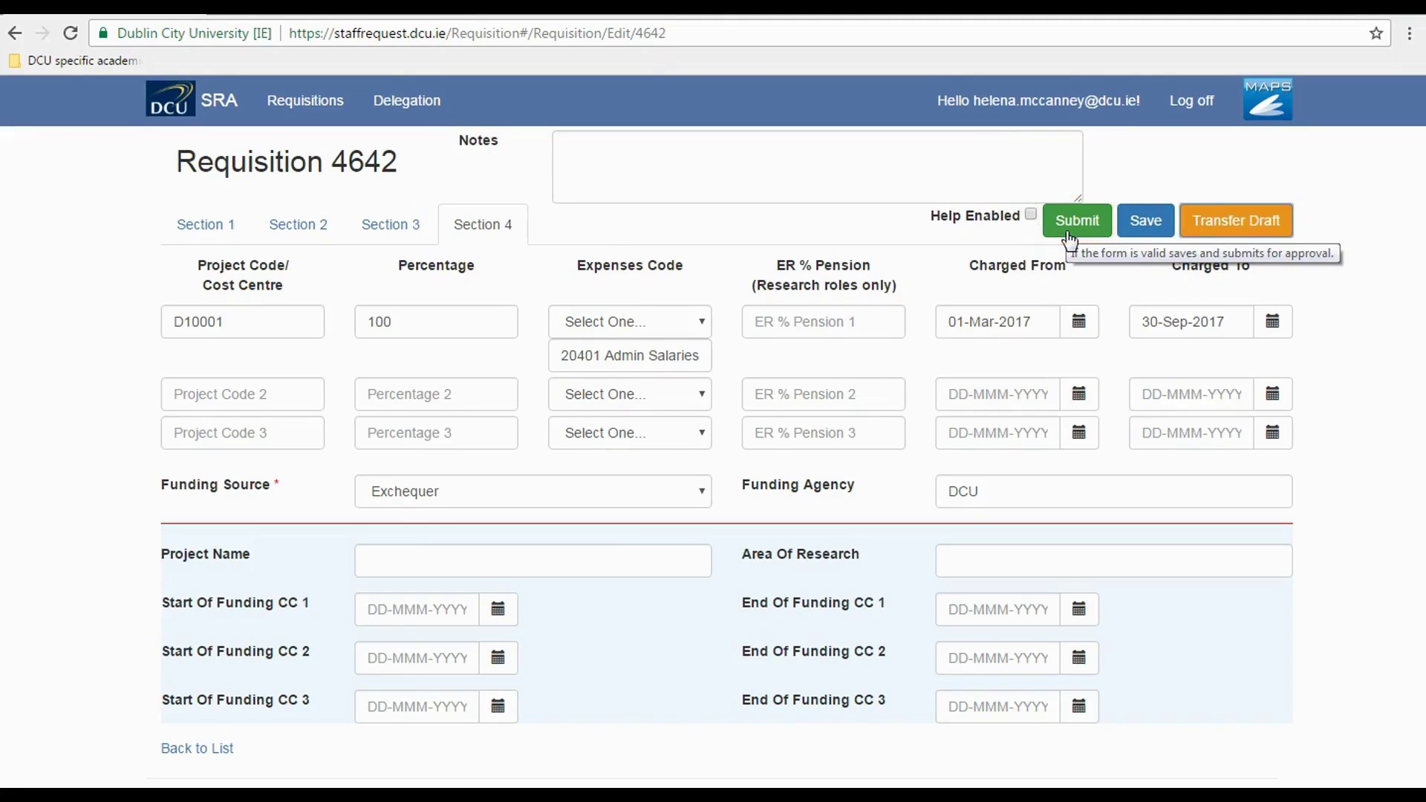
- Clear the 100% funding percentage, attempt to submit, and dismiss the validation failure warning
left_click(407, 324)
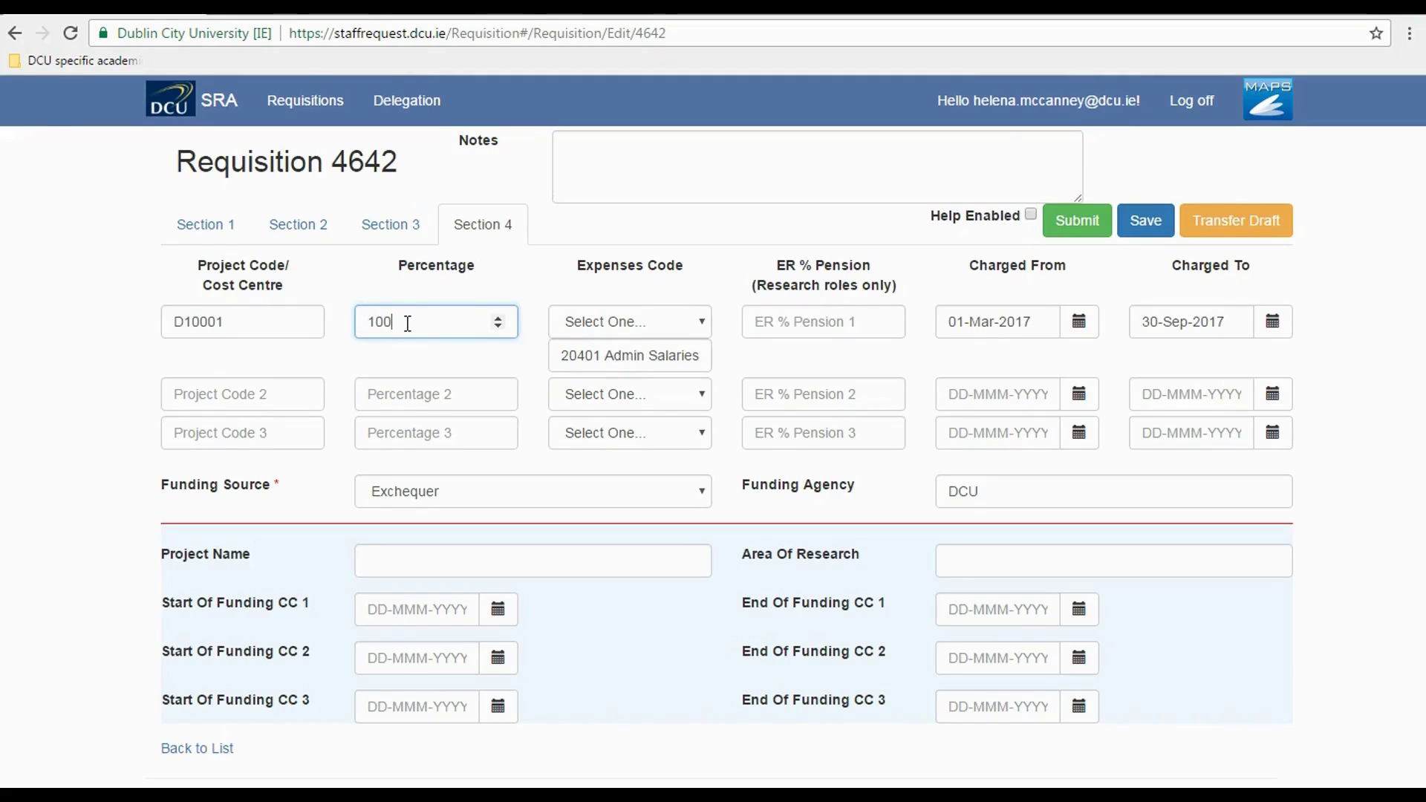
left_click_drag(408, 324, 351, 314)
key("BackSpace")
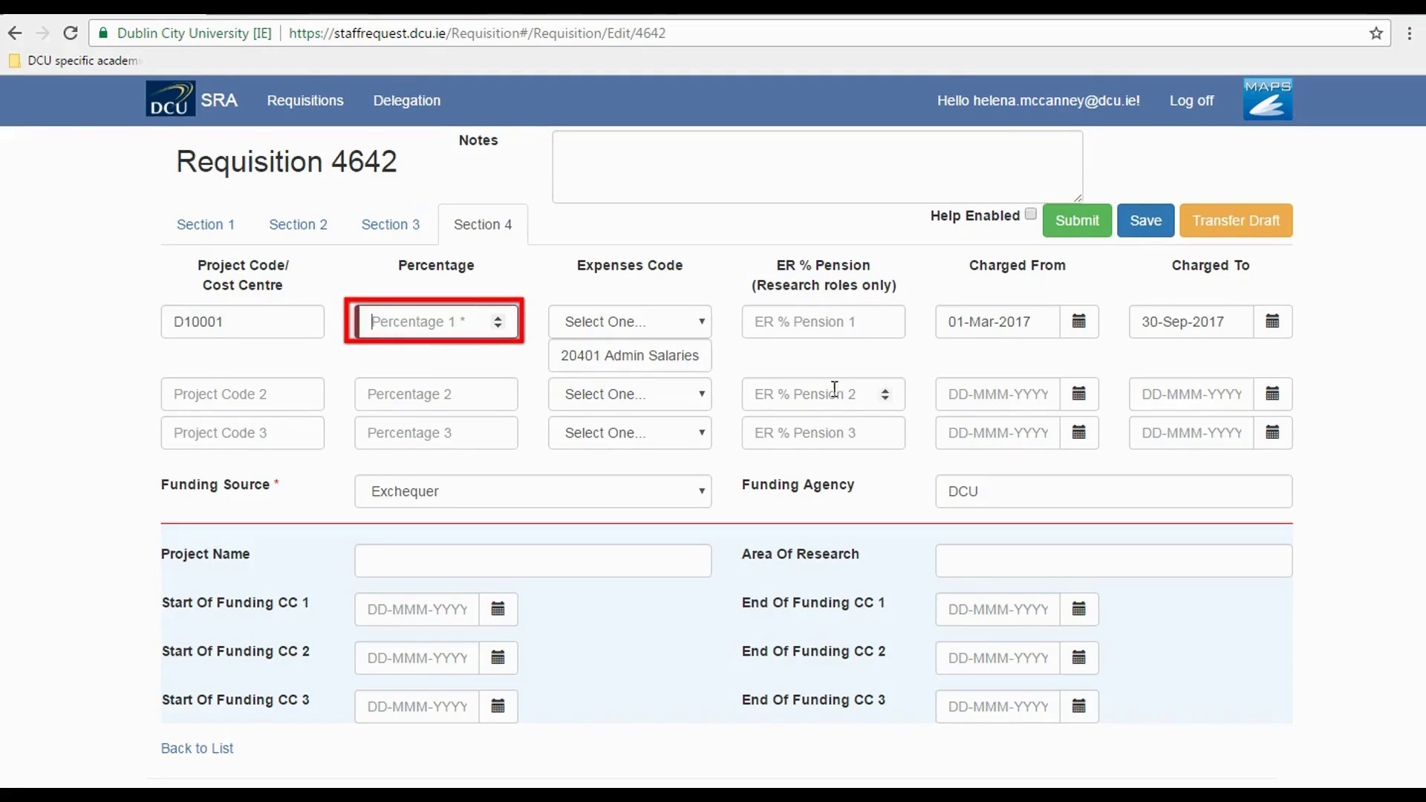
left_click(1077, 220)
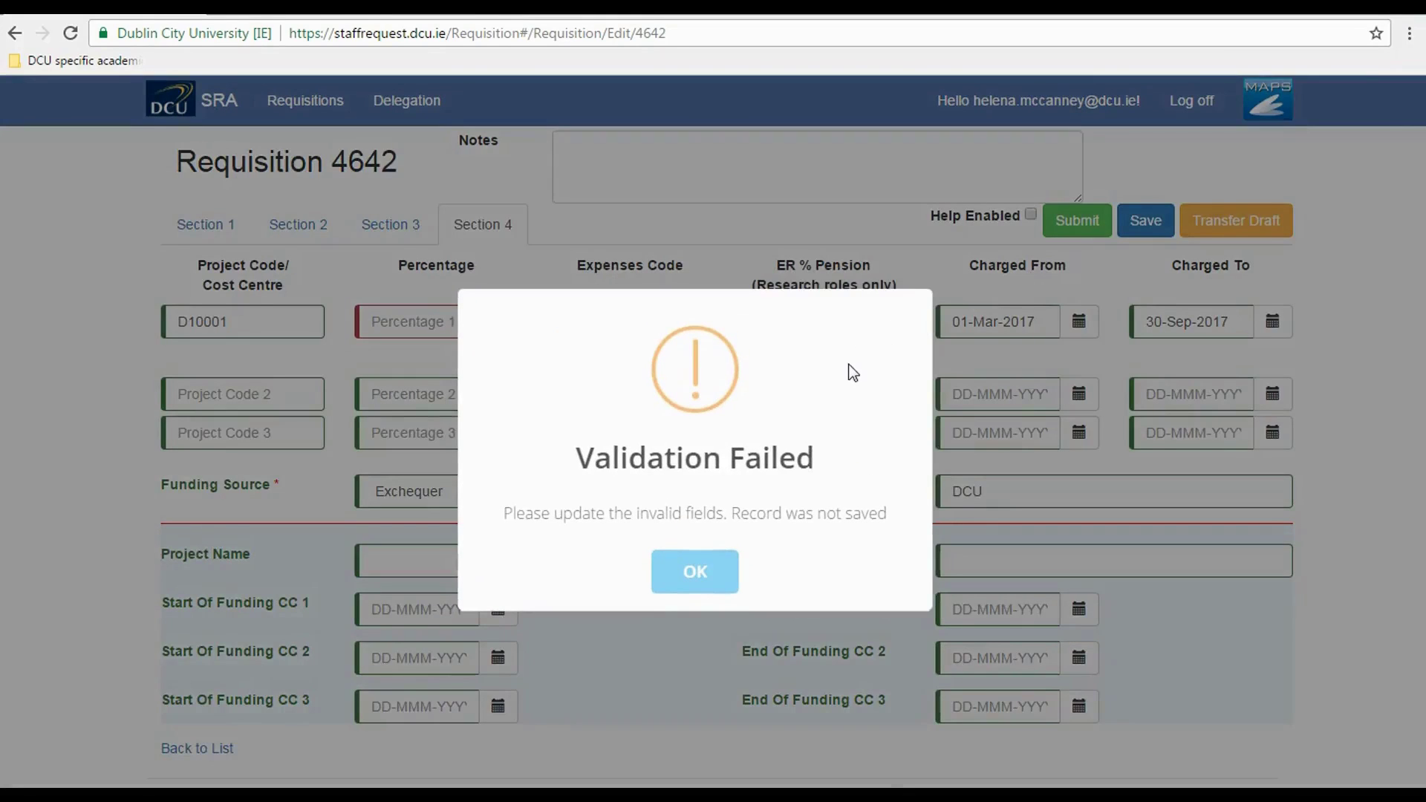
left_click(716, 583)
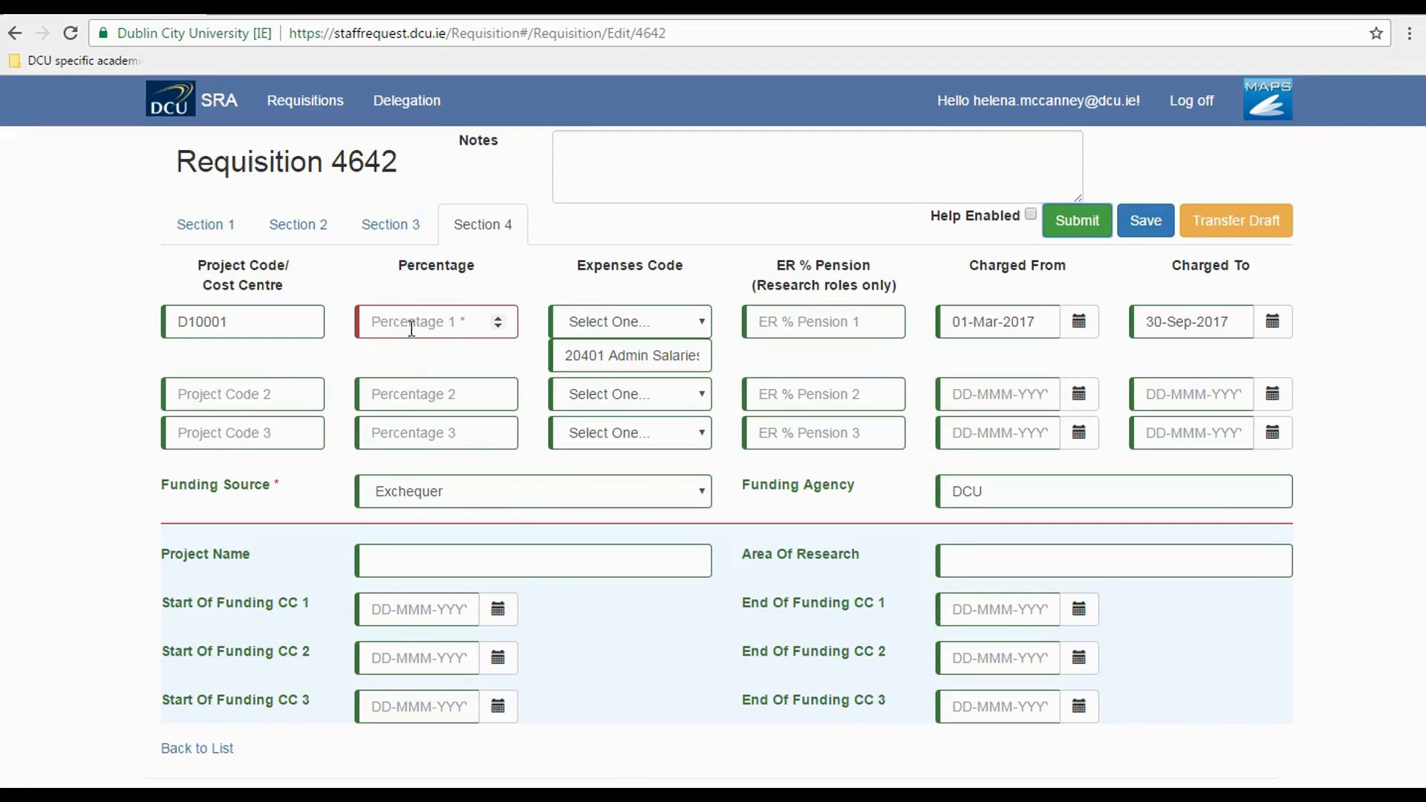
- Re-enter 100 as the funding percentage, save the requisition, and log off
left_click(402, 318)
type("100")
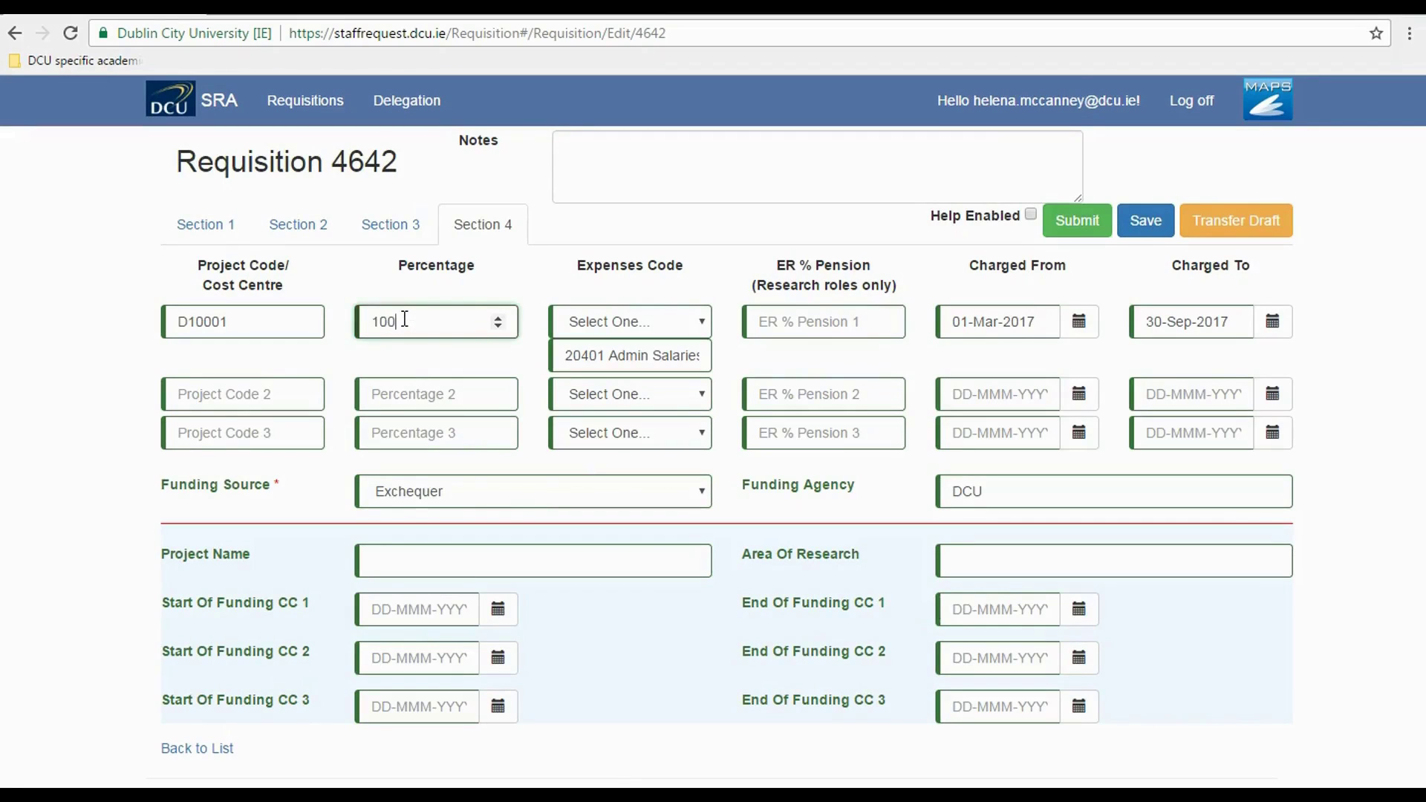
left_click(1141, 223)
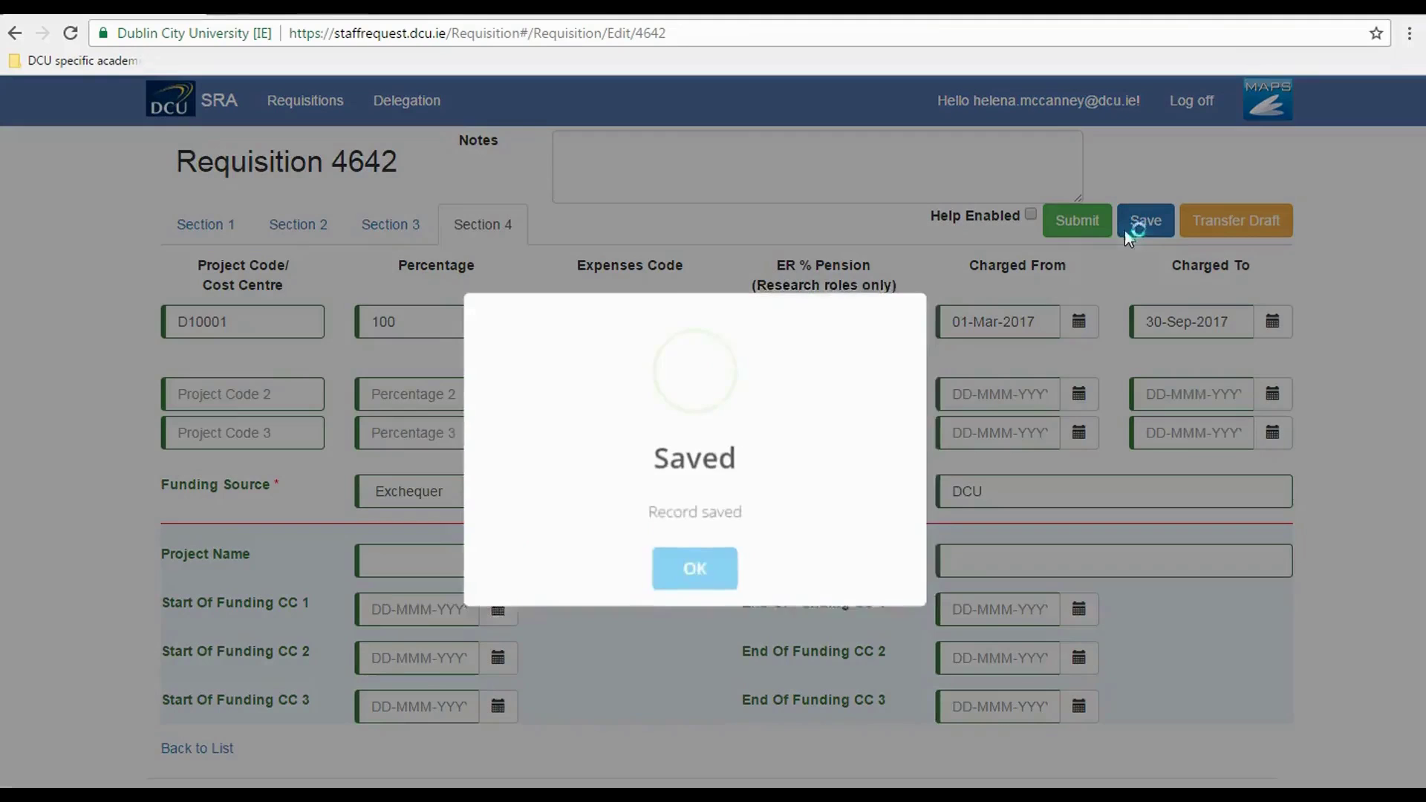
left_click(699, 582)
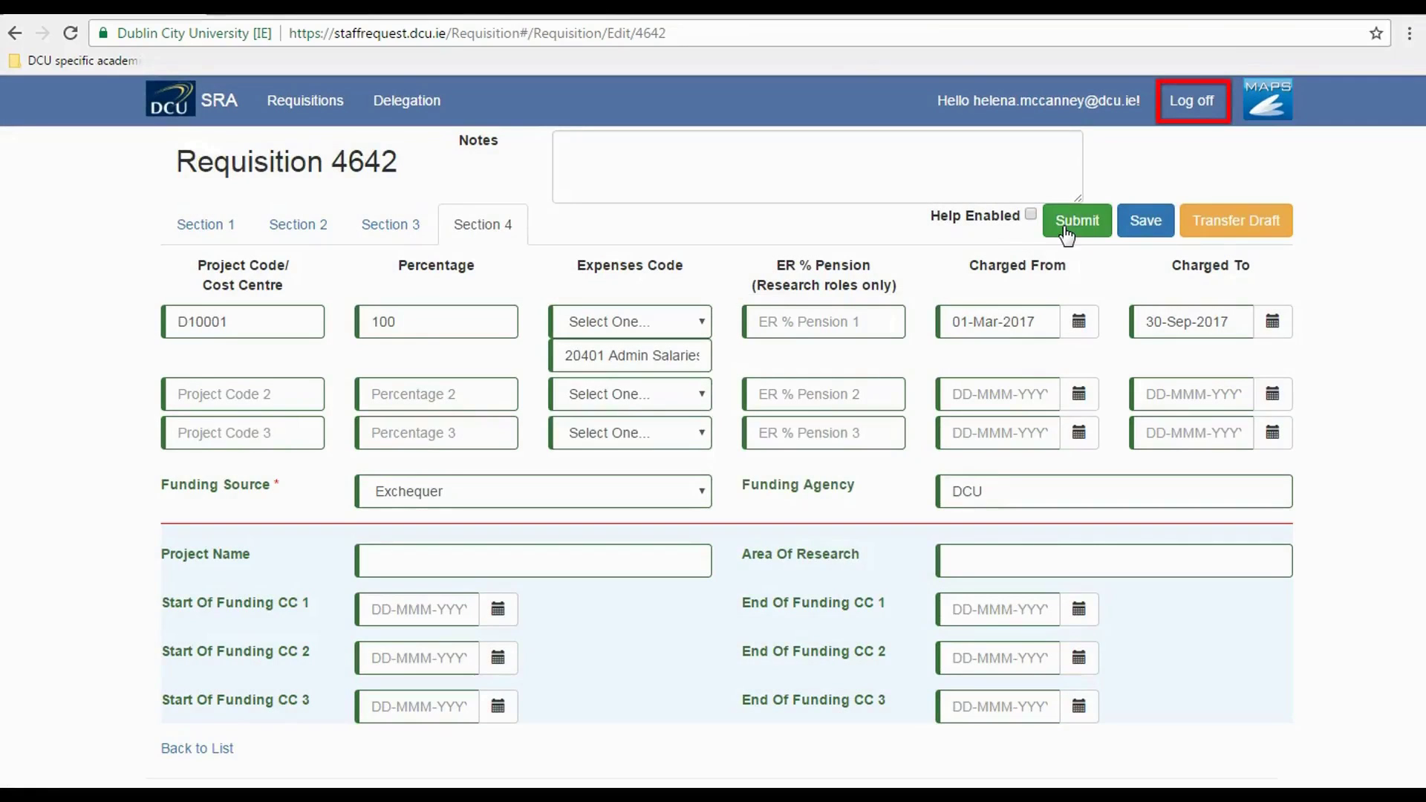
left_click(1191, 104)
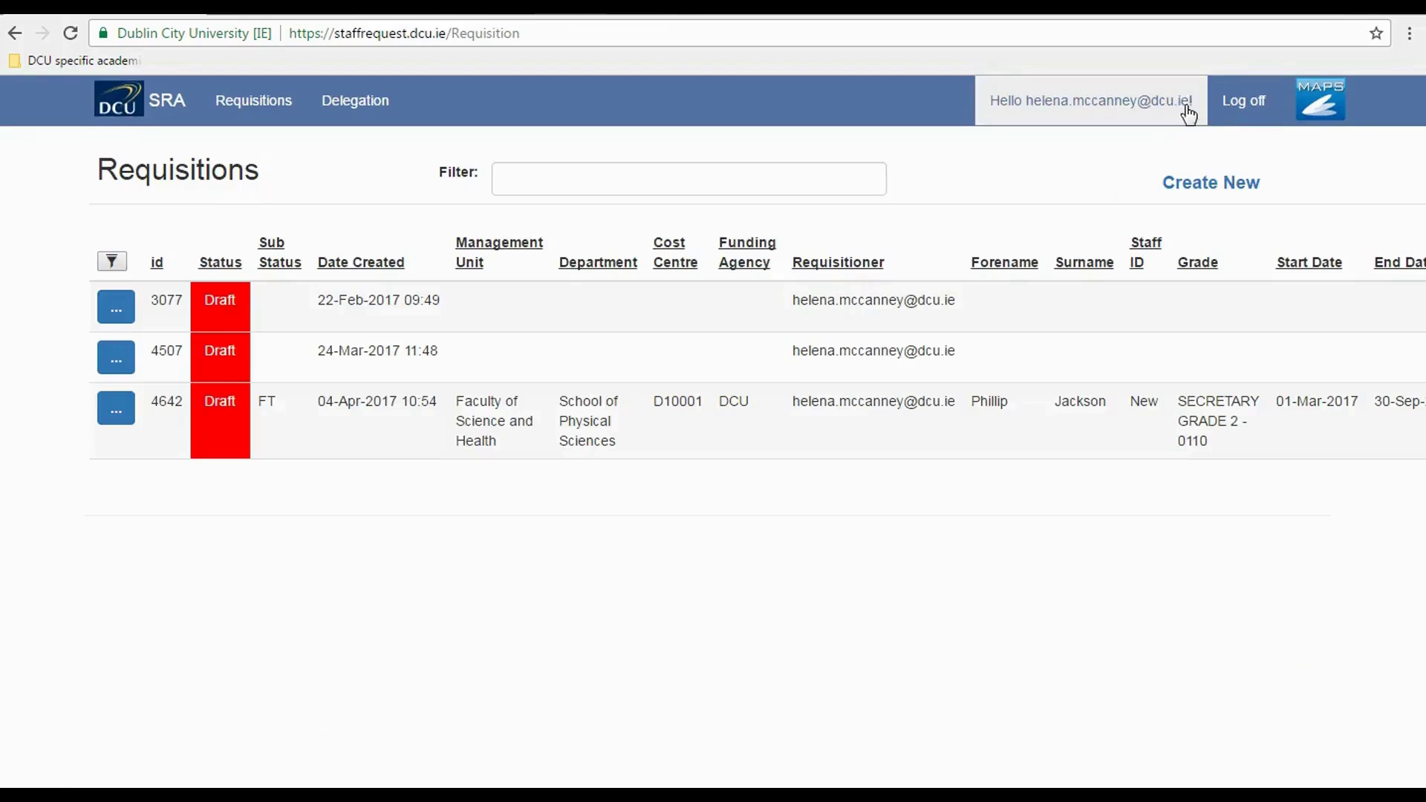